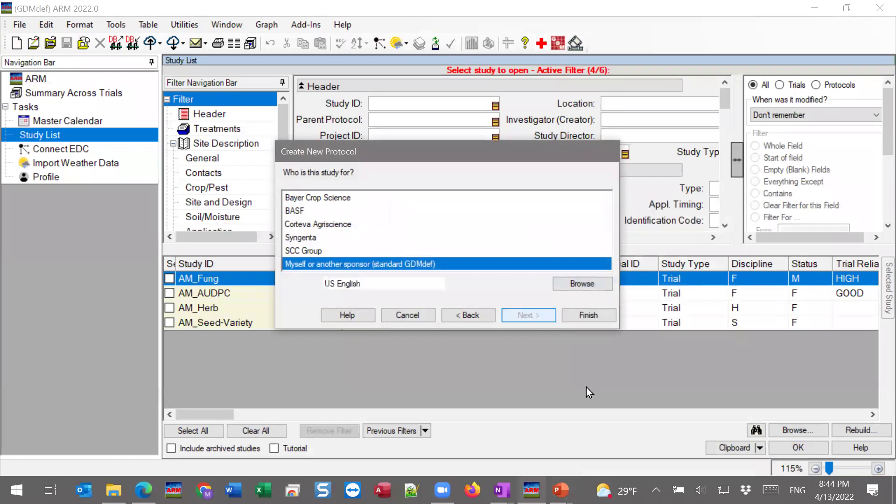
Finish creating the protocol for "Myself or another sponsor (standard GDMdef)" in US English and open its SE Definitions.
left_click(587, 318)
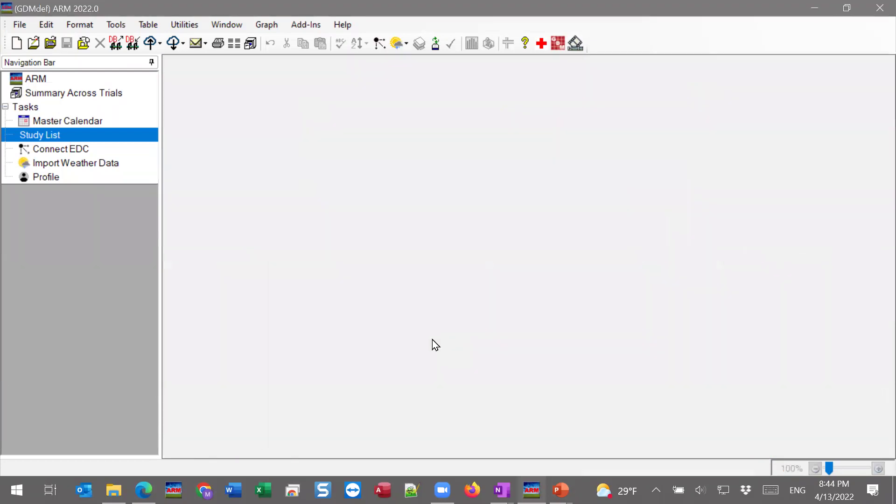
left_click(558, 174)
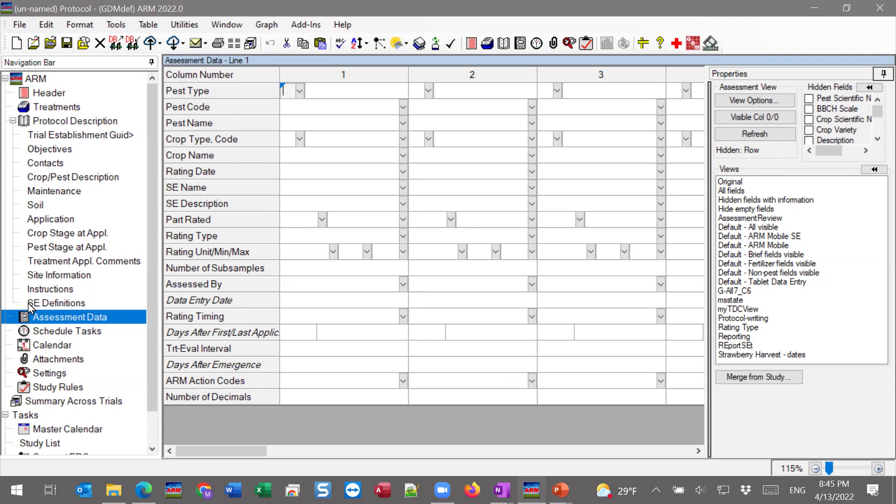
left_click(78, 304)
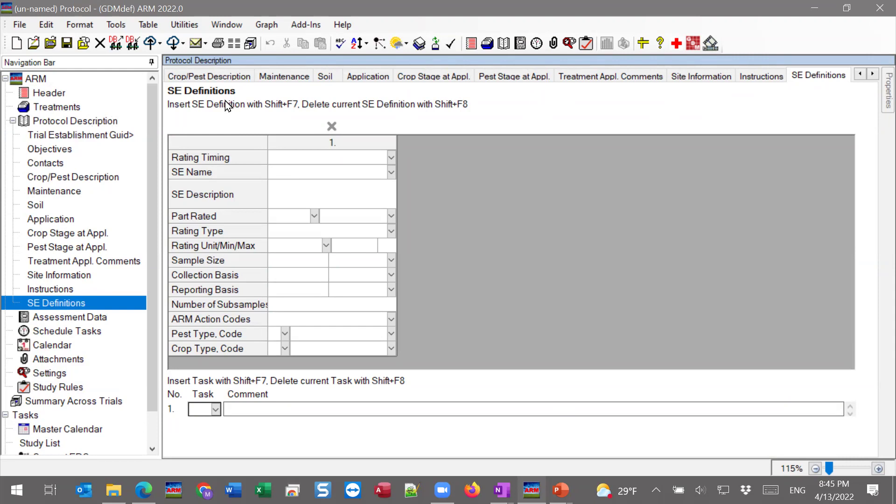
Open the SE Name lookup for the first SE definition, enlarge its window and display all entries instead of favorites.
left_click(196, 175)
left_click(293, 173)
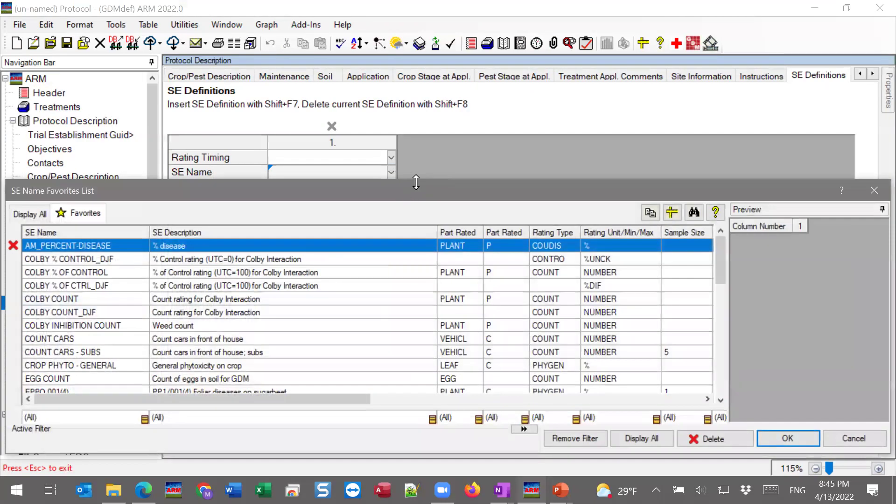
left_click_drag(416, 182, 416, 58)
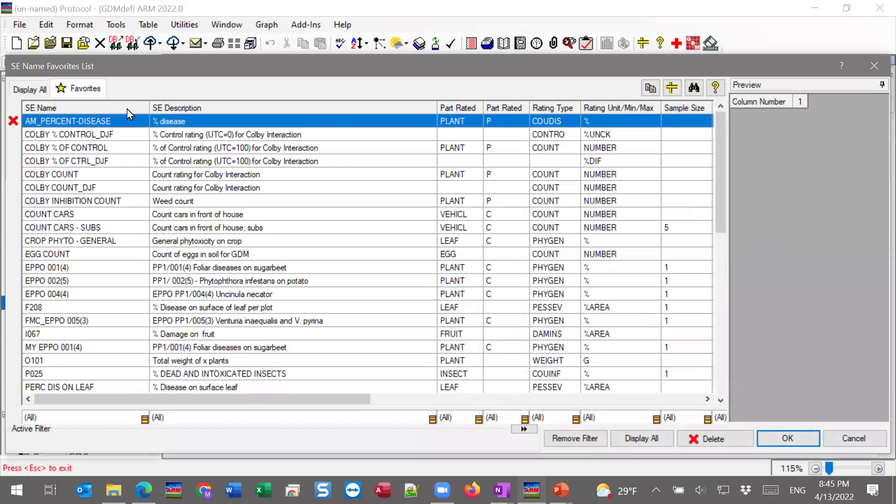
left_click(27, 90)
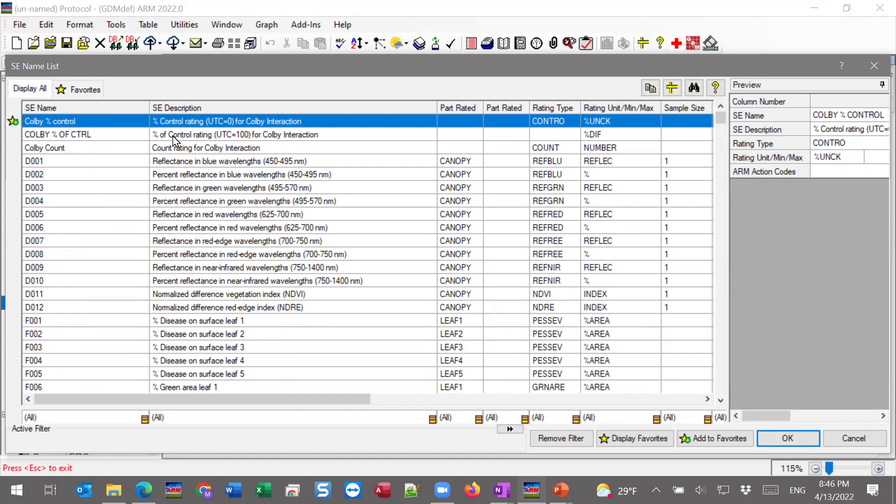
Narrow the SE Name and SE Description columns, select entry D006 and widen the preview pane to fit its details.
left_click_drag(150, 108, 85, 109)
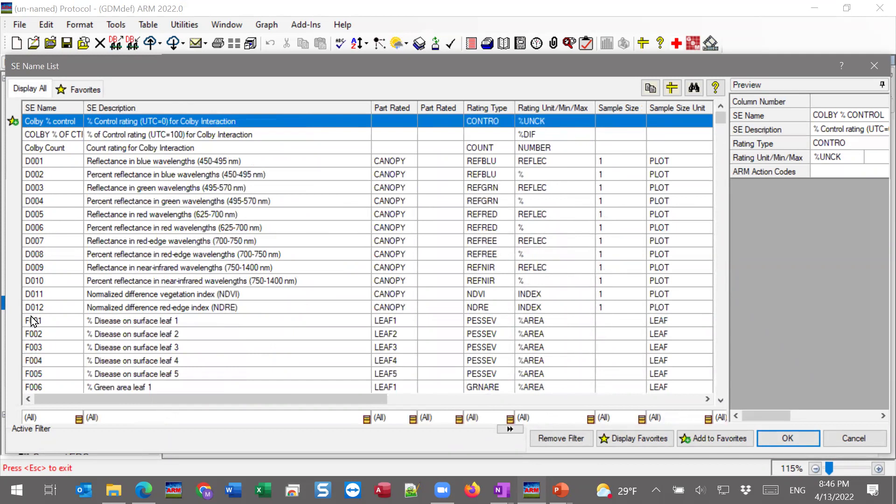
left_click(64, 284)
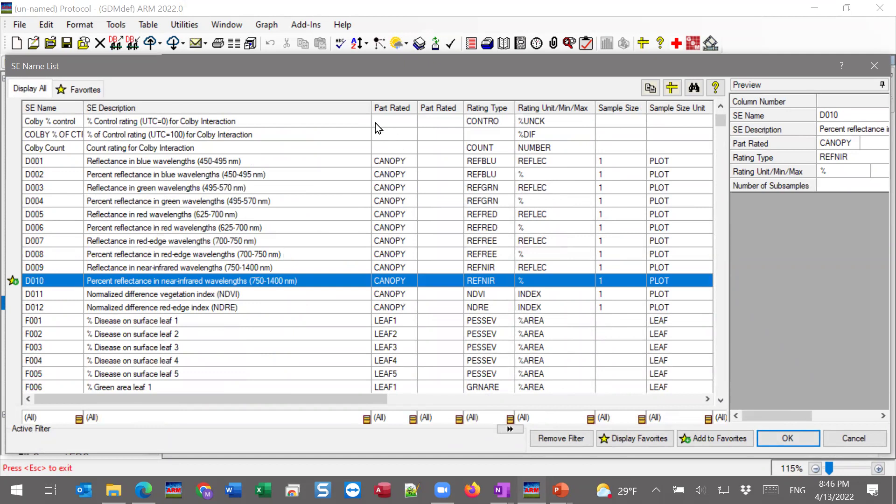
left_click_drag(371, 110, 305, 114)
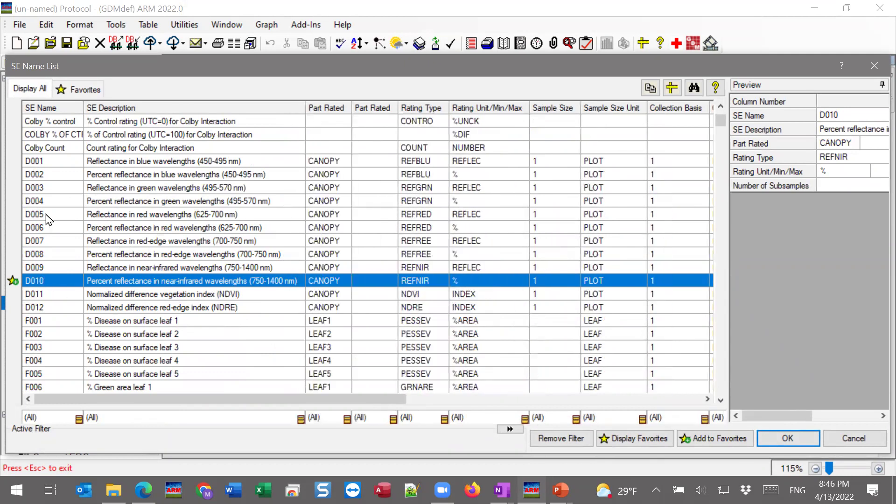
left_click(48, 190)
left_click(39, 230)
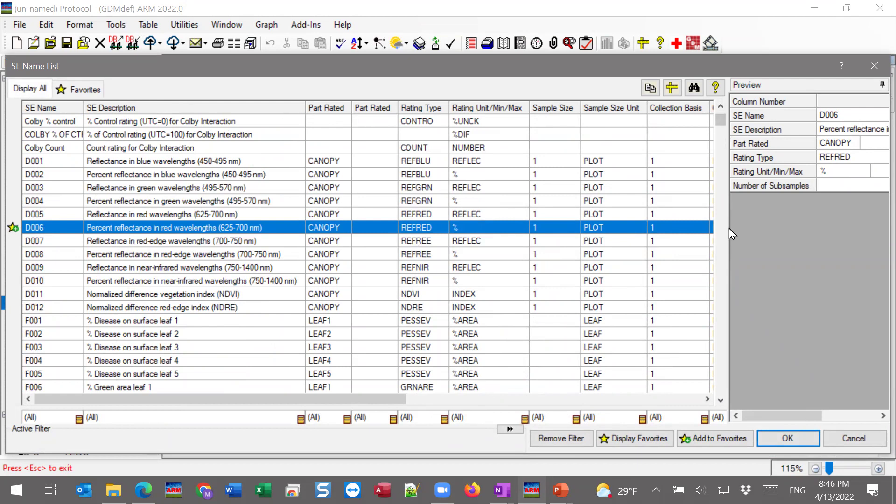
left_click_drag(729, 233, 564, 228)
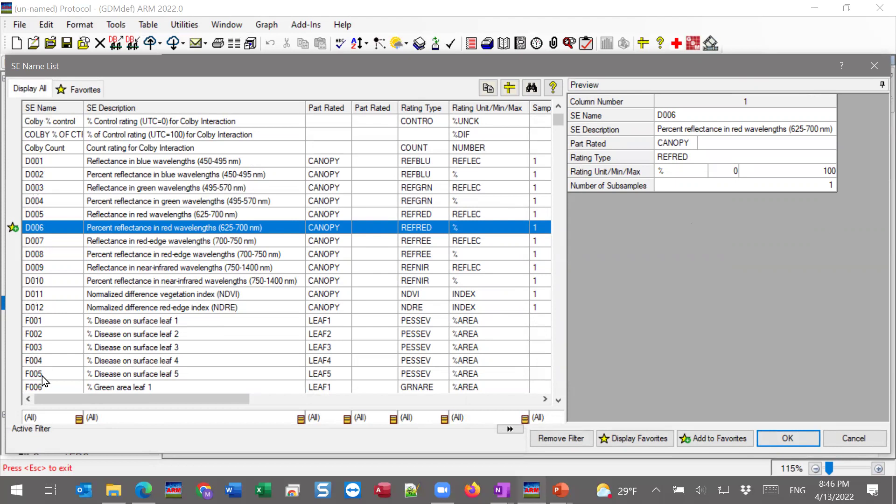
Step through the entries below D006 down to F004, examining the preview of each standard evaluation.
key("Down")
key("Down")
key("Down")
key("Down")
key("Down")
key("Down")
key("Down")
key("Down")
key("Down")
key("Down")
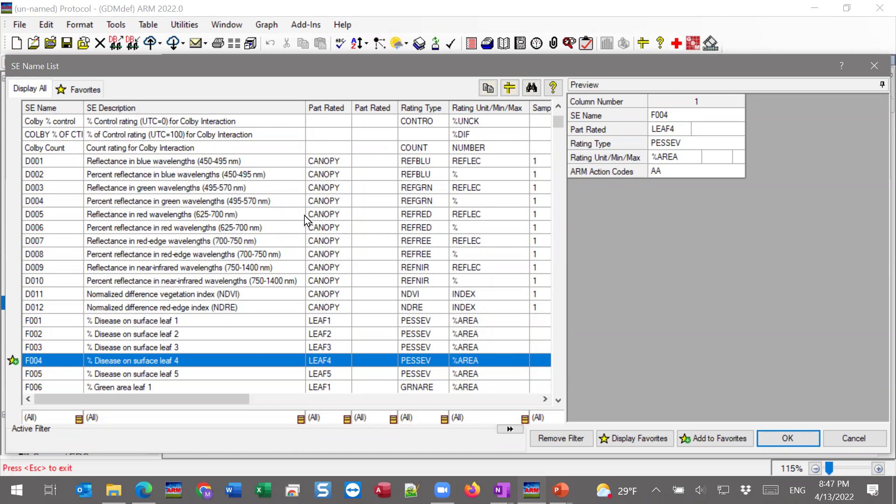
Filter the SE Description column for "count".
right_click(143, 285)
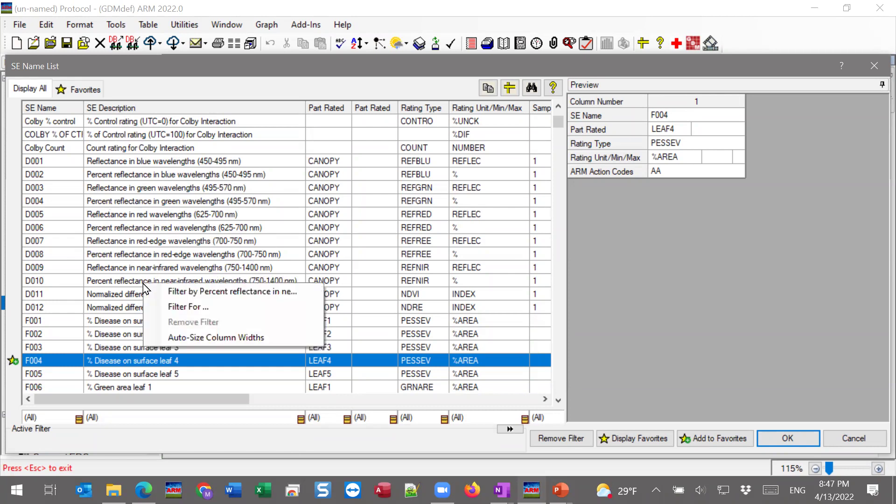
left_click(218, 309)
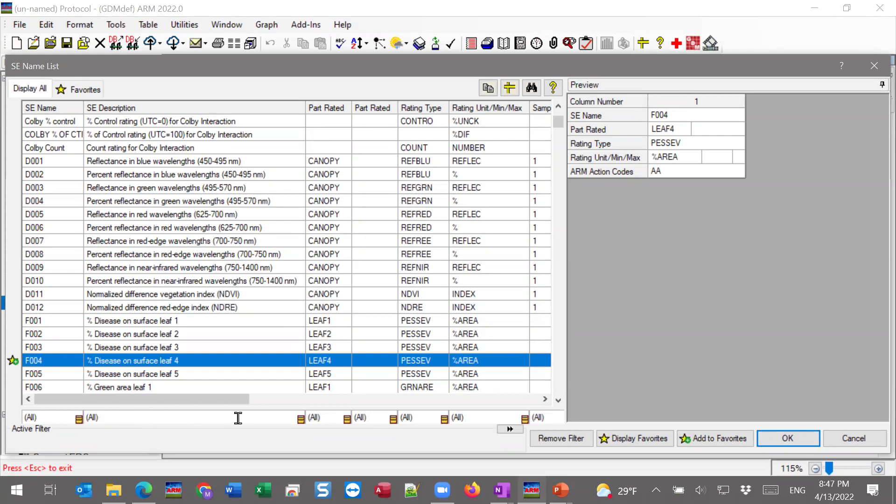
right_click(145, 332)
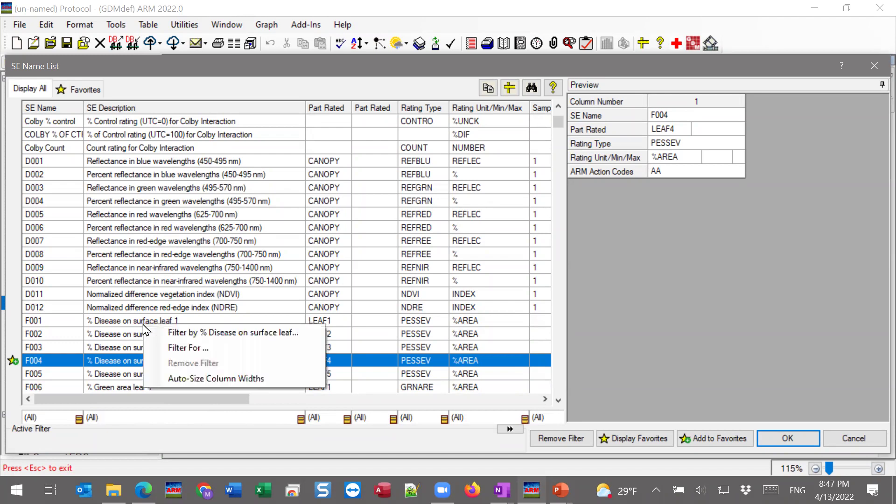
left_click(171, 348)
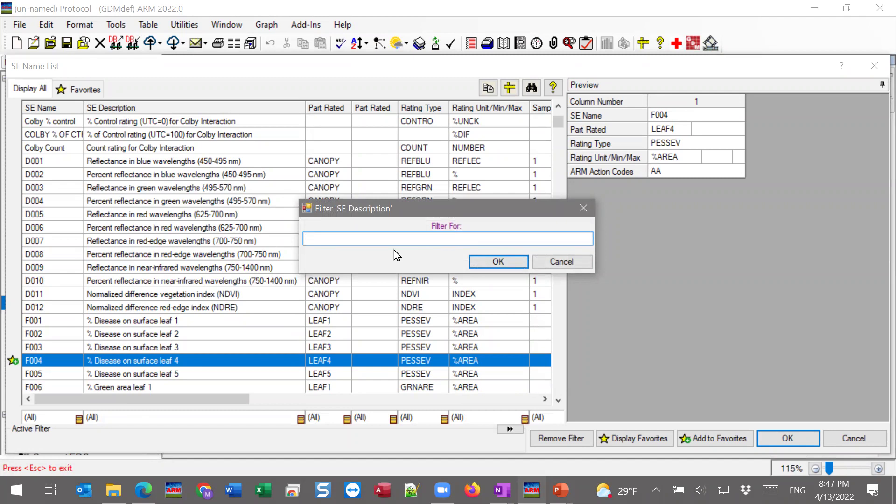
type("count")
left_click(507, 261)
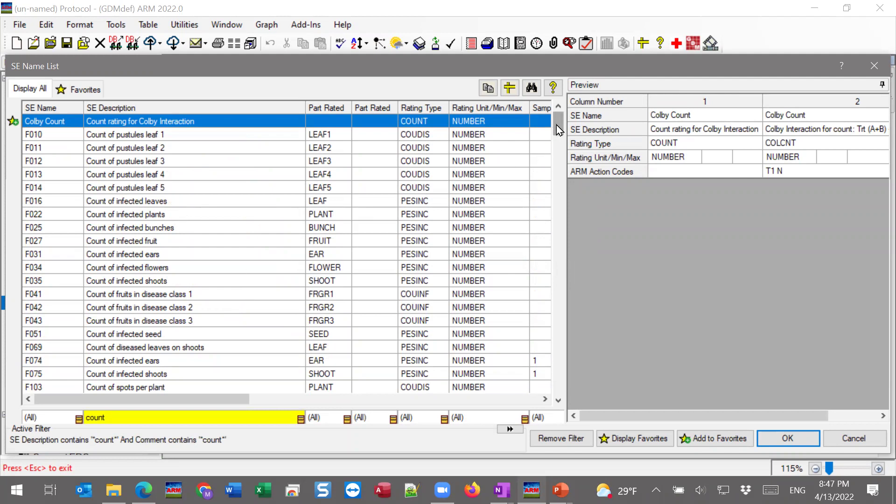
Browse the count evaluations and filter them further to those with LARVA as the Part Rated.
left_click_drag(557, 125, 553, 175)
left_click_drag(140, 161, 140, 177)
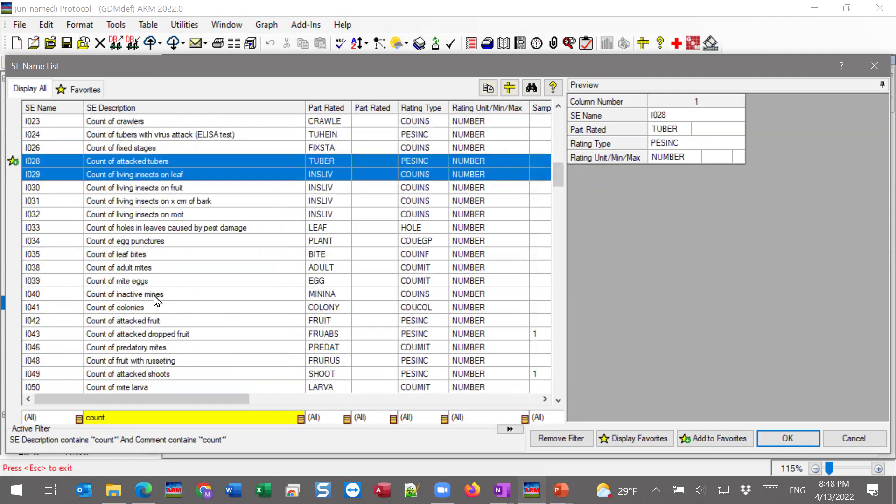
left_click(206, 284)
scroll(232, 336, "down", 4)
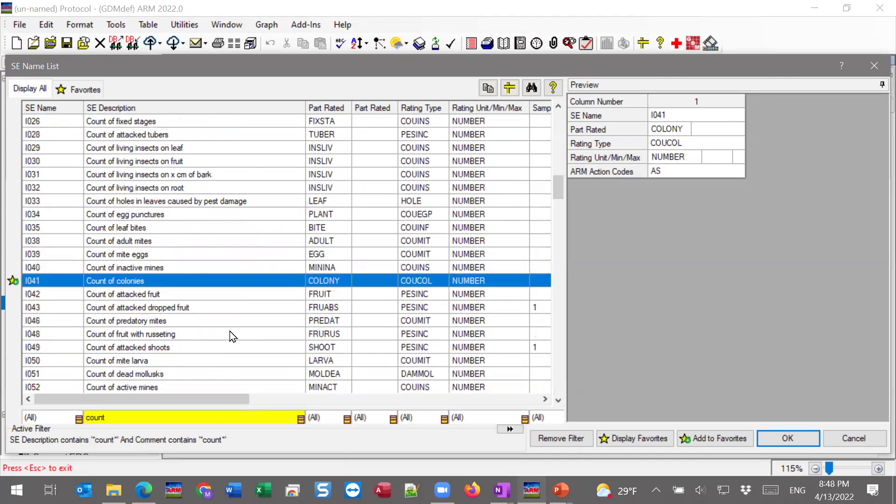
scroll(232, 336, "down", 8)
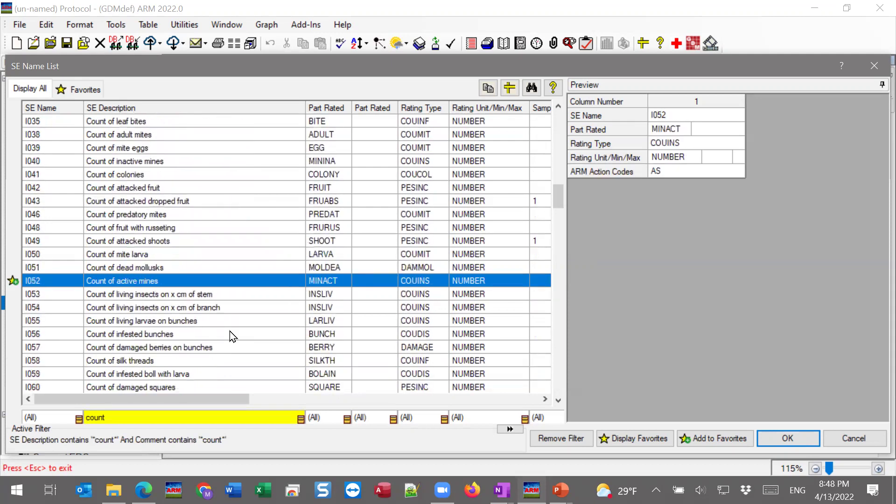
scroll(232, 336, "down", 5)
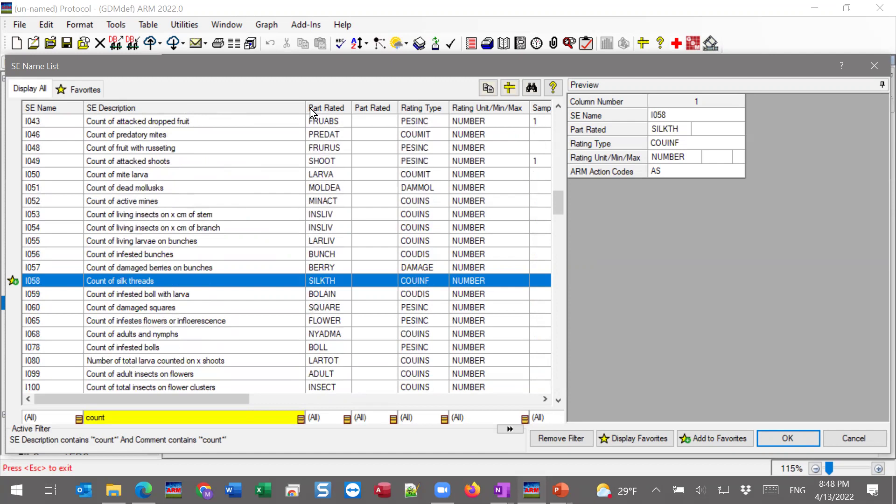
left_click_drag(202, 400, 283, 405)
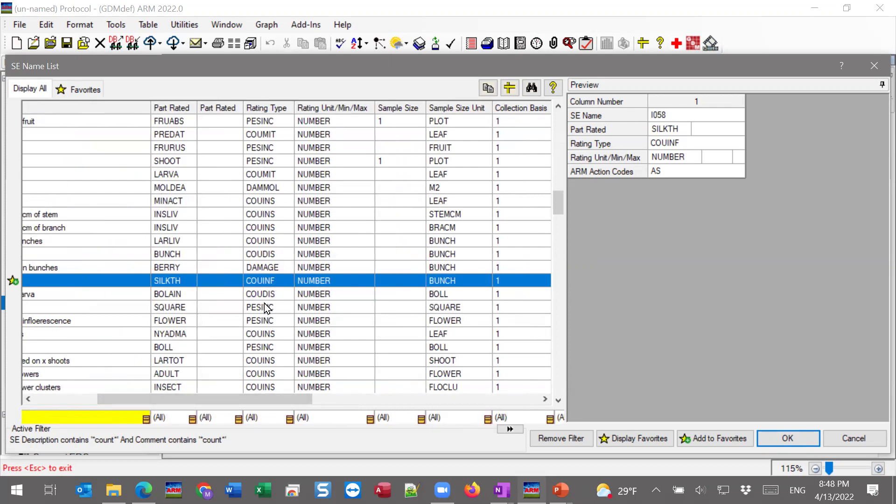
left_click(176, 175)
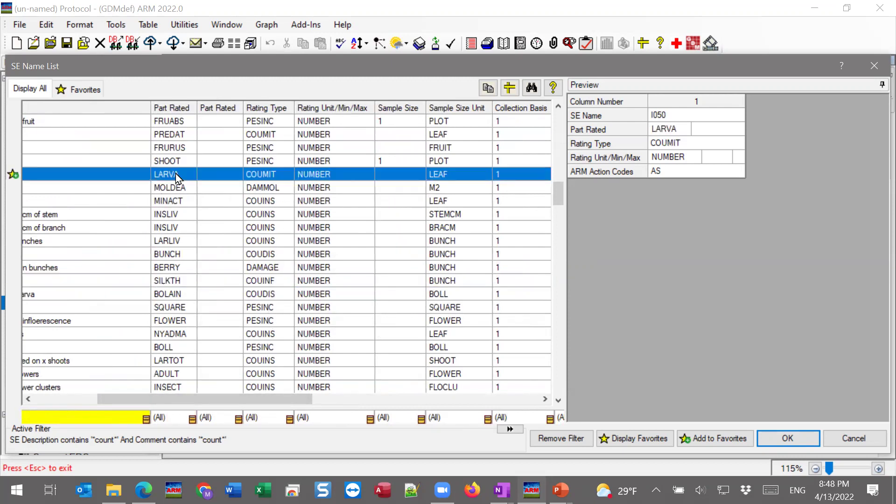
right_click(175, 178)
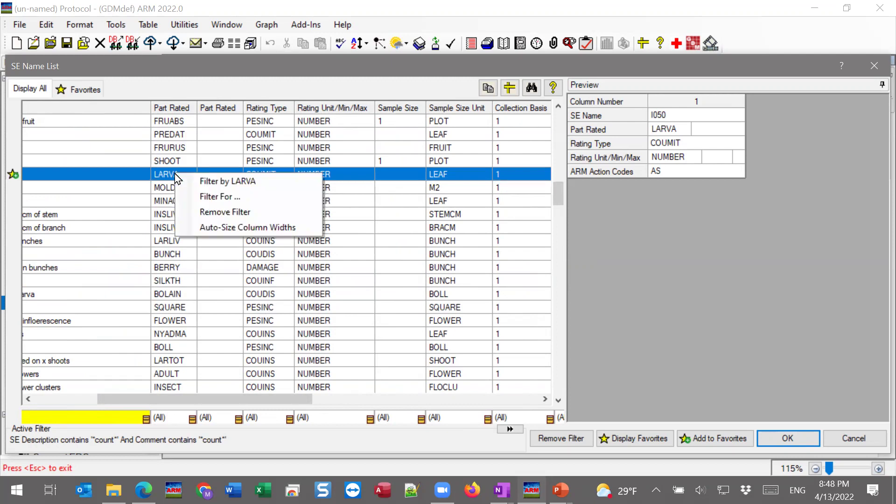
left_click(261, 181)
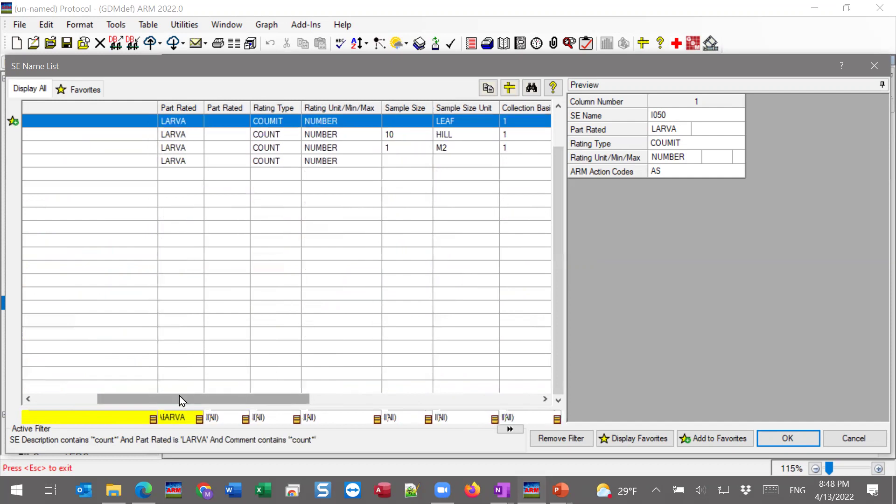
left_click_drag(179, 400, 138, 399)
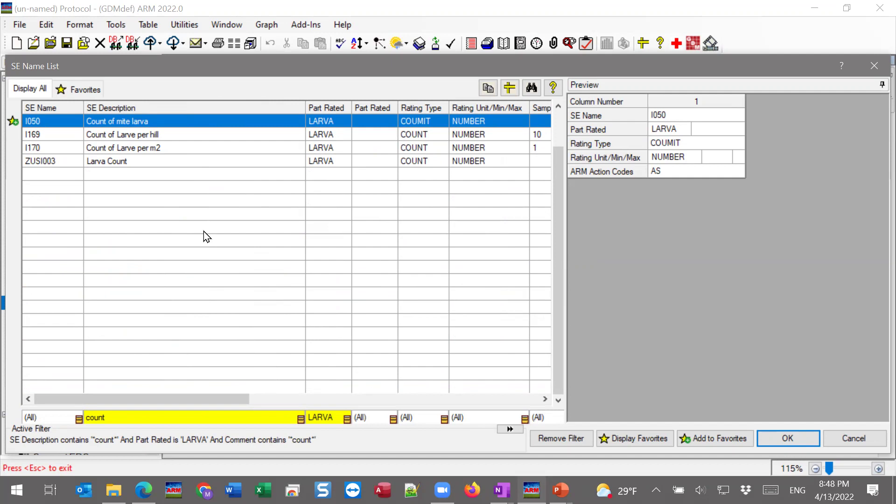
Compare the previews of the filtered larva entries and choose ZUSI003 (Larva Count) as the first definition's SE Name.
left_click(155, 136)
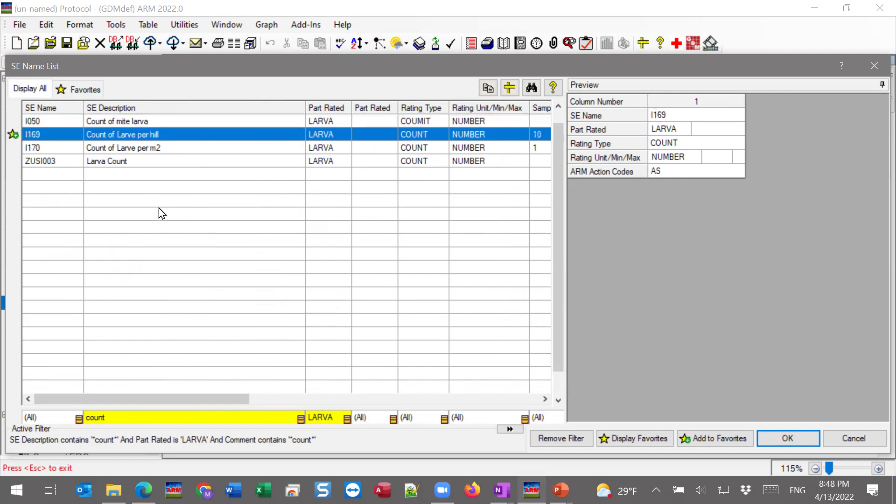
left_click(146, 152)
left_click(130, 163)
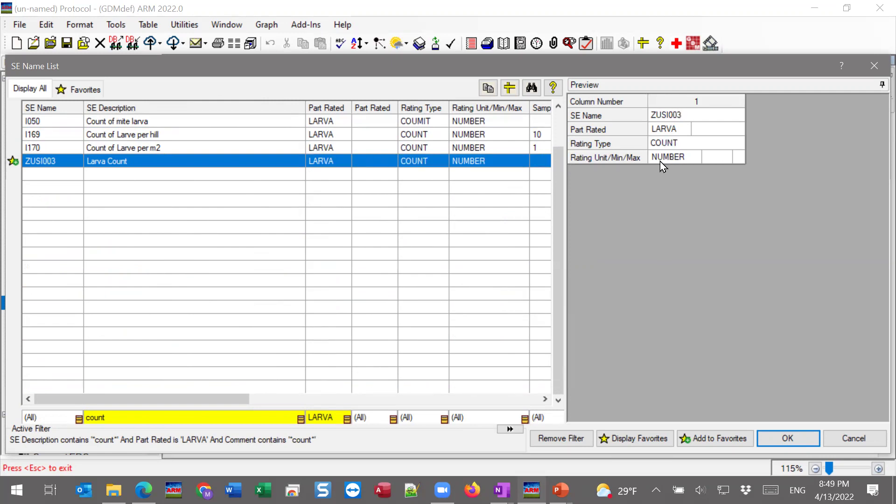
key("Up")
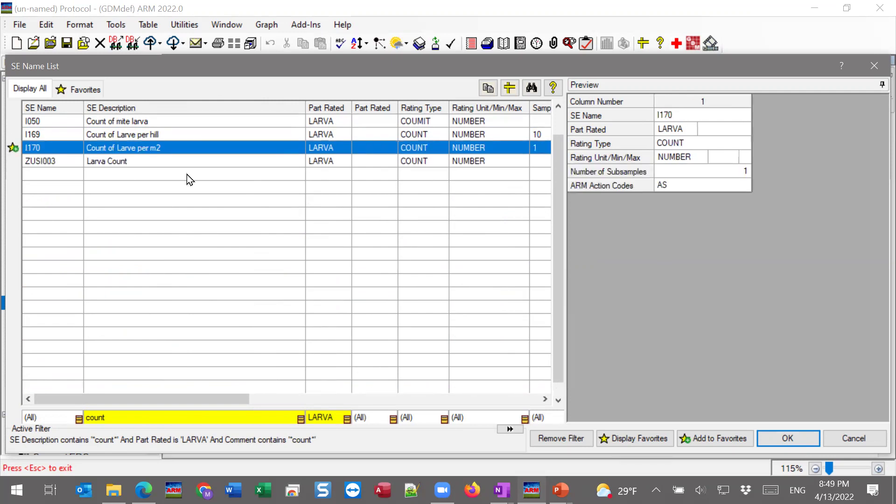
left_click(120, 161)
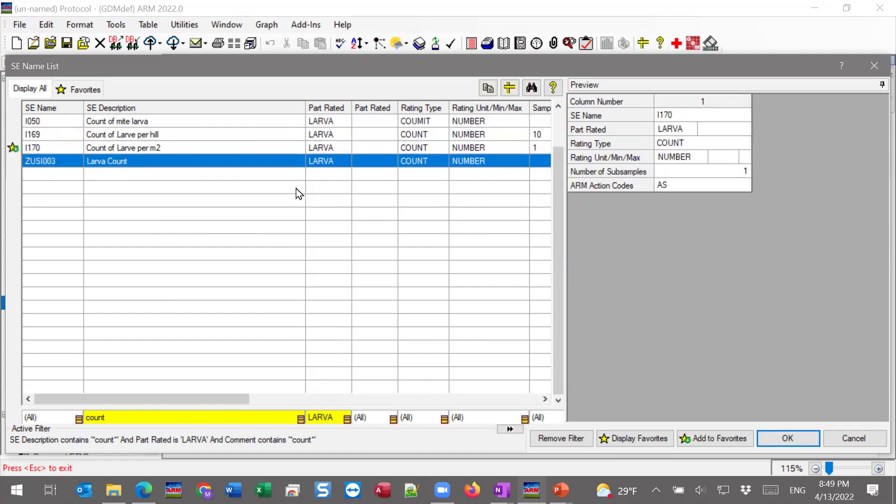
left_click(157, 138)
left_click(149, 164)
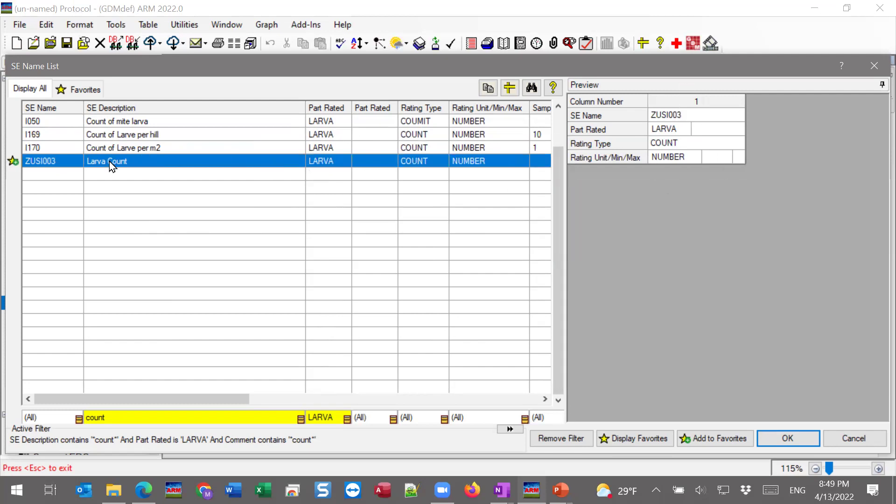
left_click(789, 439)
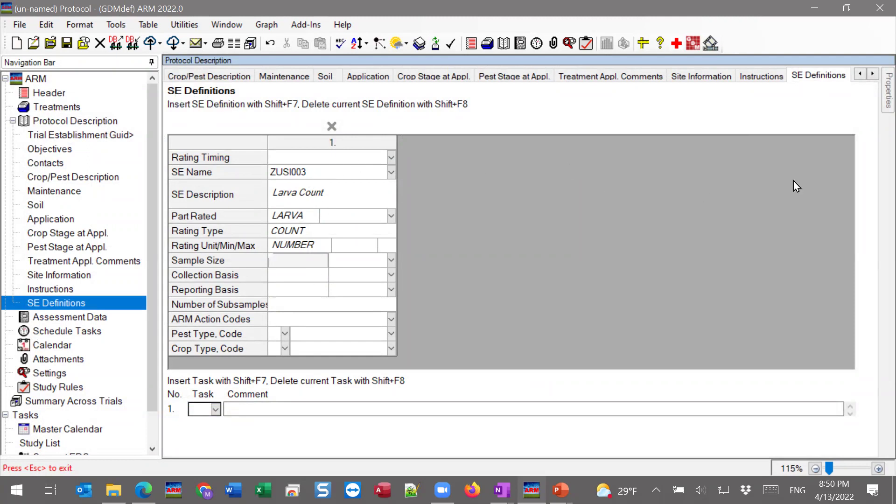
Keep the Properties pane permanently displayed and insert one more SE definition after the Larva Count definition.
mouse_move(887, 103)
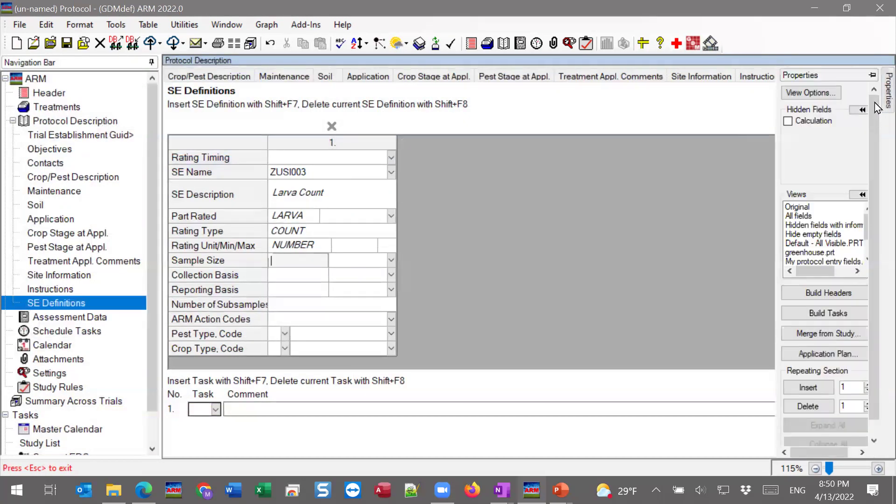
left_click(873, 75)
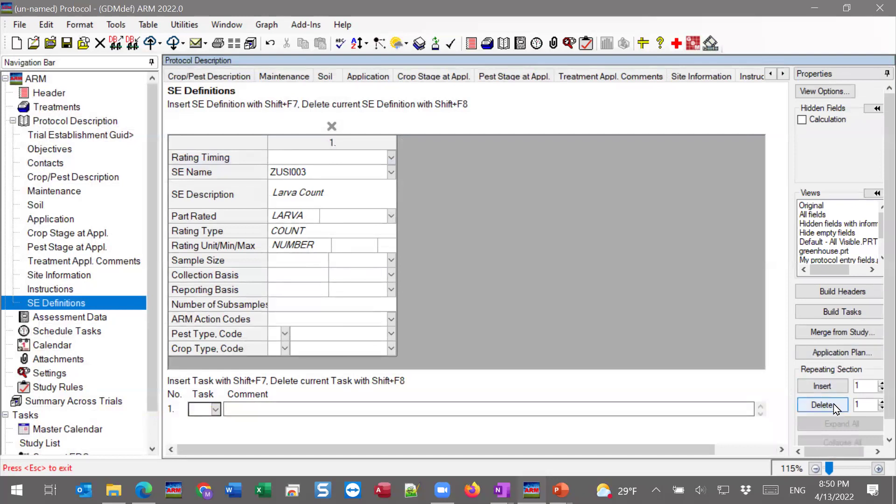
left_click(822, 387)
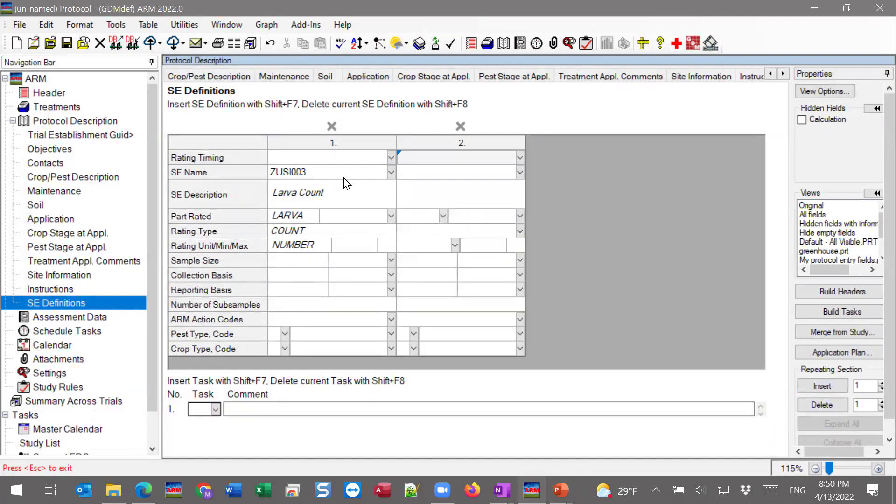
Open the SE Name list for the second definition and show all standard evaluations instead of only the favorites.
left_click(450, 174)
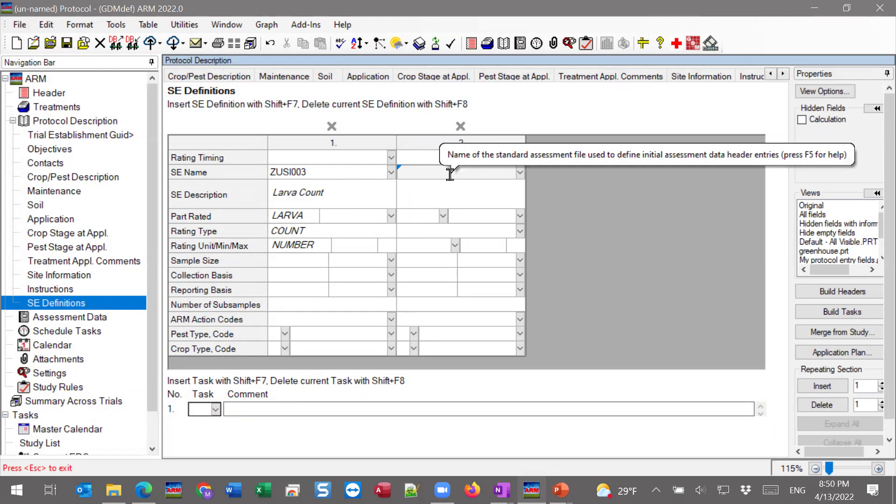
left_click(520, 173)
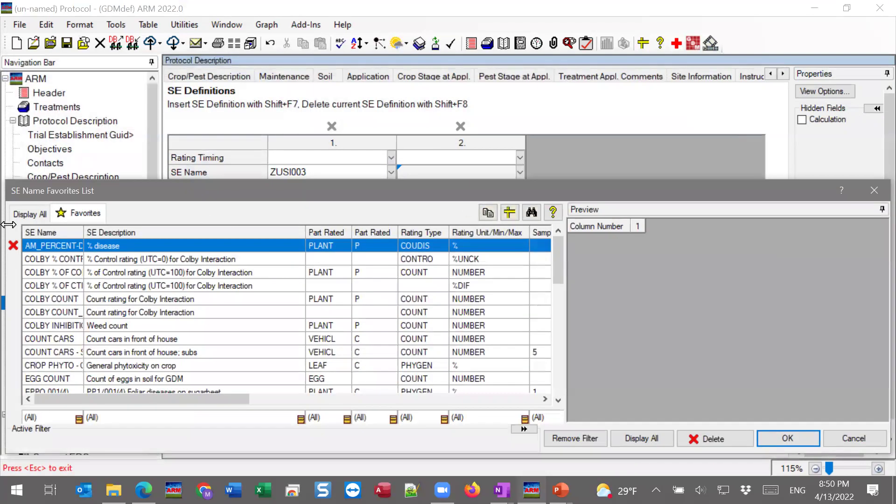
left_click(28, 218)
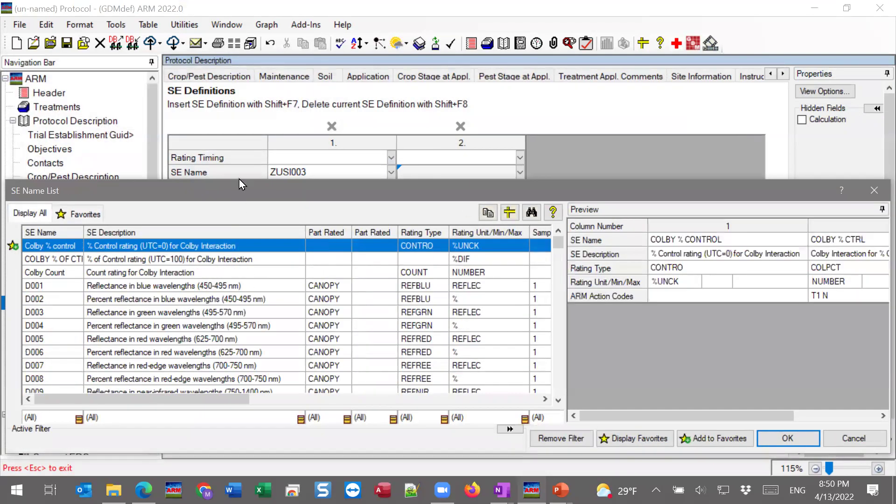
left_click_drag(239, 179, 239, 55)
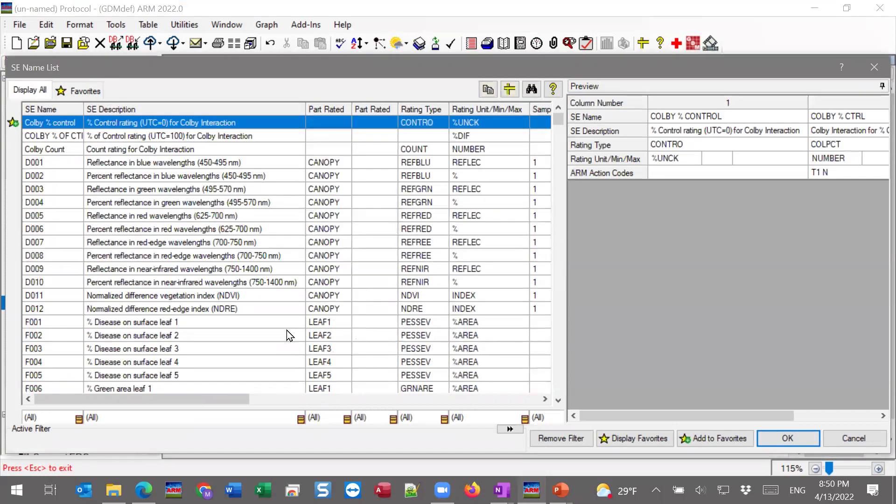
Preview the leaf disease evaluations, and add D007 (red-edge reflectance) and F001 (% Disease on surface leaf 1) together as SE definitions.
left_click(156, 340)
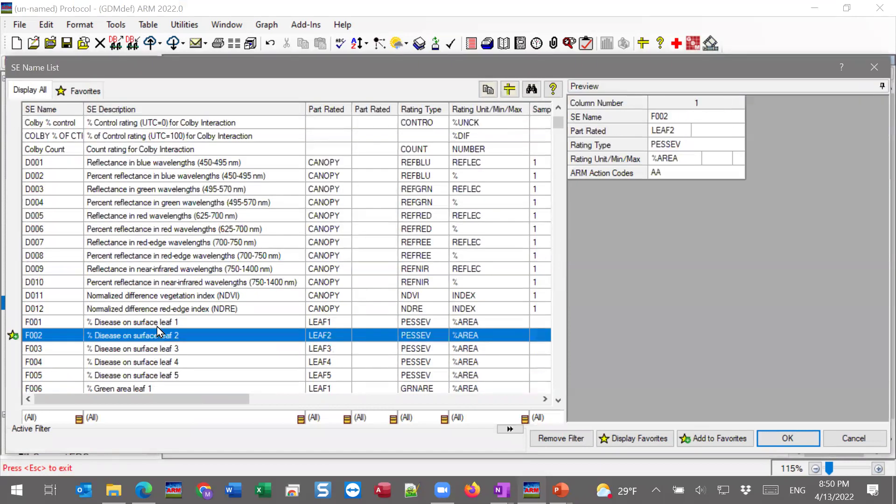
left_click(157, 327)
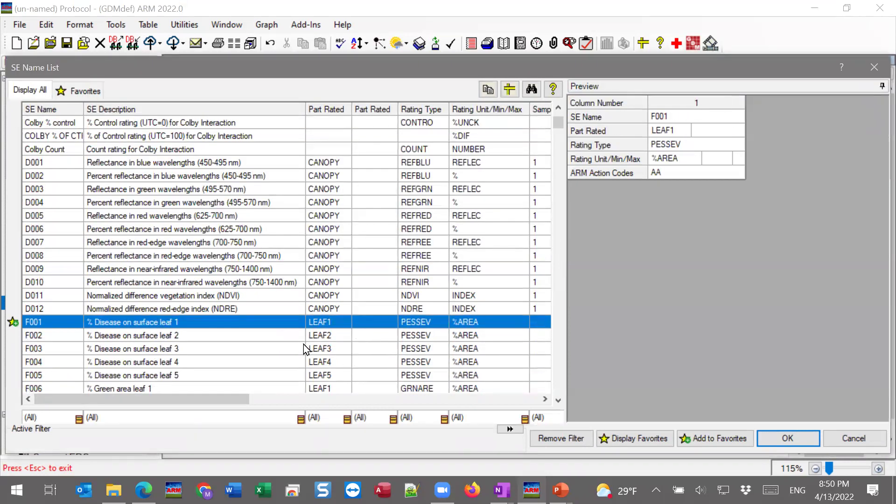
key("Down")
key("Down")
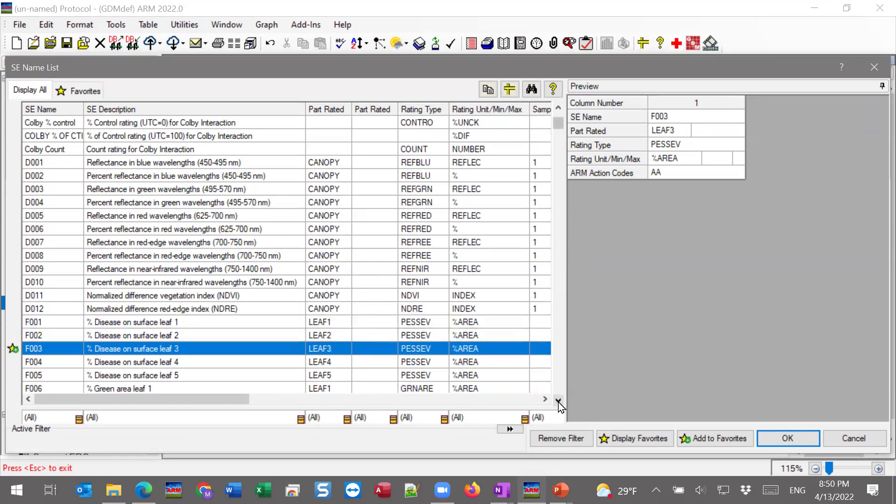
left_click(148, 323)
key("ctrl")
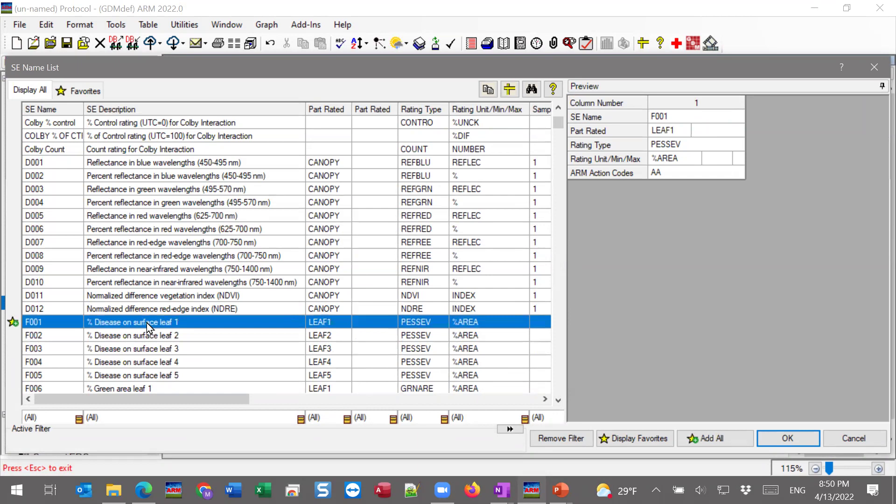
left_click(151, 244, "ctrl")
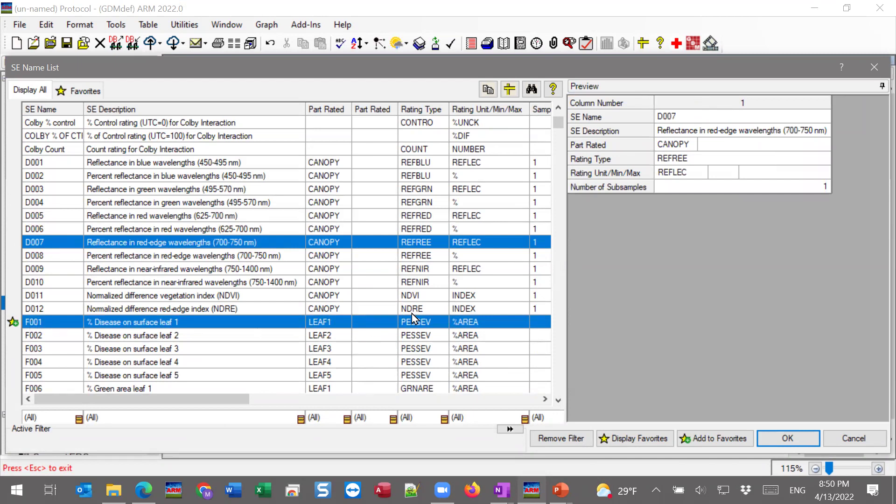
left_click(803, 441)
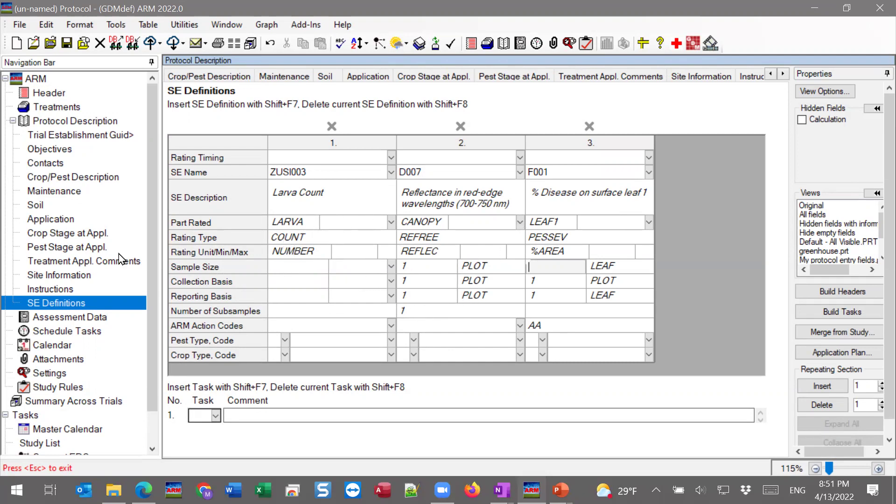
In Assessment Data, set the first column's SE Name to ZUSI003 (Larva Count) from the protocol's defined evaluations.
left_click(60, 319)
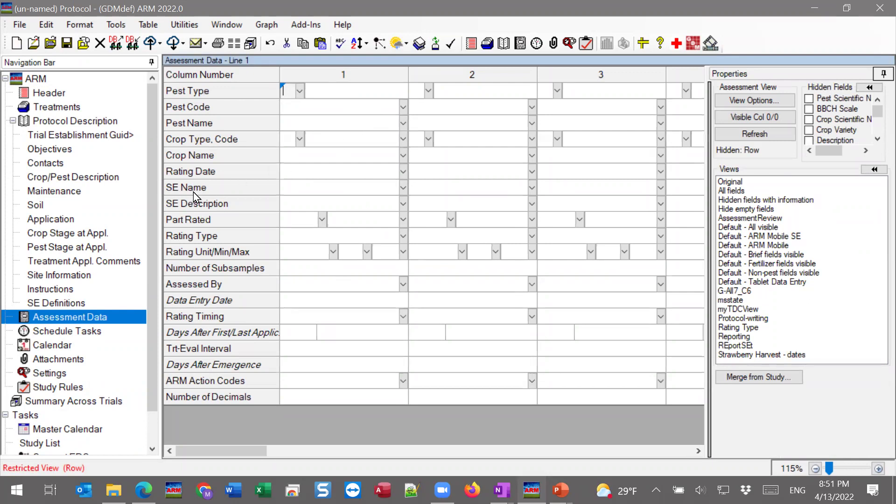
left_click(299, 188)
double_click(298, 186)
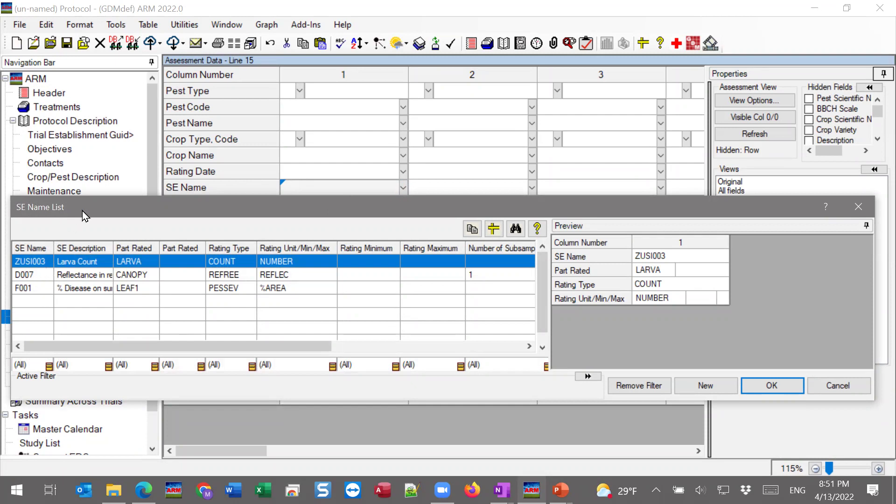
left_click_drag(82, 211, 227, 218)
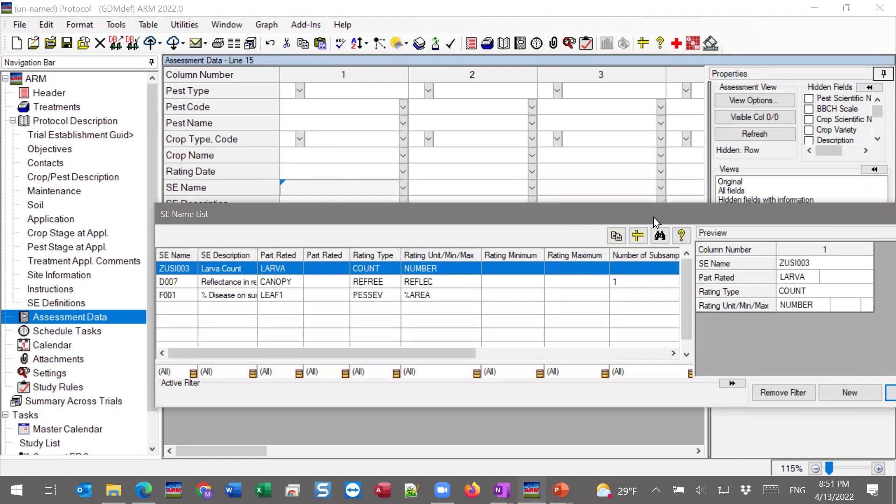
left_click_drag(653, 217, 528, 226)
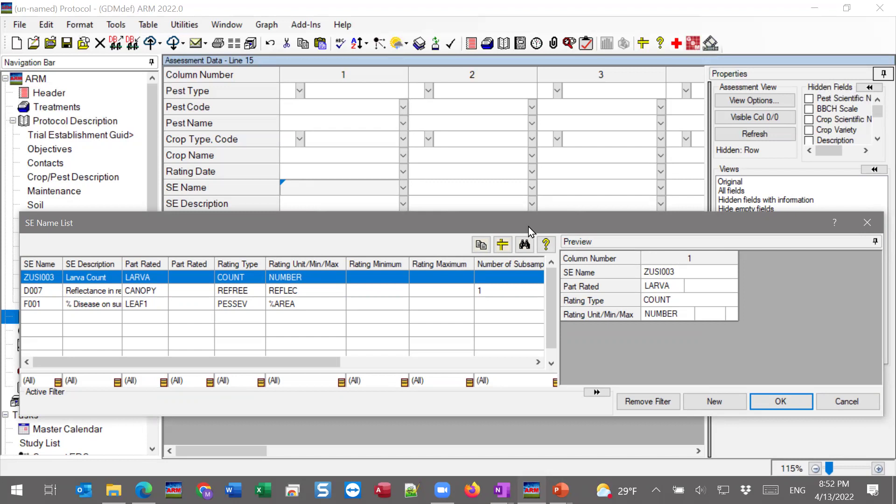
left_click(58, 294)
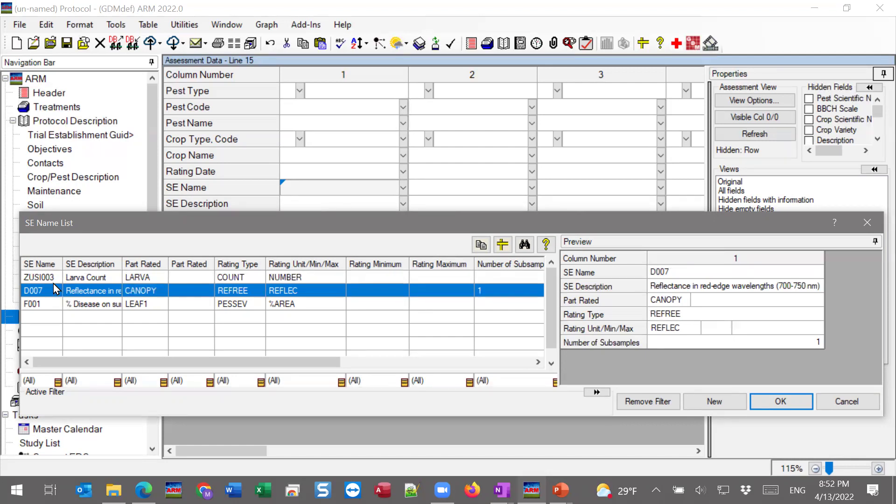
left_click(54, 280)
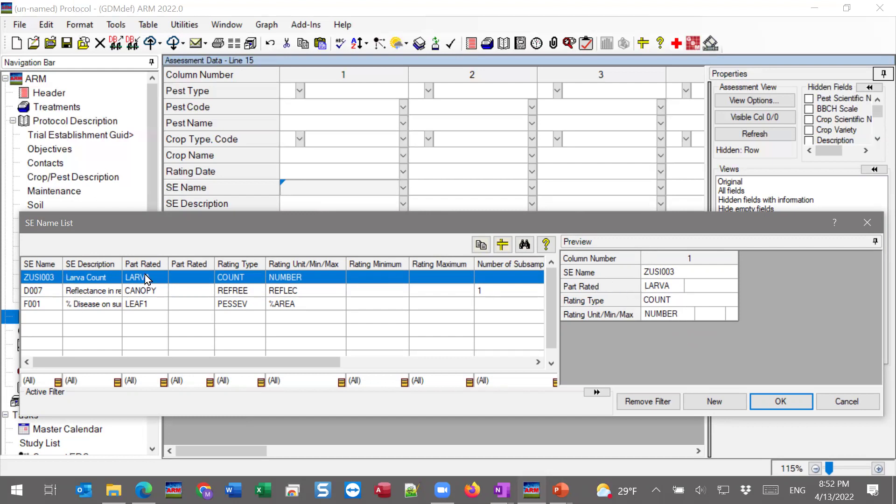
left_click(799, 408)
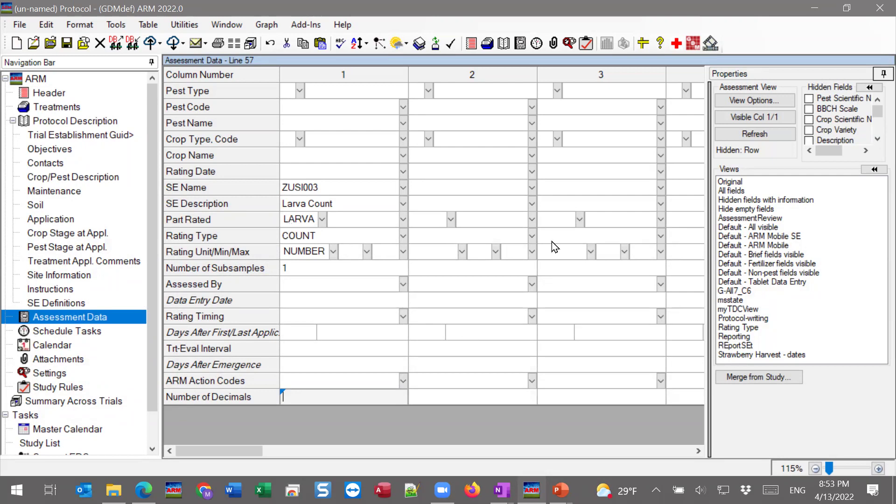
Apply the "Hidden fields with information" view and highlight the first column's fields from Part Rated through Number of Subsamples.
left_click(764, 201)
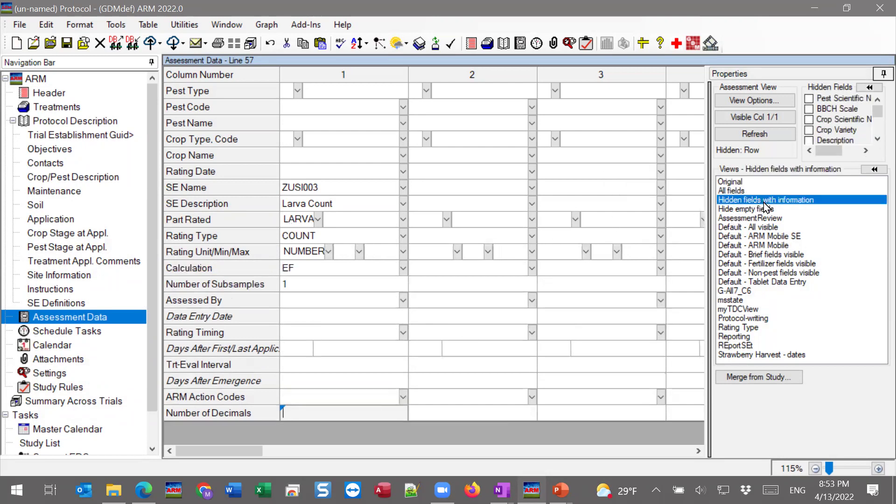
left_click(312, 271)
key("Down")
key("Down")
left_click_drag(291, 219, 288, 285)
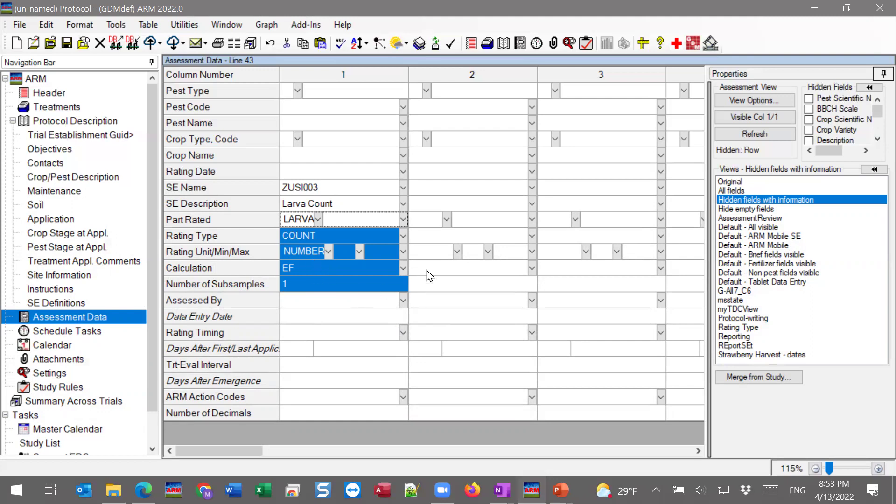
left_click(330, 83)
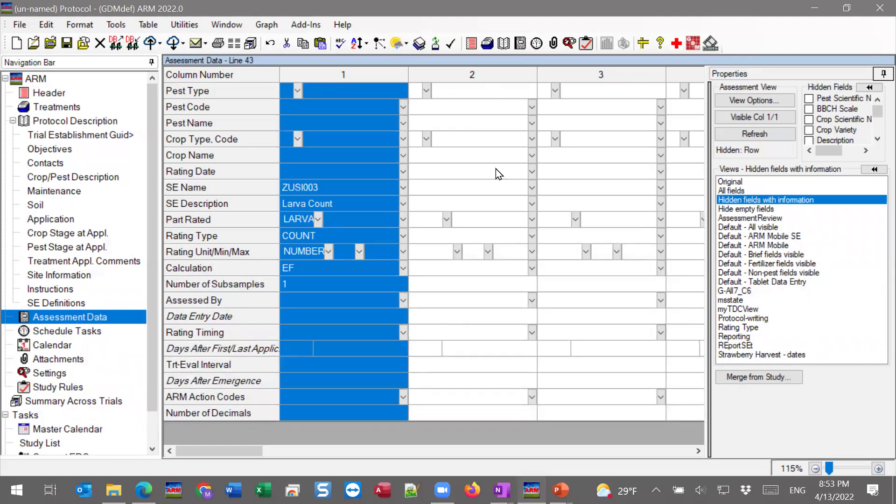
left_click(425, 236)
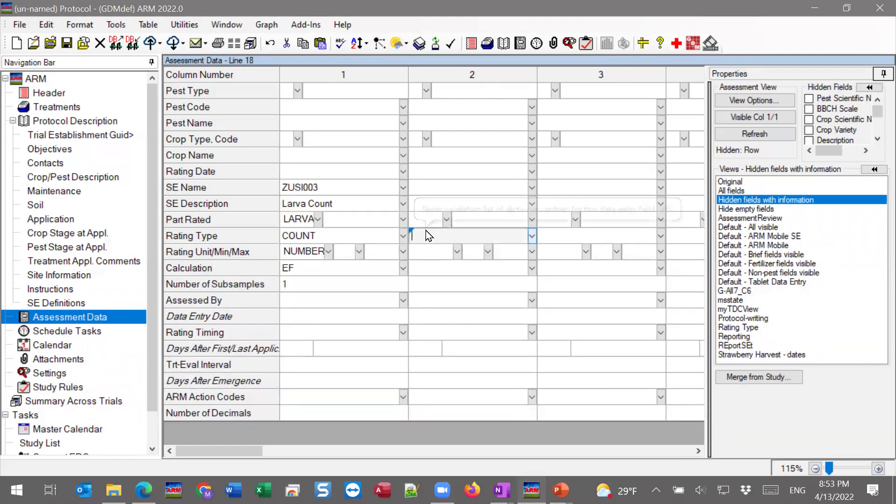
left_click(303, 252)
left_click(308, 171)
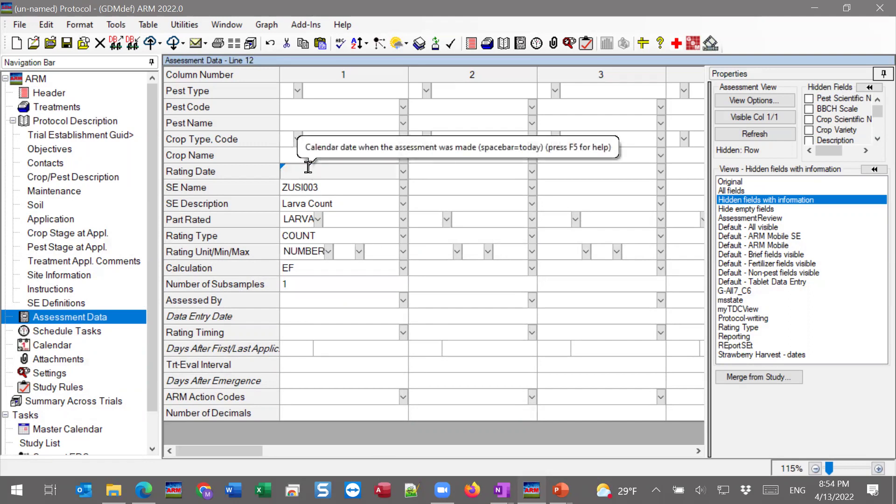
left_click(462, 171)
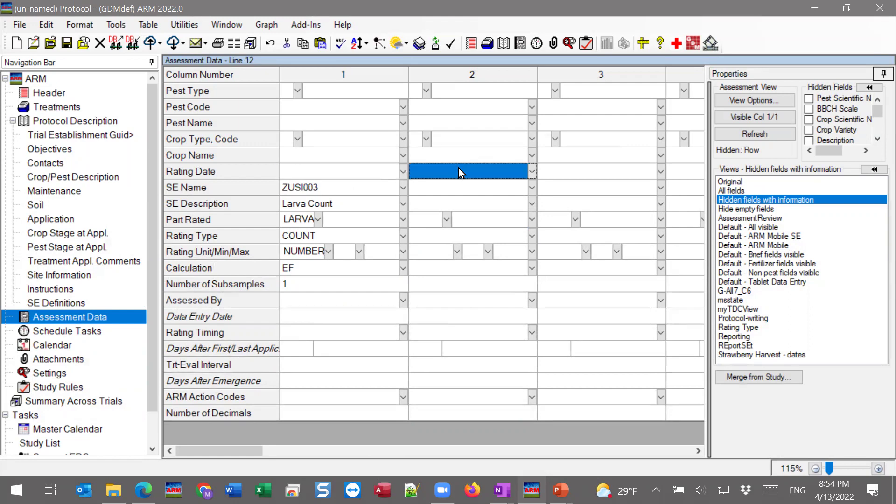
left_click(426, 219)
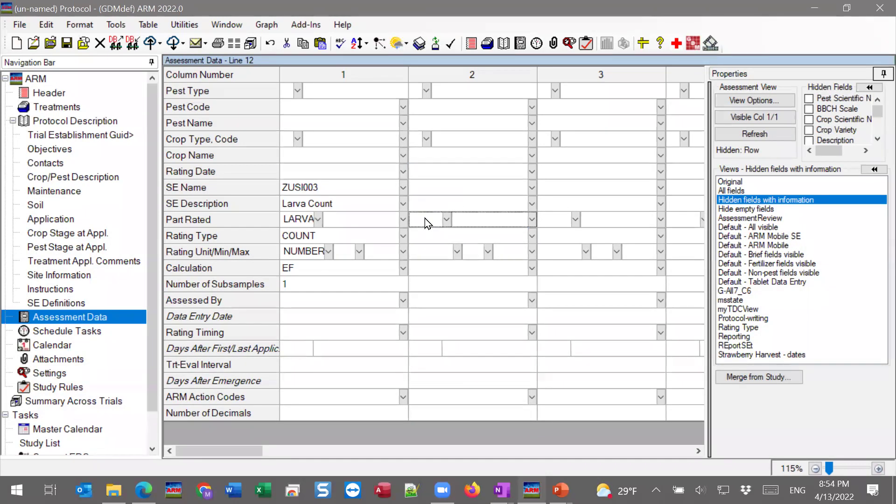
left_click(425, 237)
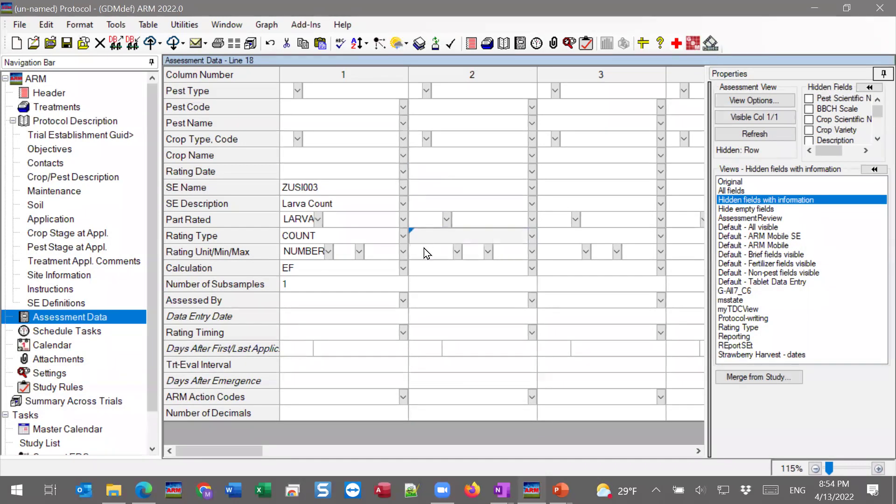
Copy the entire Larva Count assessment column 1 and paste it into column 2.
left_click(313, 78)
right_click(313, 78)
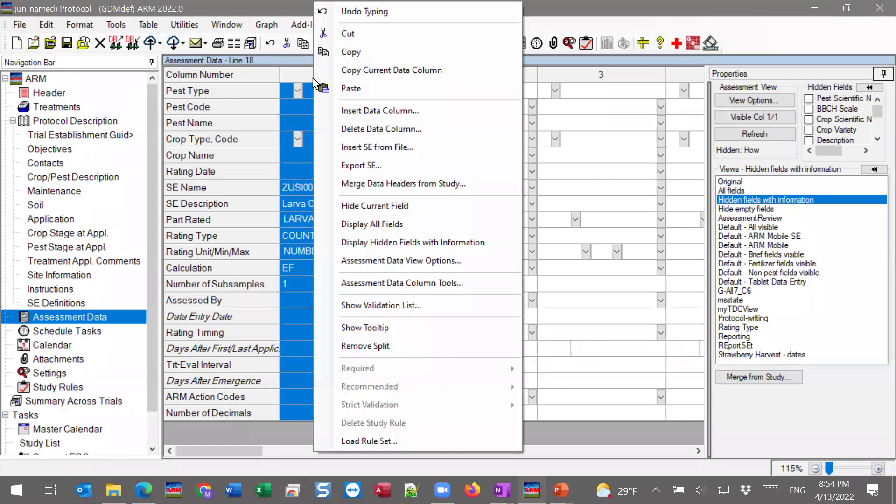
left_click(352, 55)
left_click(432, 74)
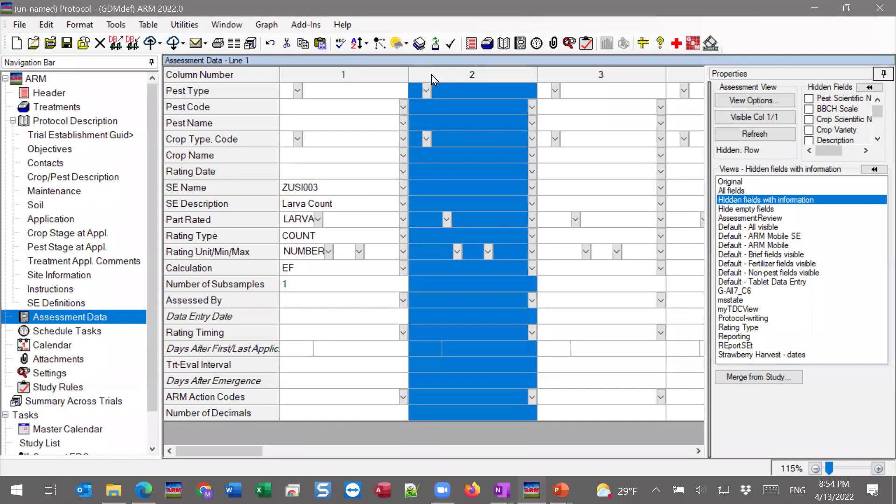
right_click(432, 74)
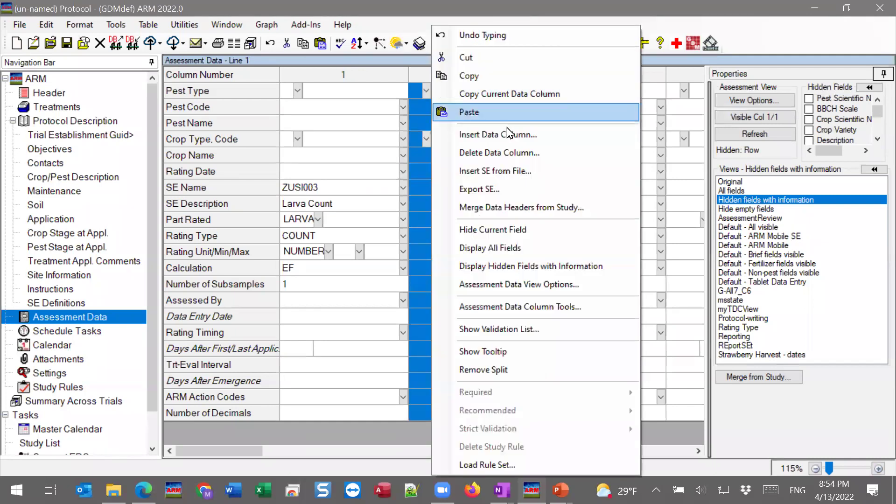
left_click(488, 111)
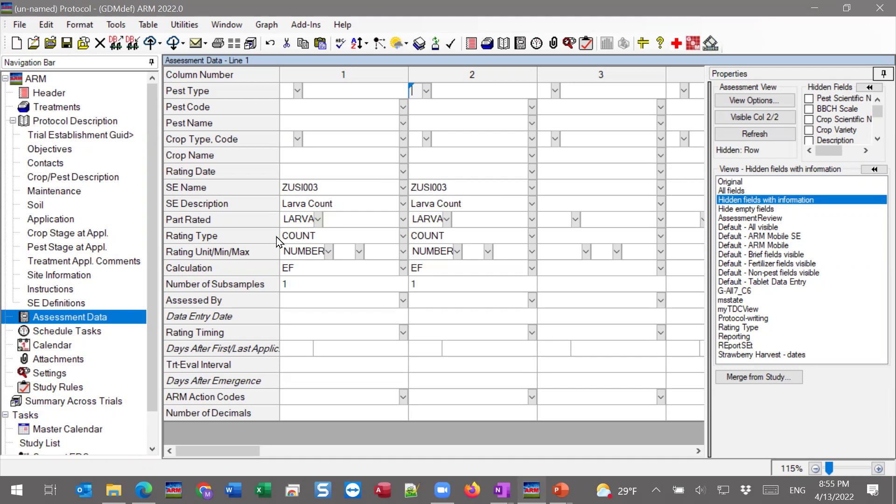
Check the two larva count columns' subsample and assessor fields, and review the SE Names in SE Definitions.
left_click(290, 284)
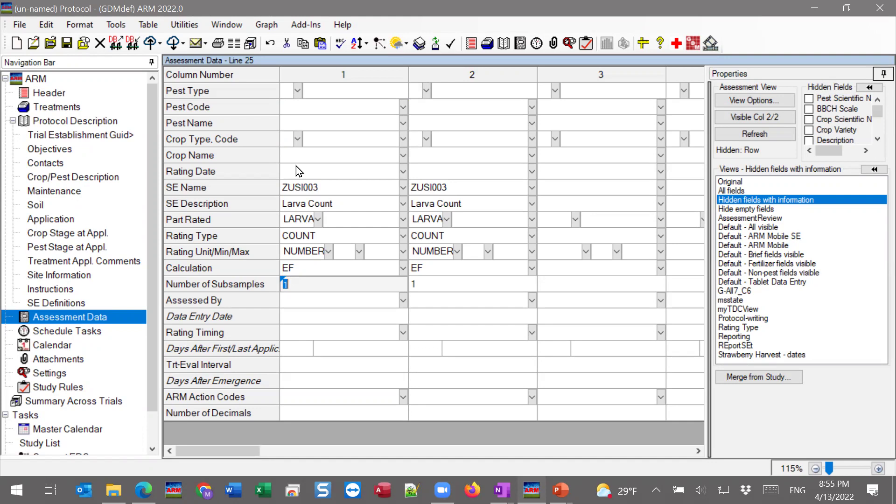
left_click(475, 301)
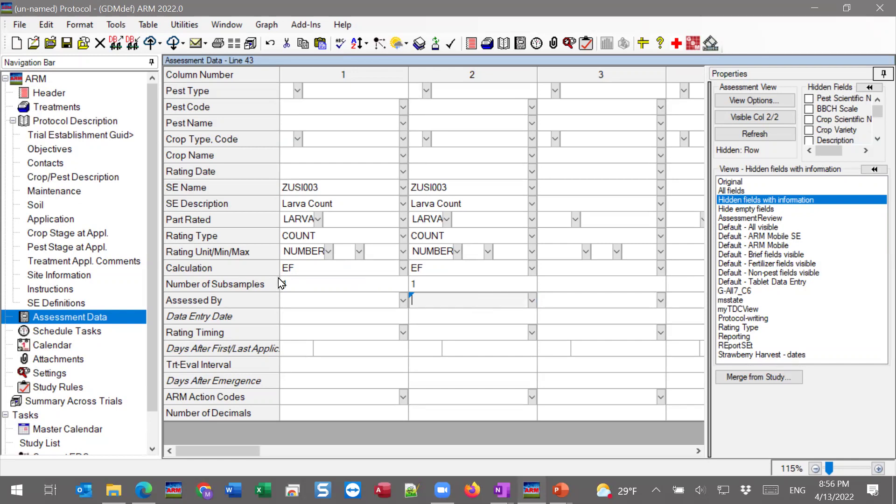
left_click(51, 304)
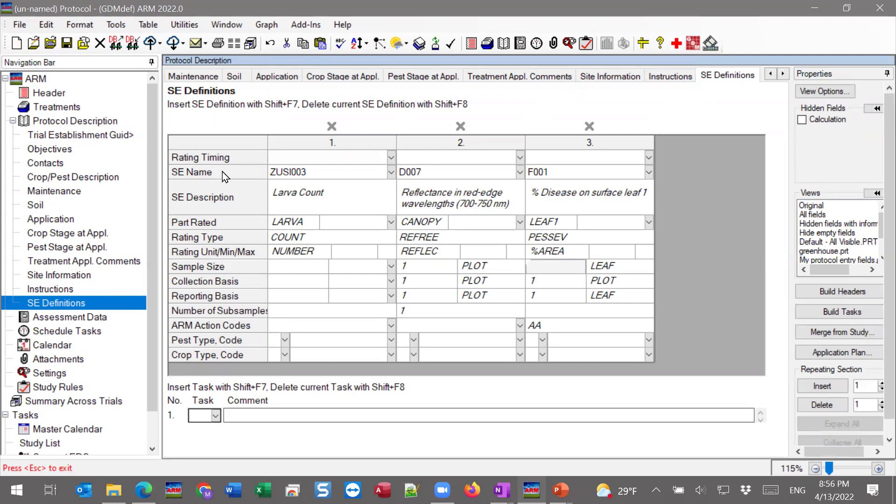
left_click(186, 177)
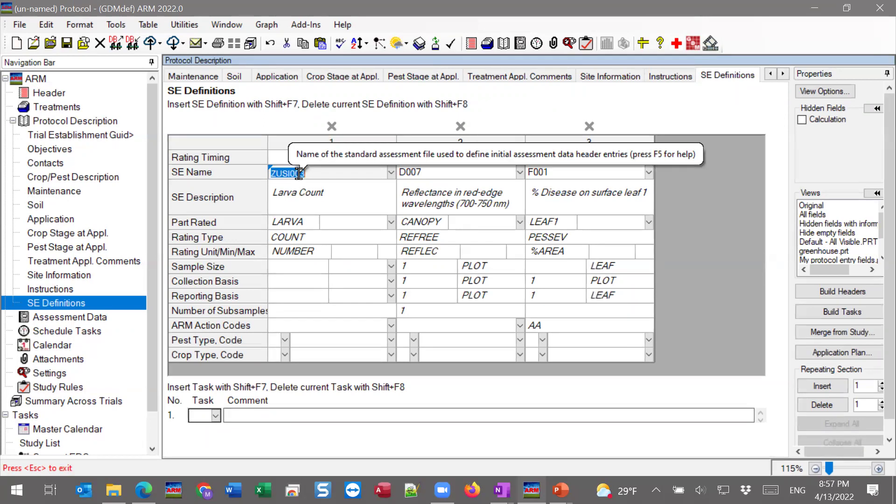
Start a merge from another ARM study in Assessment Data and include the tutorial studies in the study list.
left_click(122, 320)
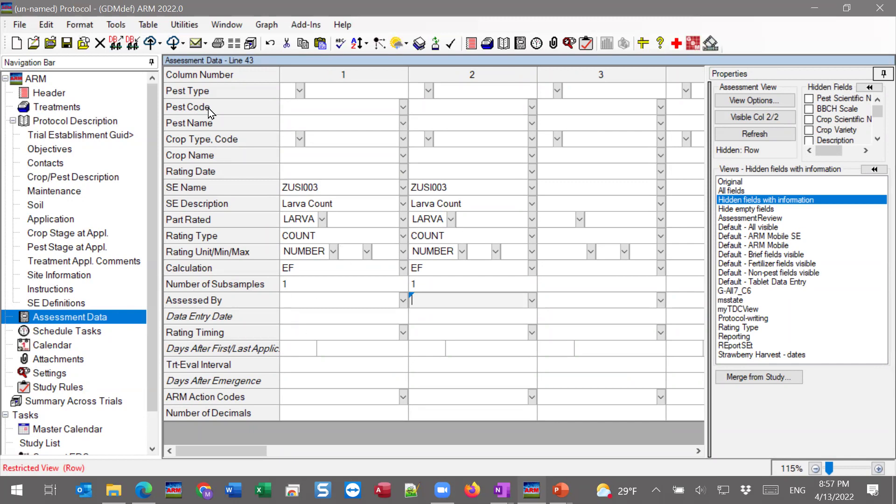
left_click(116, 25)
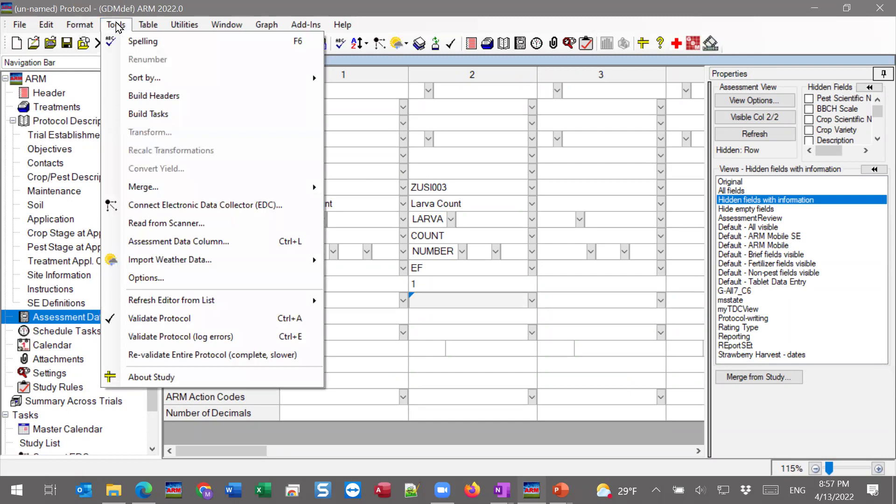
mouse_move(117, 187)
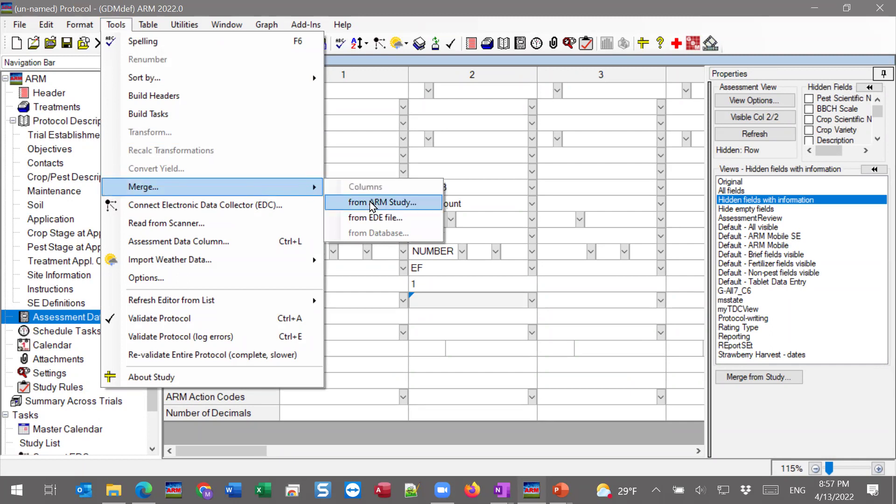
left_click(419, 203)
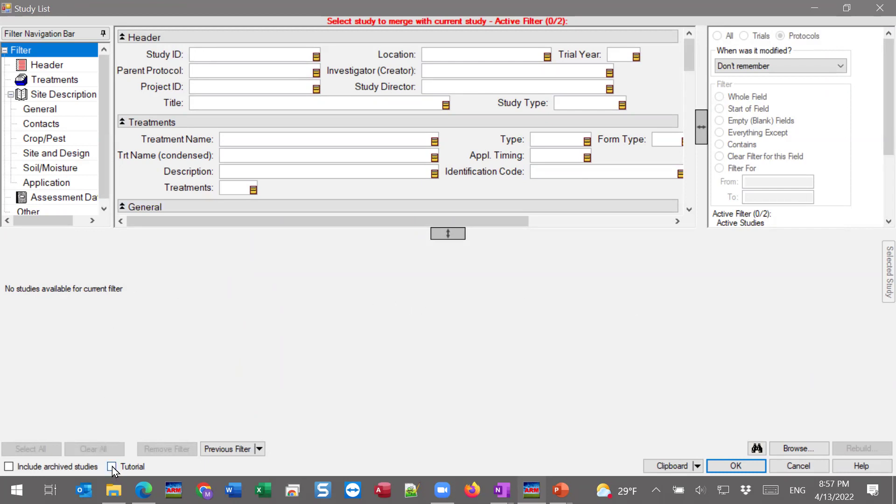
key("Escape")
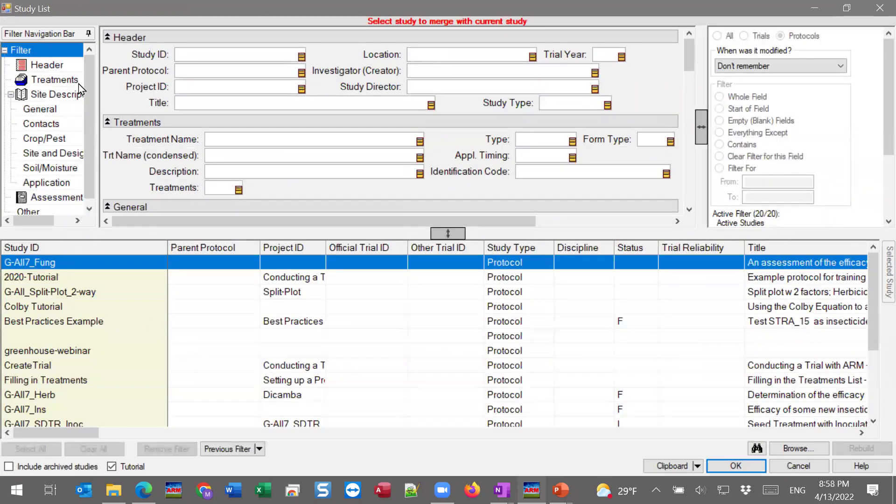
Bring up the Assessment Cols values in the study list and choose the 2020-Tutorial protocol as the merge source.
left_click(55, 200)
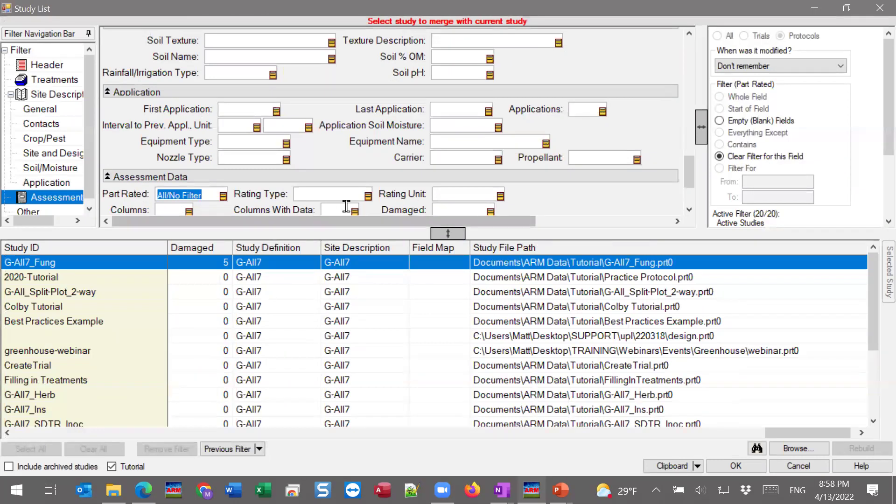
left_click(175, 210)
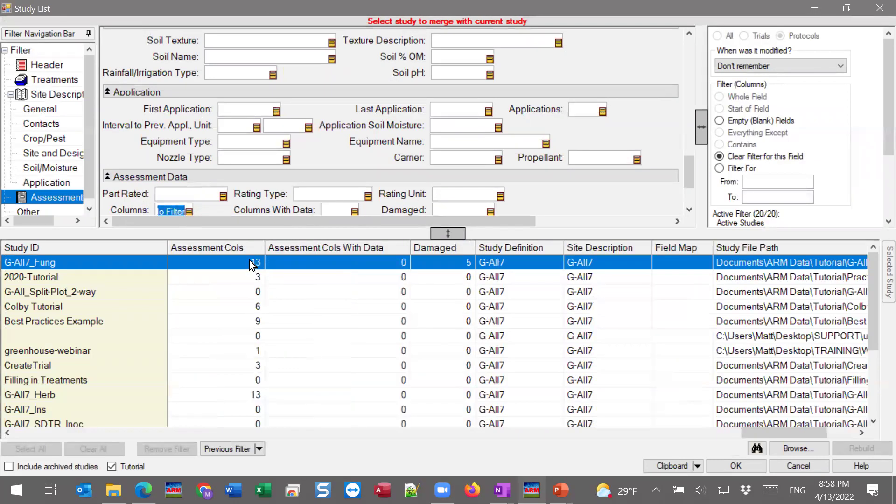
left_click(77, 277)
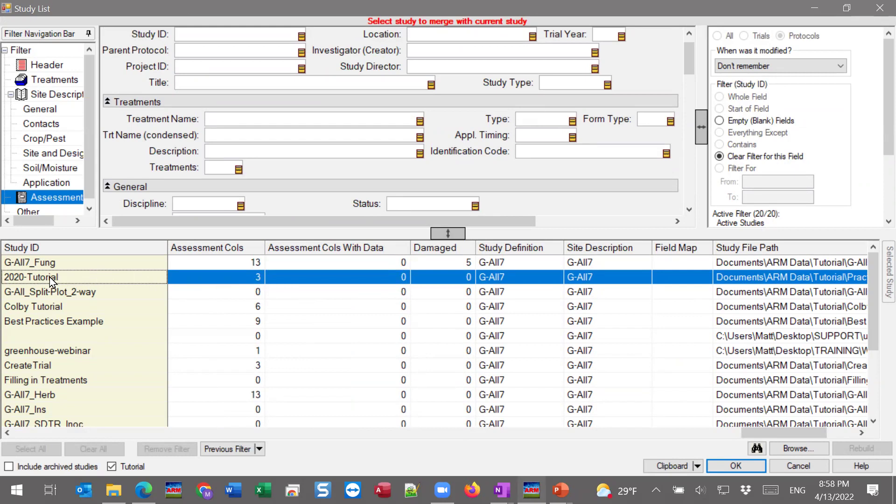
left_click(736, 464)
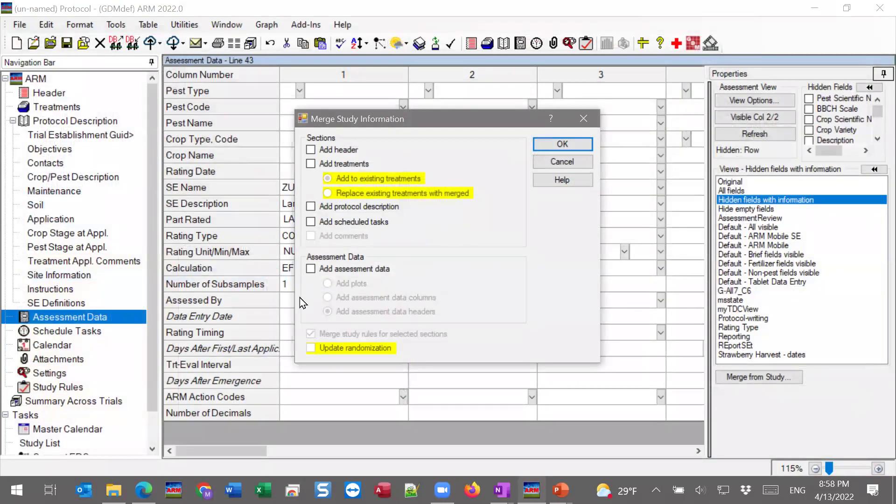
Merge only the assessment data headers from the chosen protocol and close the Study Rules pane.
left_click(341, 271)
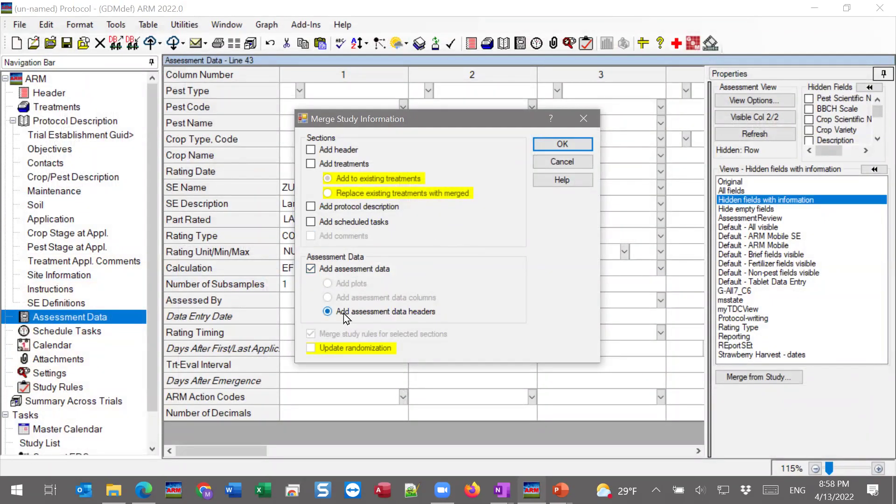
mouse_move(383, 316)
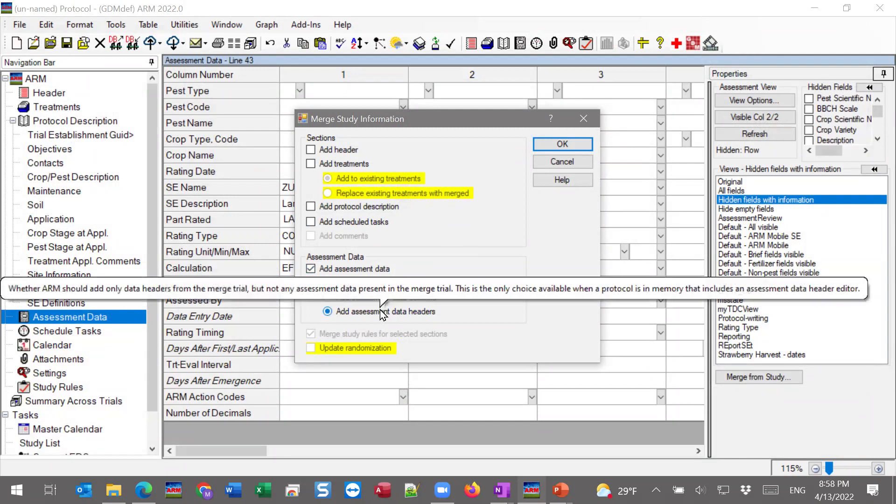
left_click(406, 312)
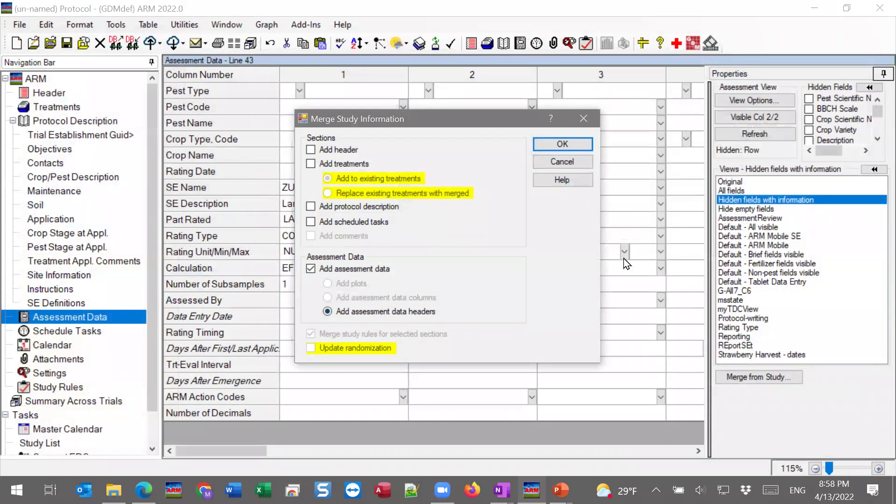
left_click(563, 145)
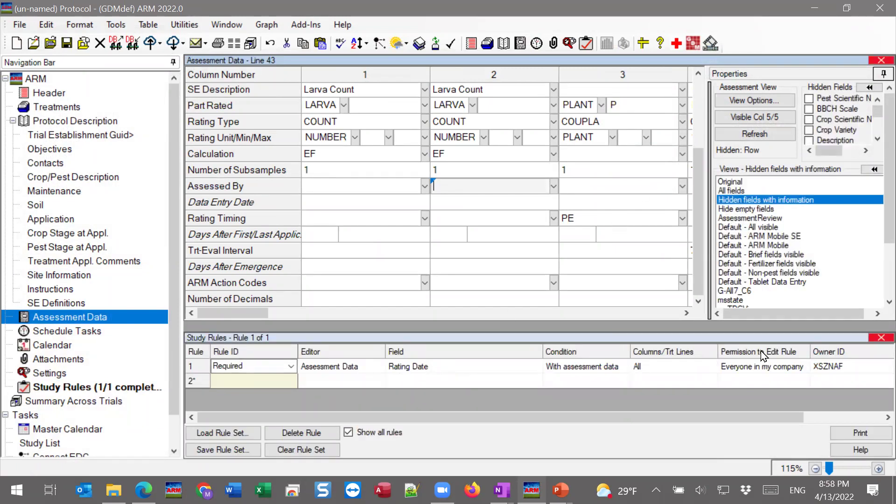
left_click(877, 340)
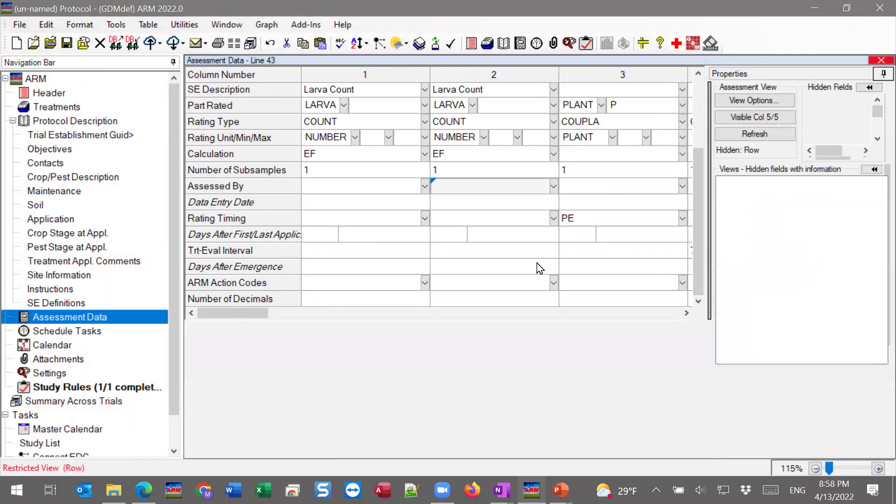
Delete the two Larva Count columns, 1 and 2, from the assessment data.
left_click(341, 285)
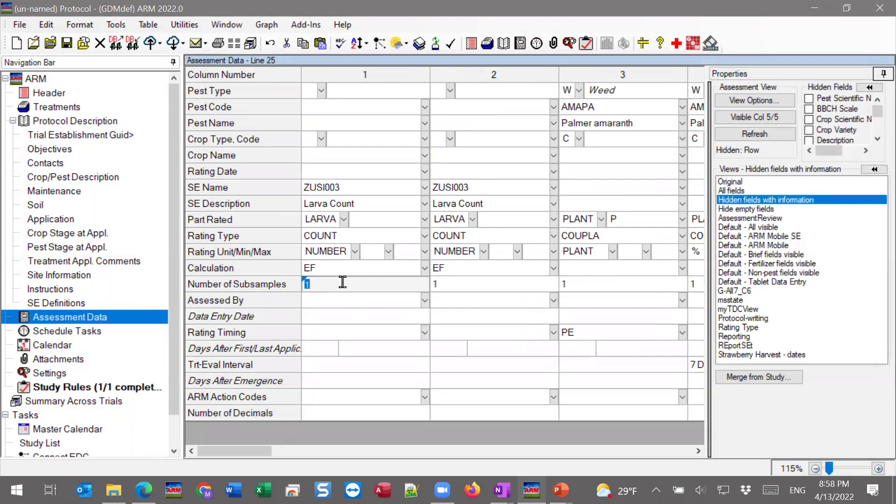
right_click(357, 279)
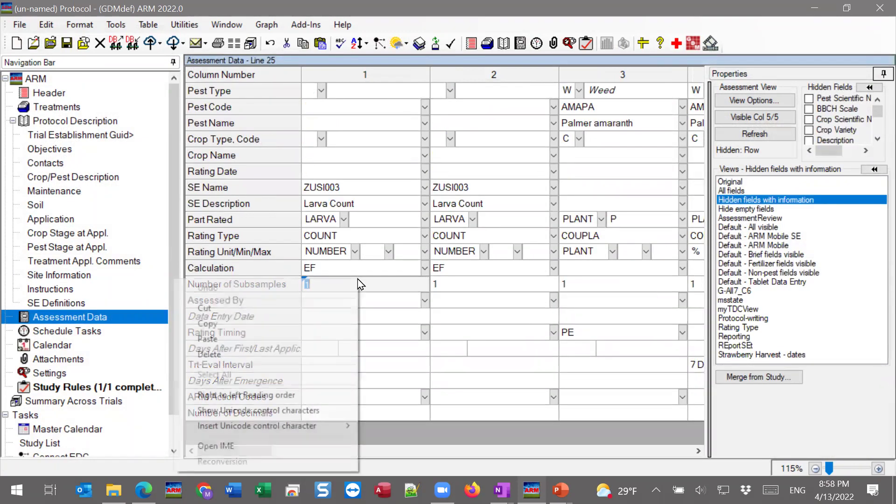
left_click(391, 342)
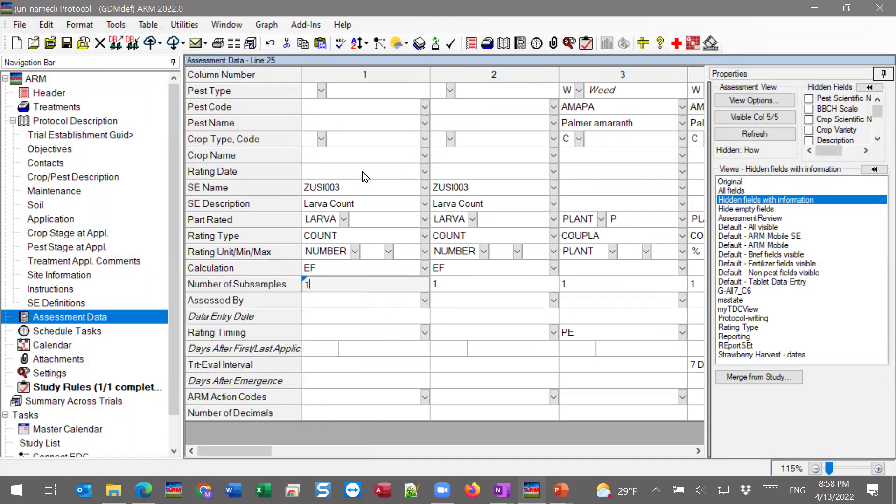
left_click_drag(364, 171, 477, 177)
right_click(477, 176)
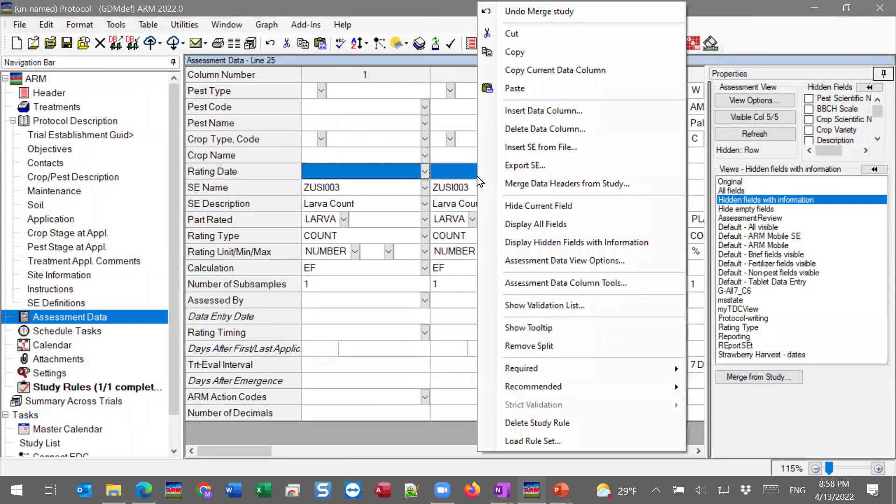
left_click(551, 129)
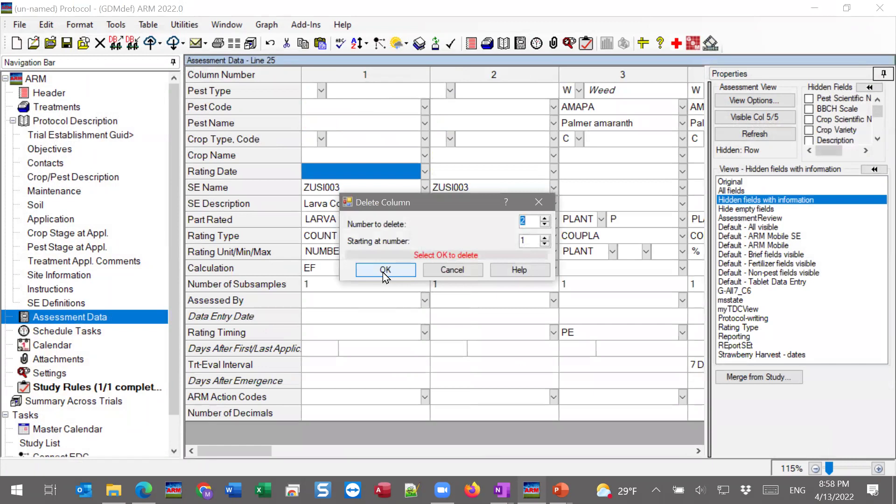
left_click(385, 270)
left_click(330, 178)
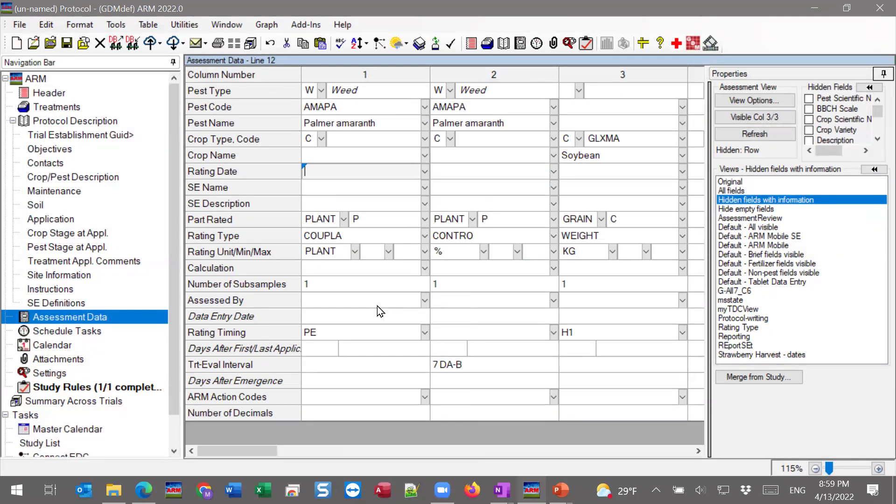
Start exporting assessment columns 1 and 2 as standard evaluations, including the study rules in the SE export file.
left_click(310, 285)
right_click(310, 292)
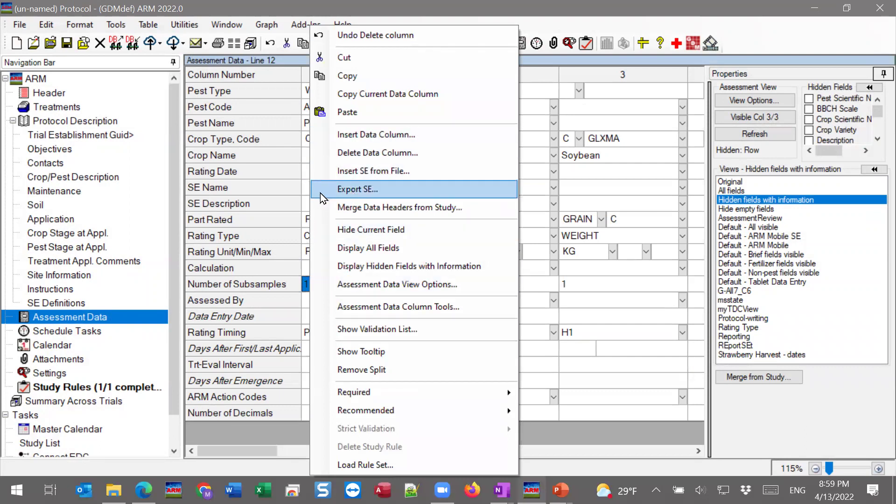
left_click(410, 189)
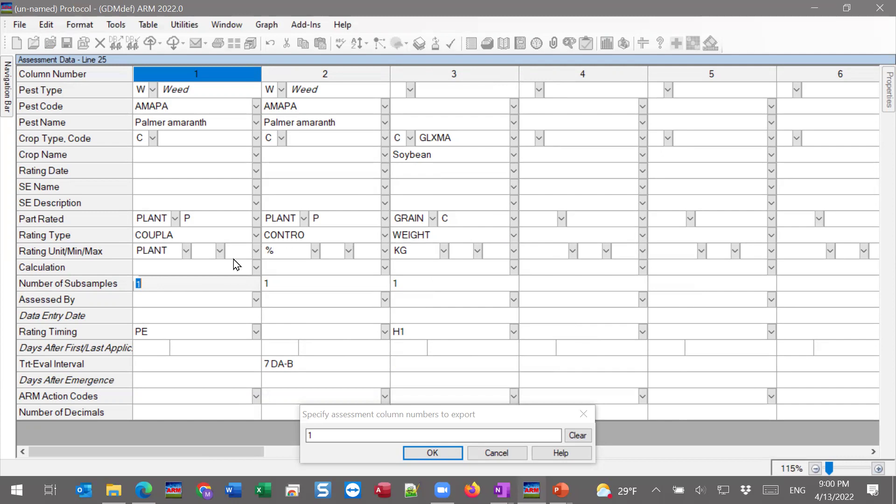
left_click(327, 74, "ctrl")
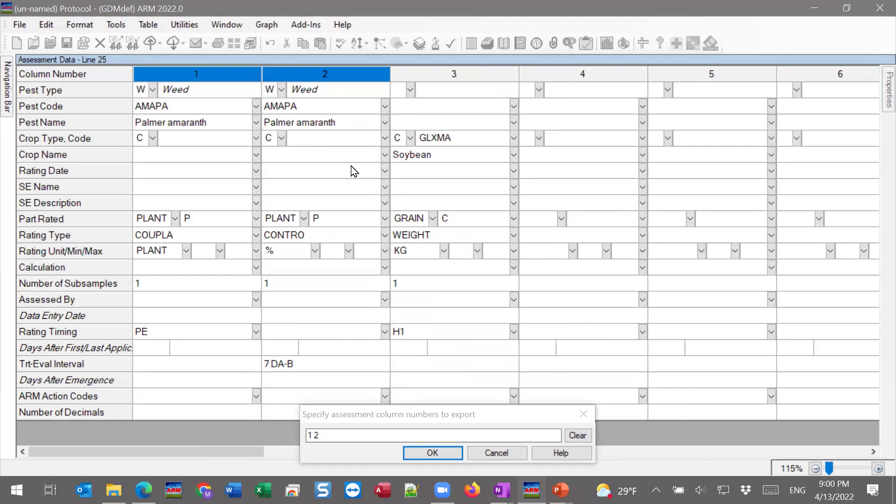
left_click(320, 73, "ctrl")
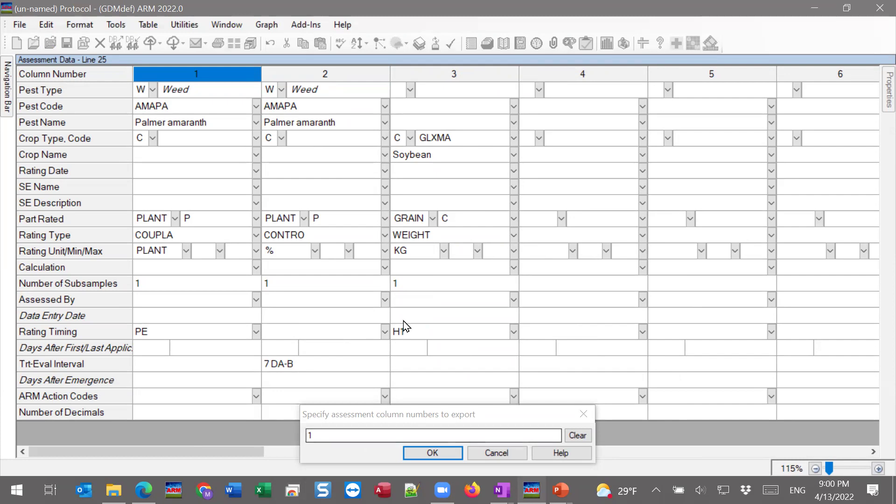
left_click(297, 79)
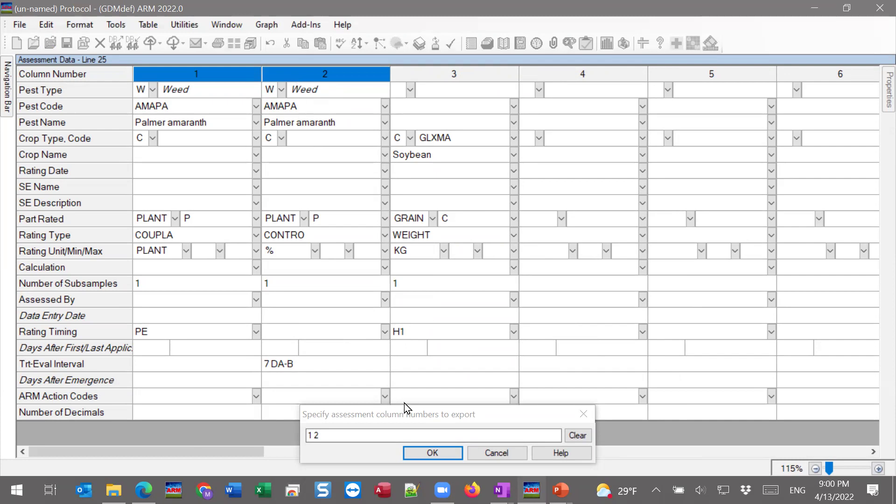
left_click(452, 453)
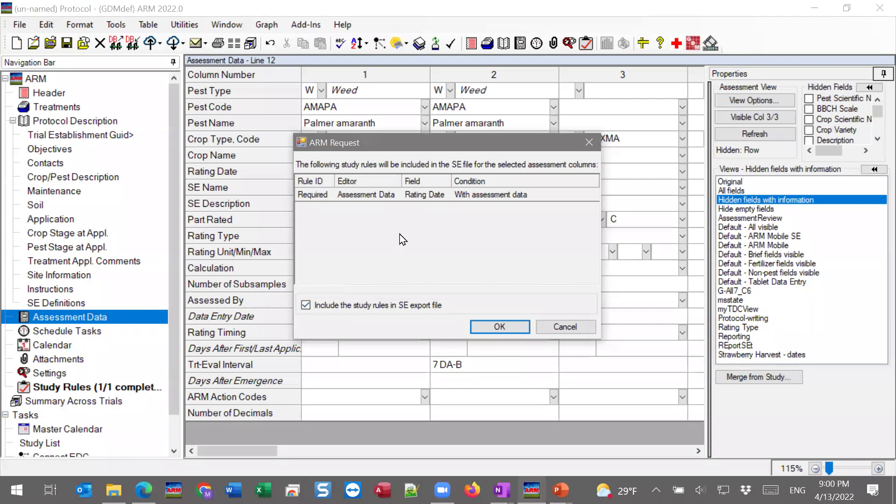
left_click(490, 327)
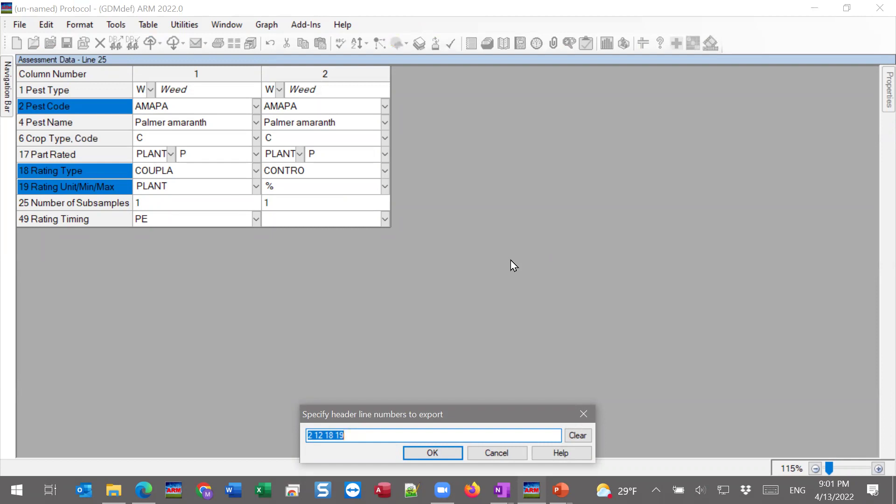
Replace the default header lines to export with Part Rated, Rating Type, Rating Unit/Min/Max, Number of Subsamples and Pest Type (17-19, 25, 1).
left_click(576, 436)
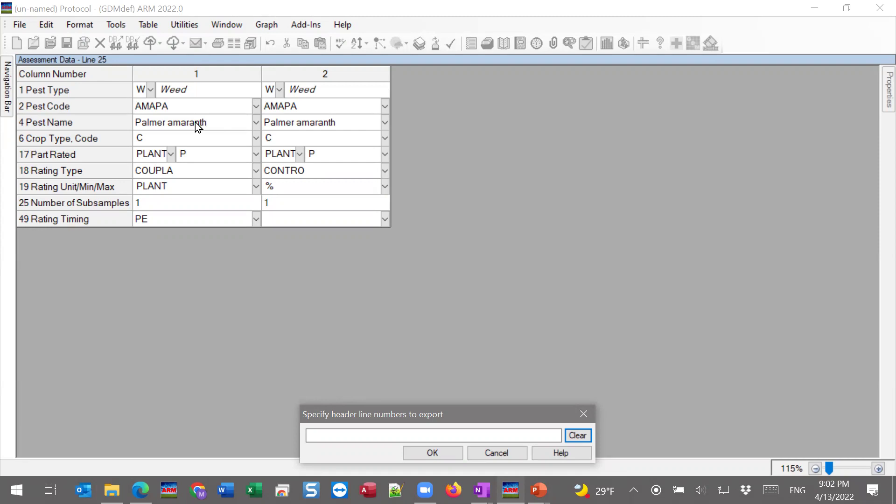
left_click(79, 158)
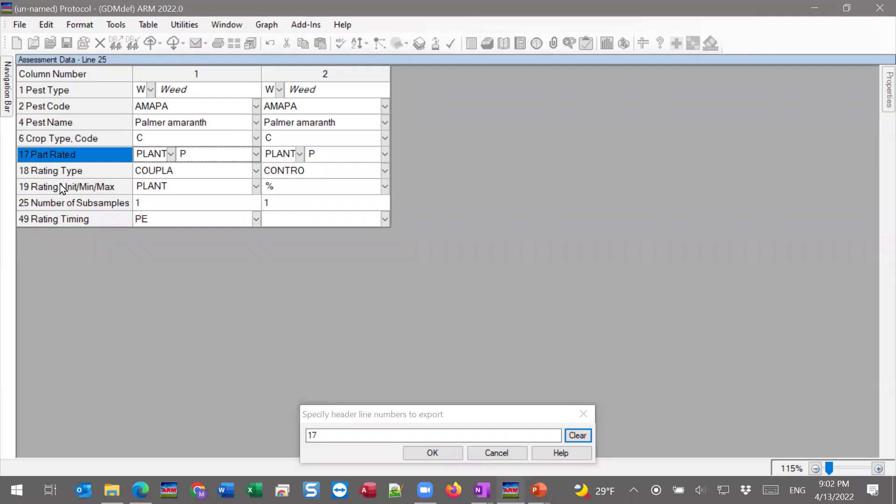
left_click(61, 176, "shift")
left_click(61, 190, "shift")
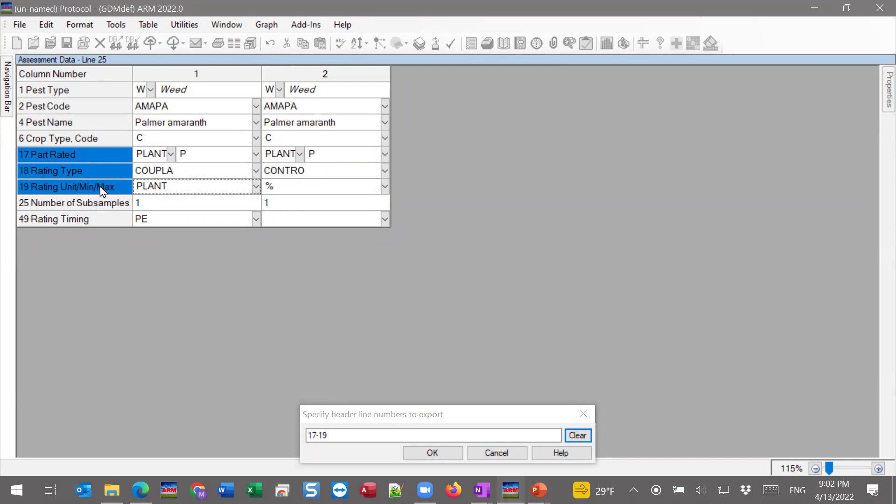
left_click(99, 206, "ctrl")
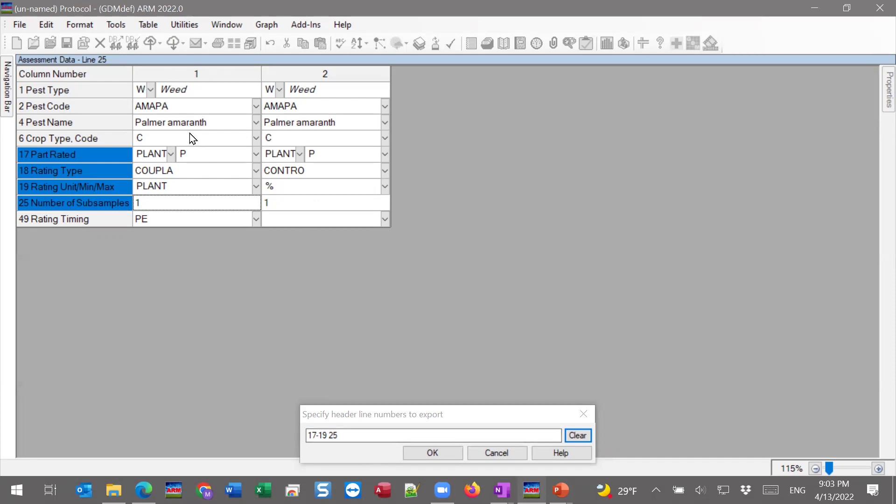
left_click(62, 96)
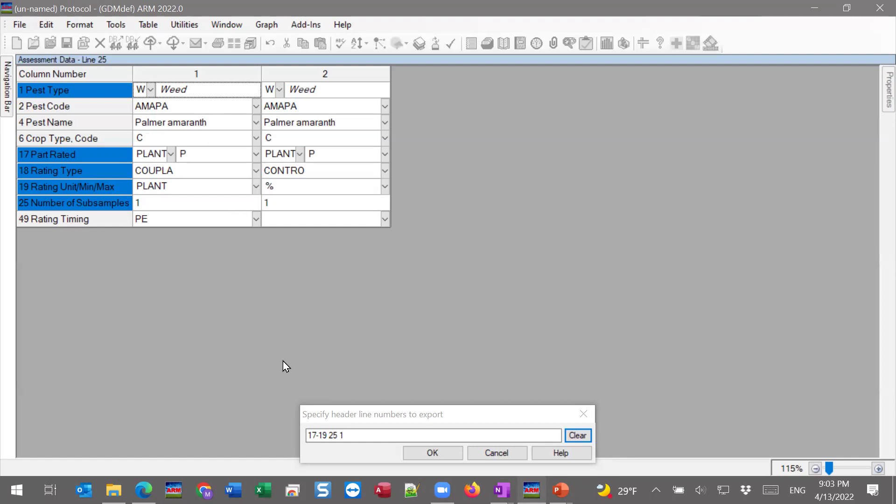
left_click(432, 453)
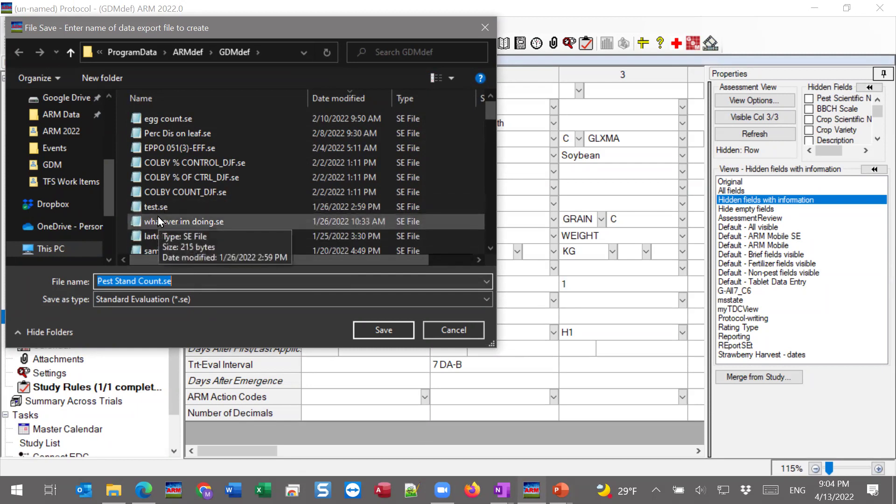
Save the data export file as Weed evals.se in the GDMdef folder.
left_click(189, 282)
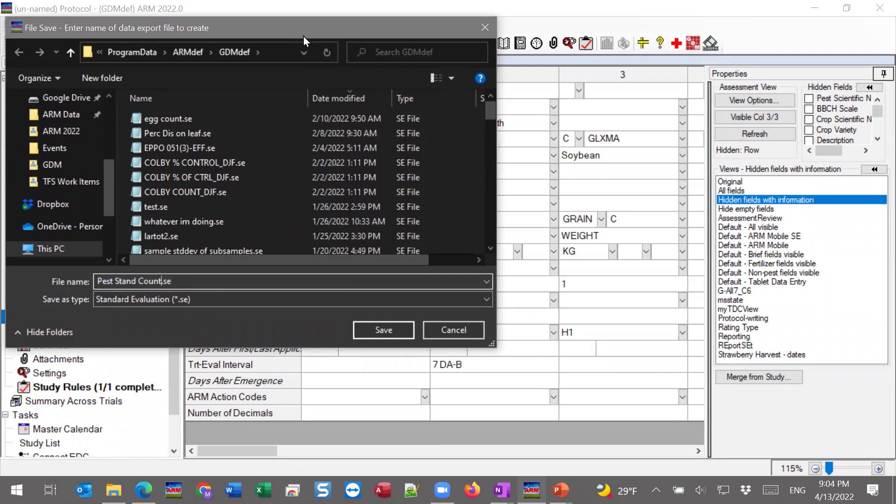
left_click_drag(303, 36, 683, 69)
left_click_drag(542, 314, 413, 318)
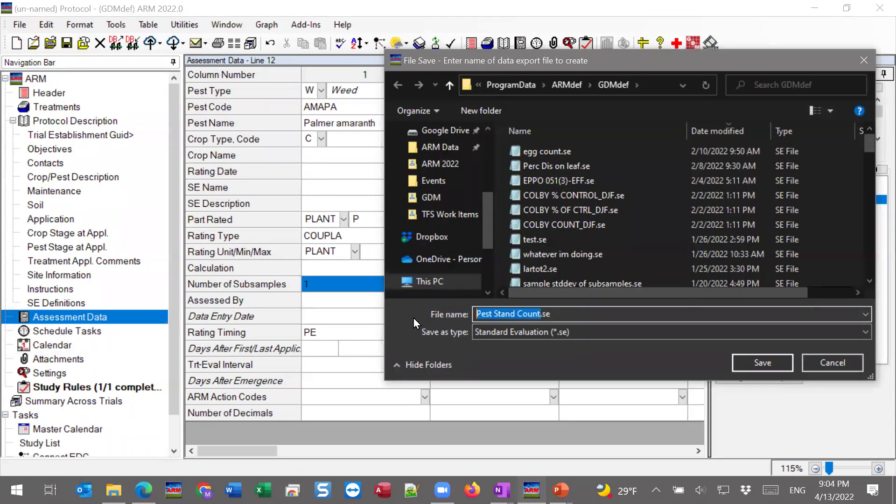
type("Weed ")
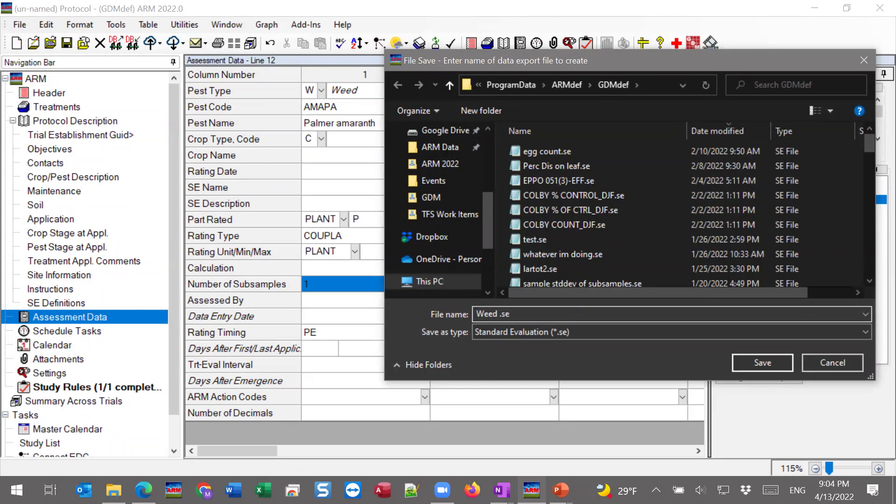
type("evals")
left_click_drag(618, 56, 601, 40)
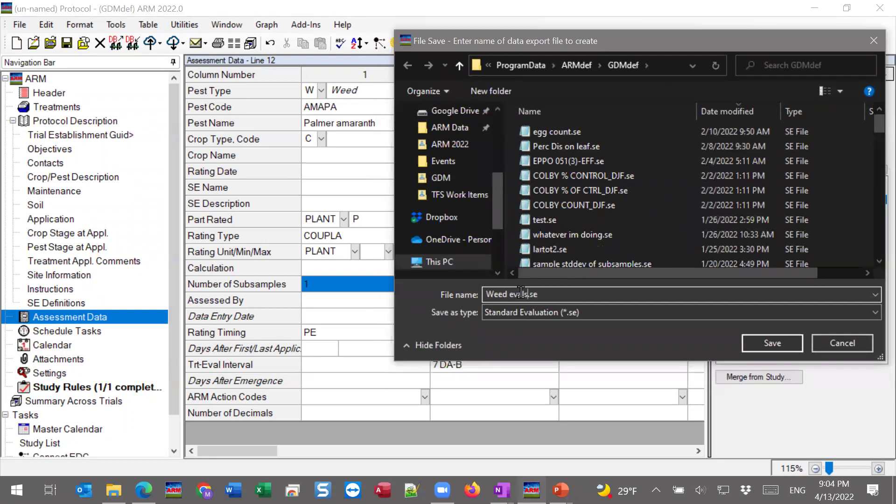
left_click(789, 343)
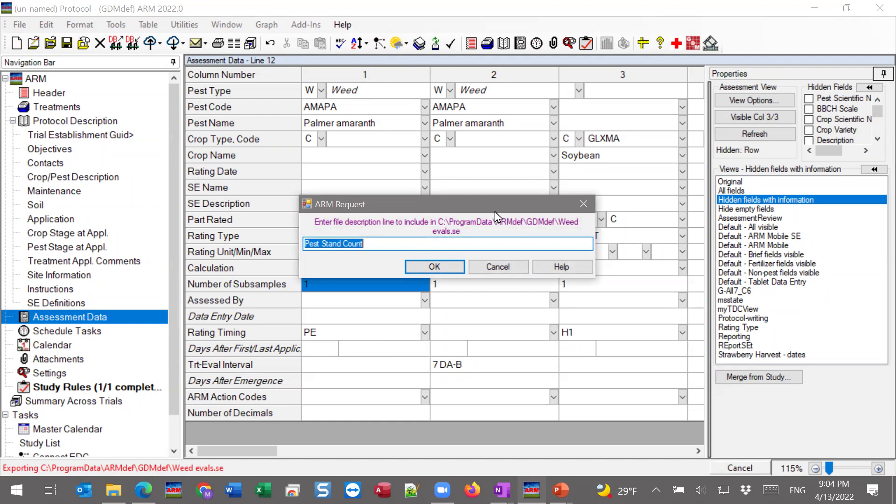
Set the export file description to "Weed Stand Count plus Control rating", complete the export, and dismiss the export report.
left_click_drag(494, 206, 678, 284)
double_click(494, 322)
key("BackSpace")
type("Weed Stand")
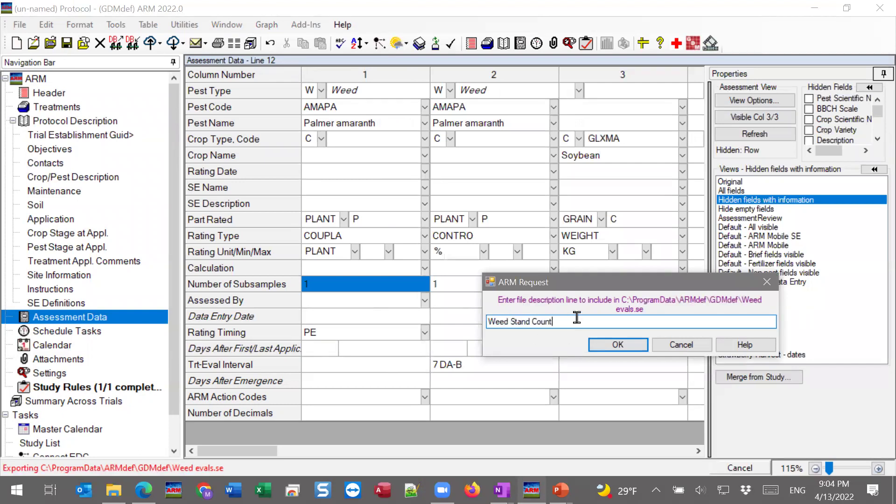
type(" Count plus Control rating")
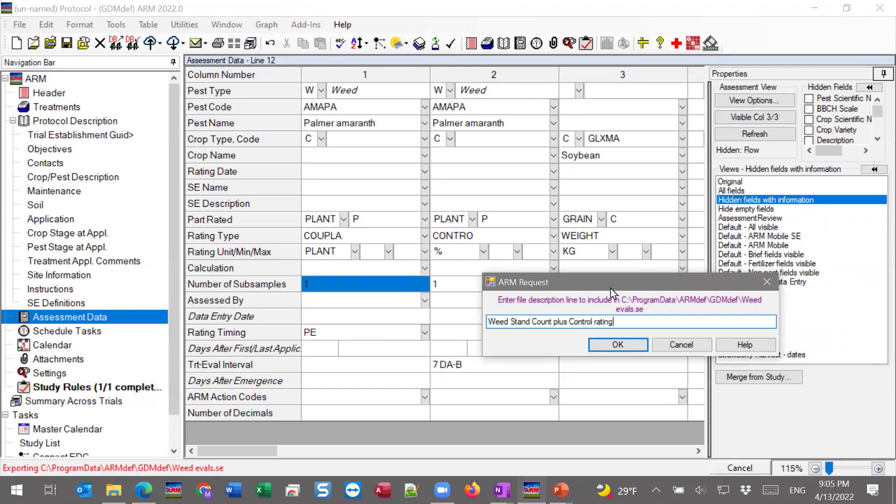
left_click_drag(621, 284, 619, 229)
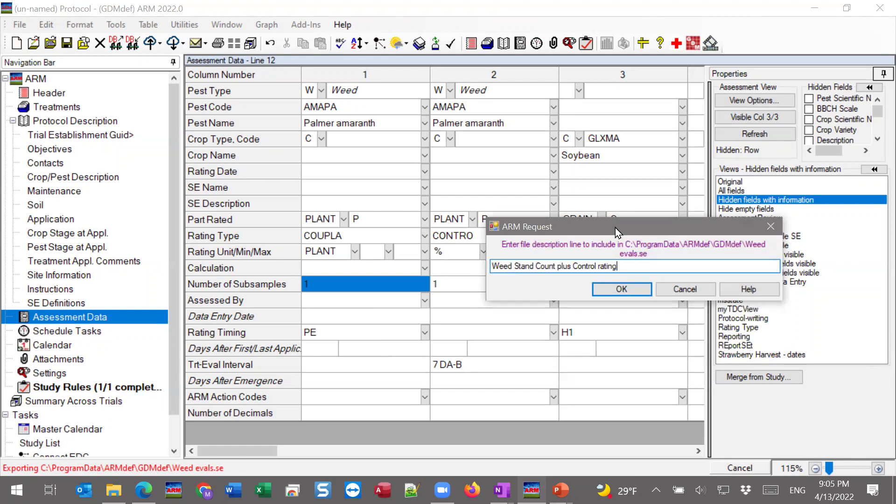
left_click(630, 290)
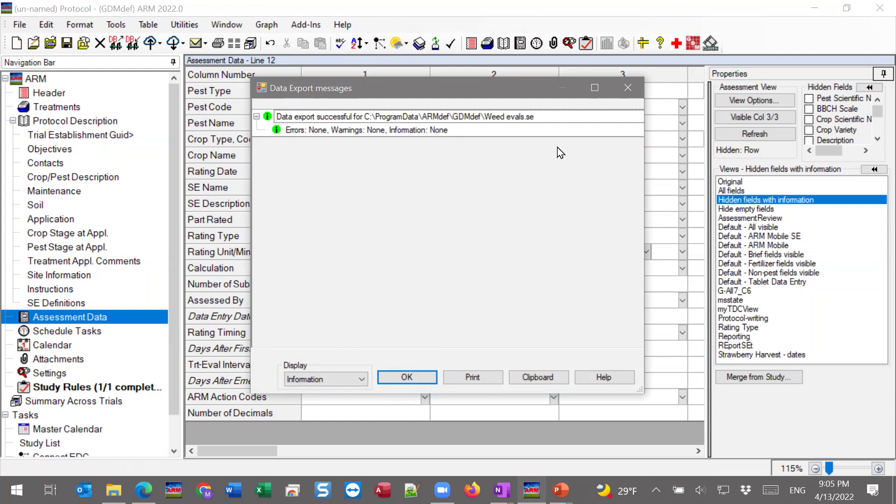
left_click(413, 378)
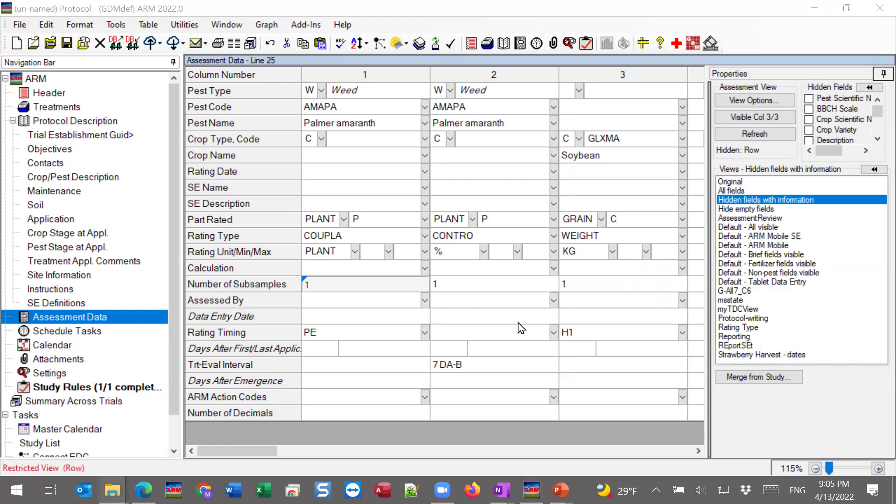
Insert the standard evaluation Weed evals.se from file, starting at assessment data column 4.
left_click(478, 282)
left_click(470, 283)
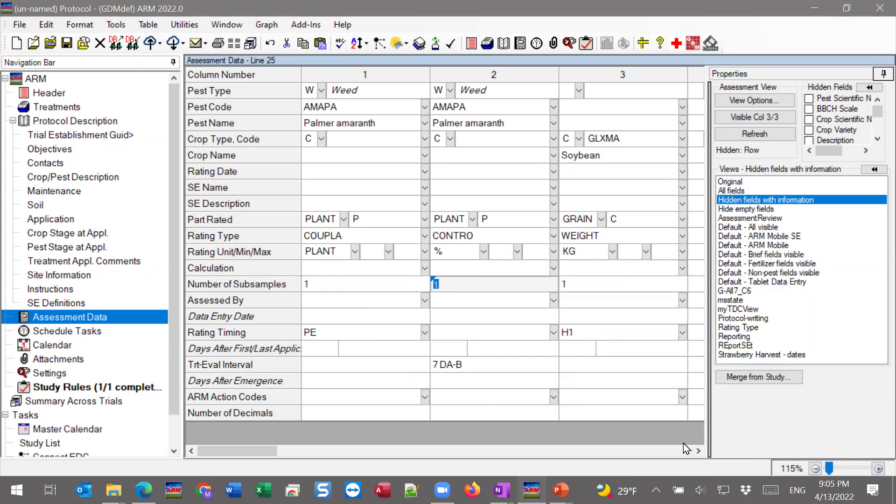
left_click(700, 451)
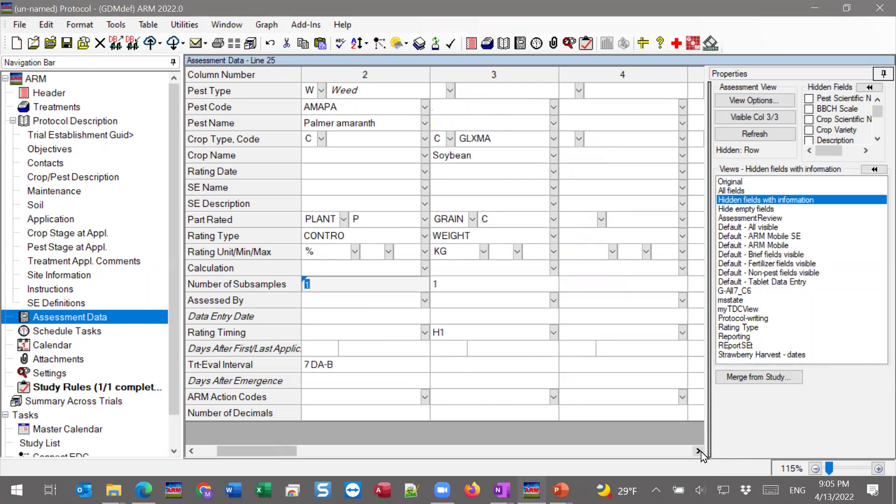
left_click(700, 451)
left_click(445, 237)
right_click(446, 237)
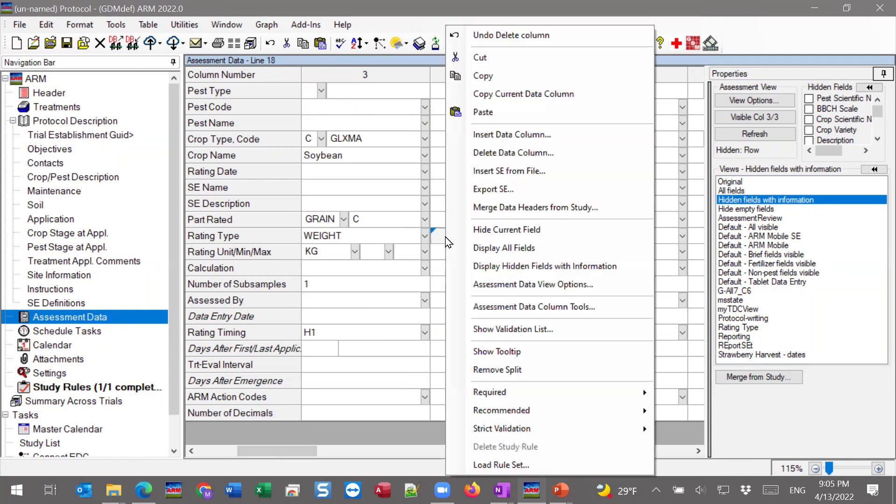
left_click(533, 172)
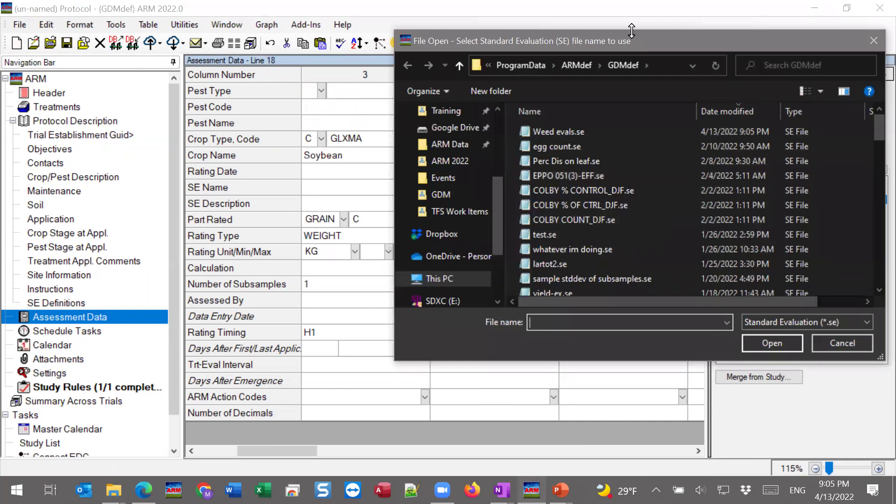
left_click_drag(648, 41, 671, 55)
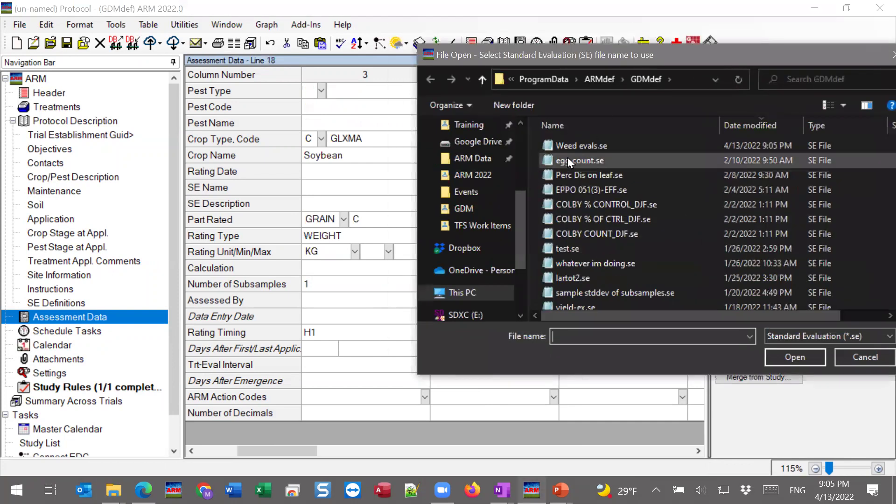
left_click(564, 146)
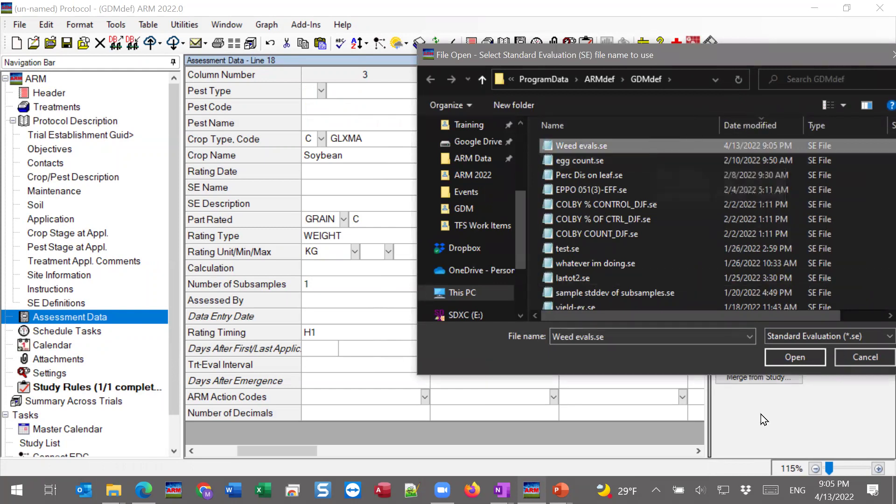
left_click(808, 361)
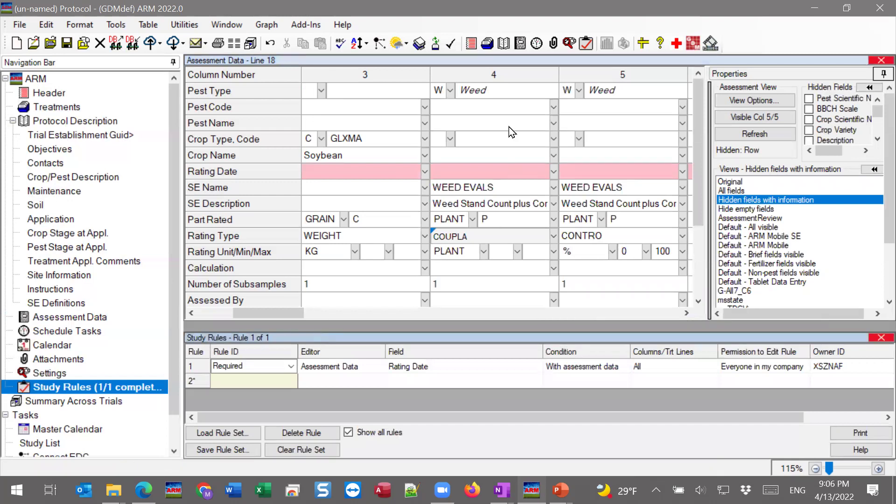
Check the Pest Code and Pest Name fields of column 4, and show the GDMdef folder's full path in File Explorer.
left_click(463, 106)
left_click(461, 125)
left_click(466, 110)
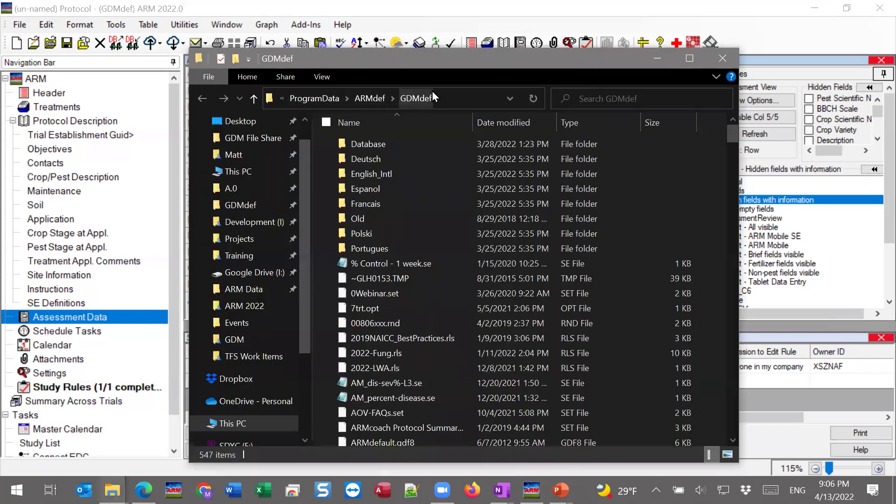
left_click(433, 96)
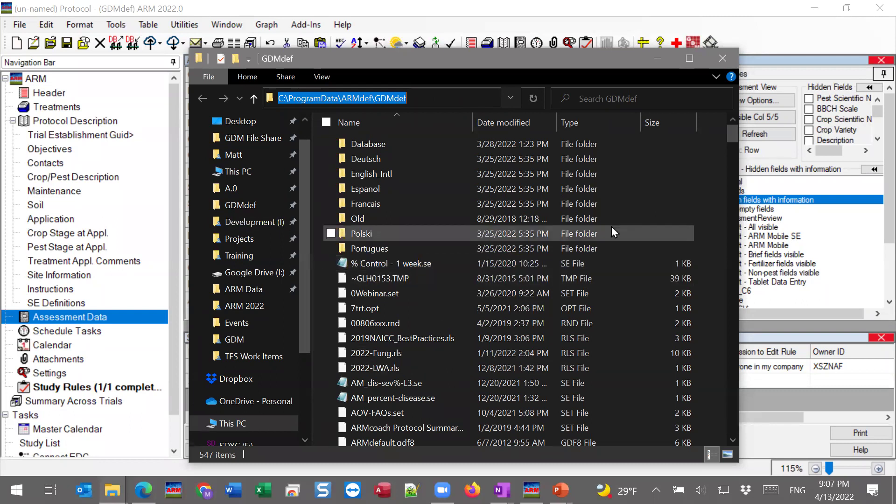
left_click(658, 59)
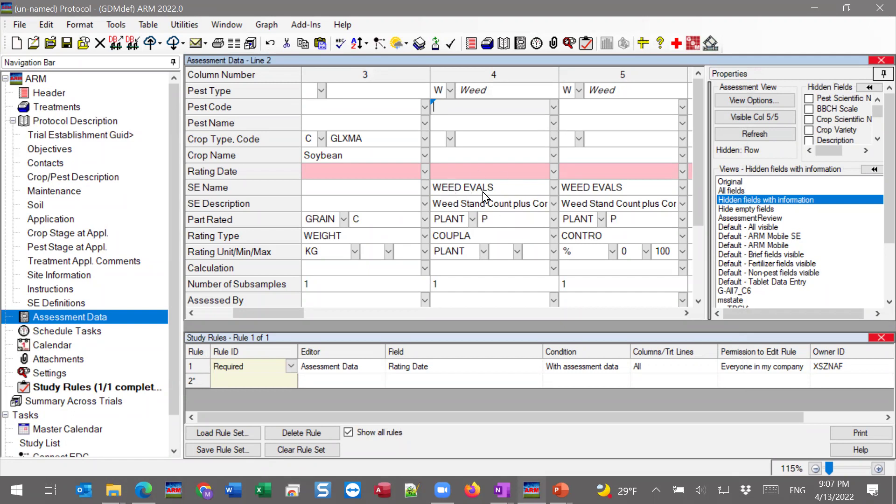
Open the study's attachments and slightly widen the Name column to view the attached SE file.
left_click(47, 360)
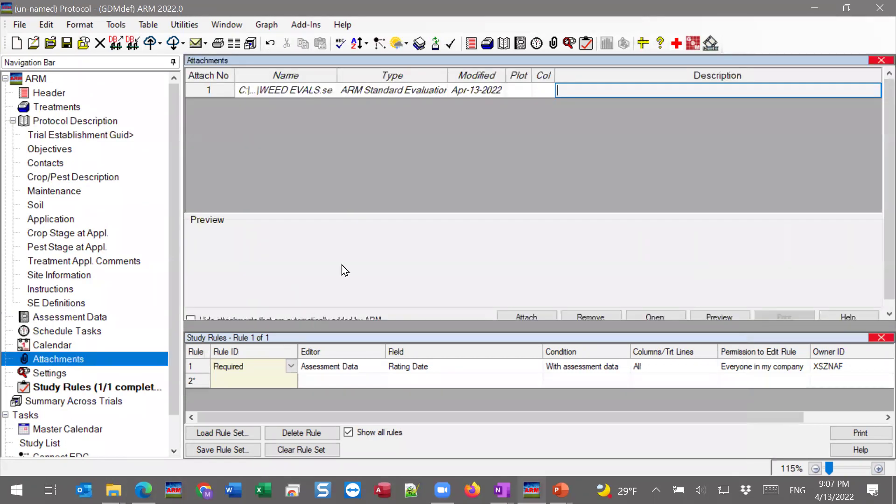
left_click(338, 75)
left_click_drag(337, 76, 342, 75)
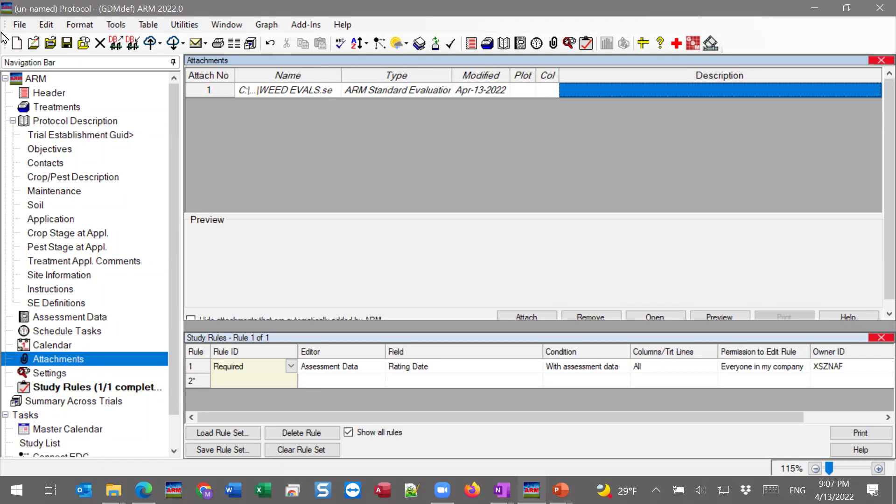
View the options for sending the study to an external sponsor or cooperator or an in-house researcher, without choosing one.
left_click(20, 25)
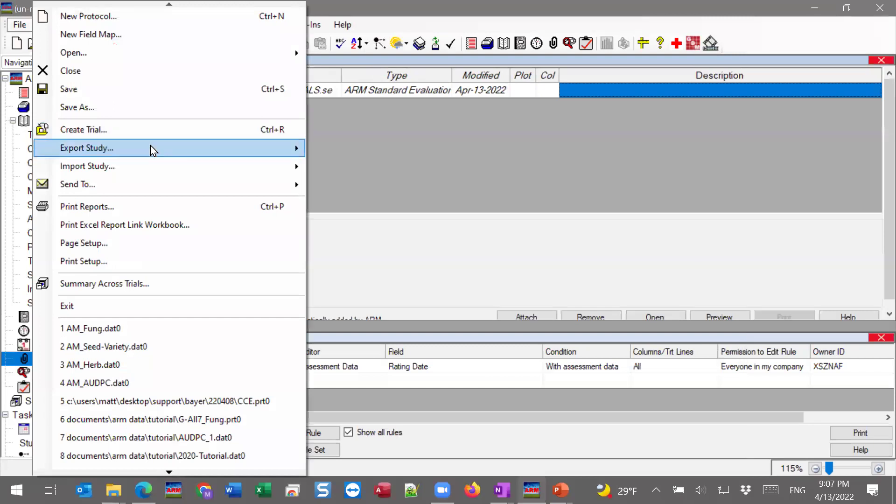
mouse_move(173, 181)
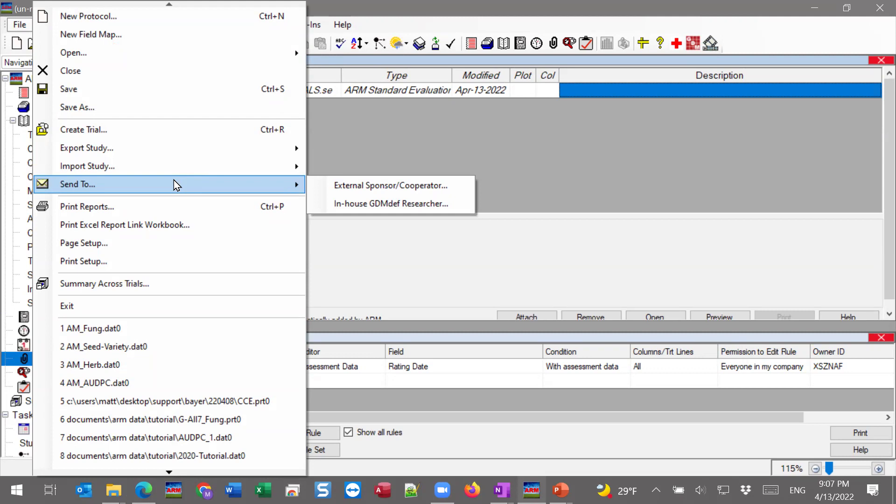
left_click(440, 141)
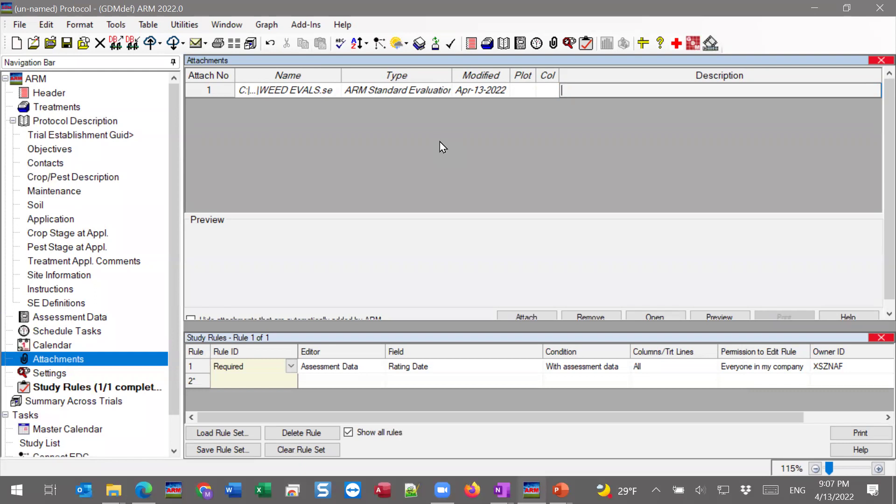
Highlight the whole file name of the attached WEED EVALS.se in the attachments list.
left_click(330, 90)
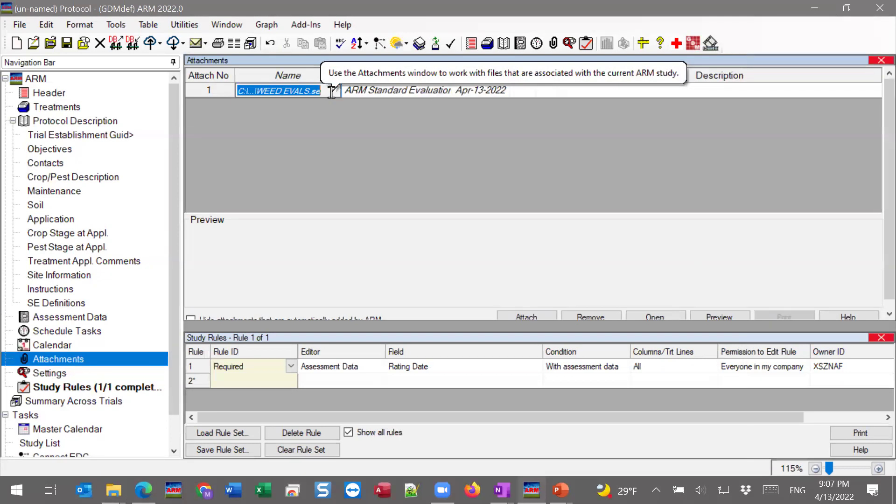
left_click(332, 92)
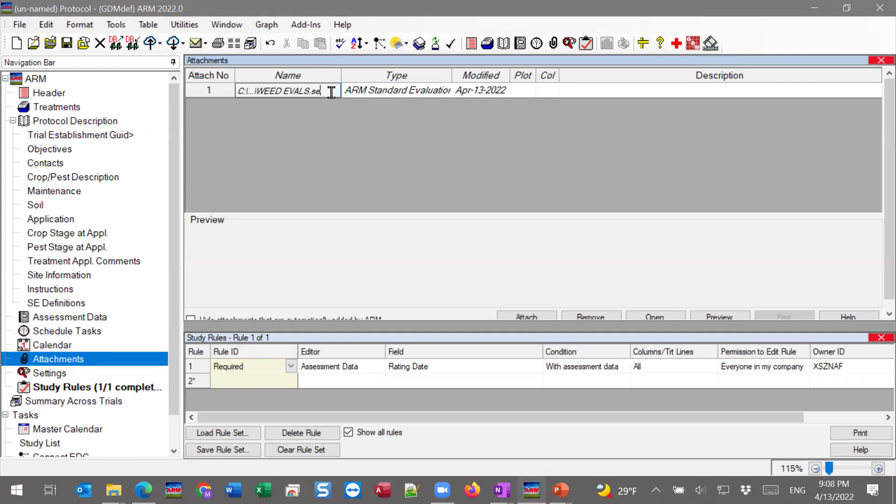
key("ctrl+a")
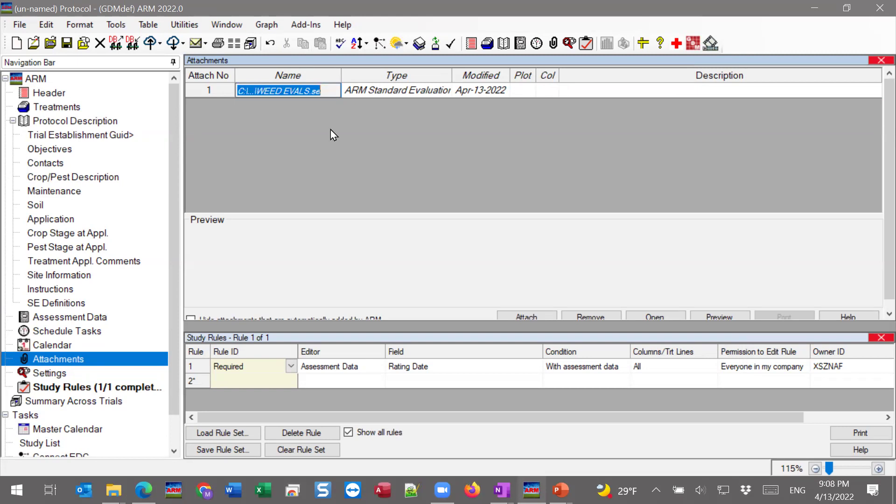
Return to the assessment data, and locate Weed evals.se in the GDMdef folder in File Explorer before minimizing it.
left_click(45, 319)
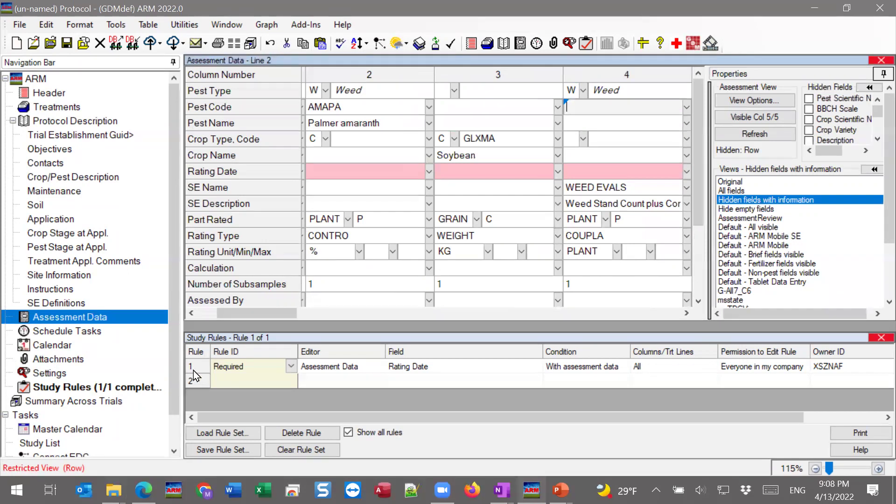
mouse_move(112, 490)
left_click(193, 413)
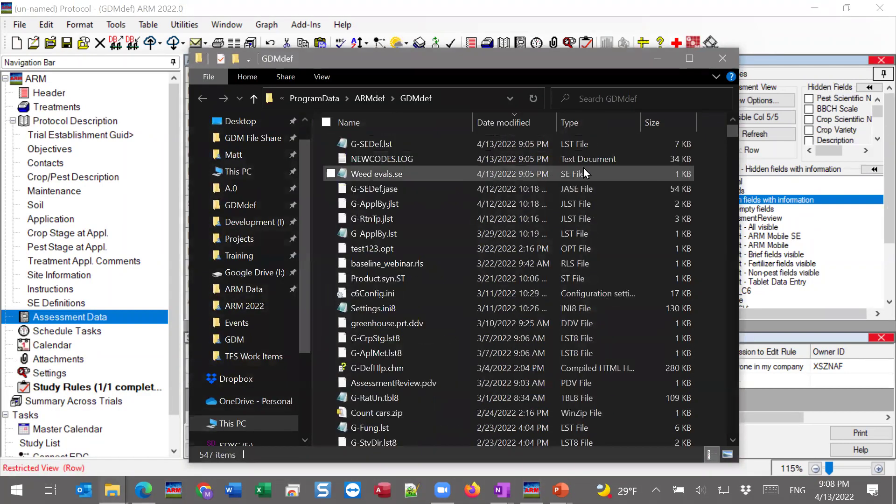
left_click(677, 144)
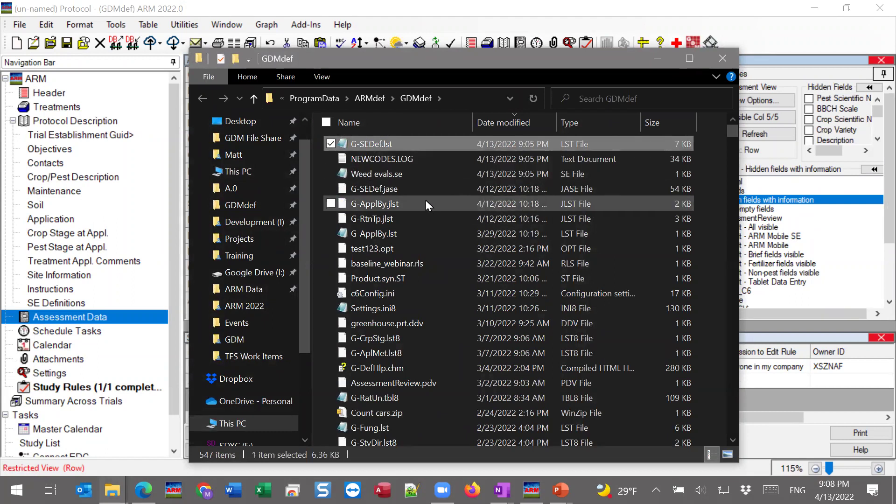
left_click(407, 171)
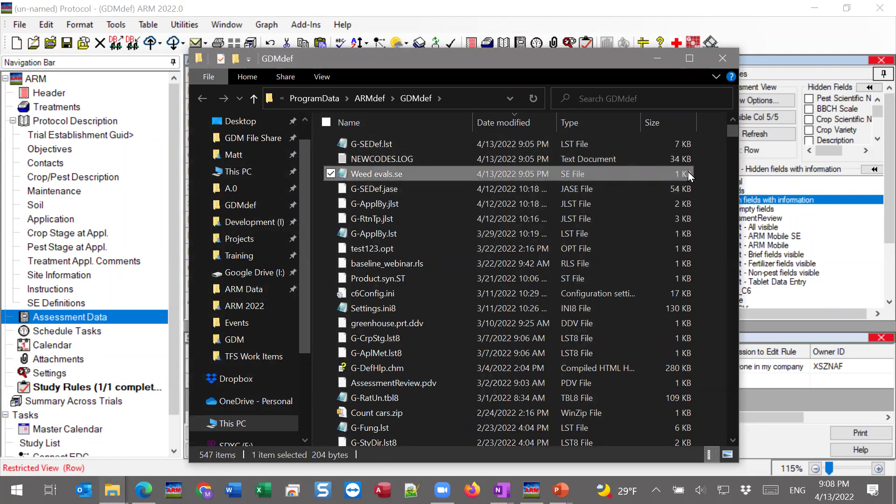
left_click(657, 58)
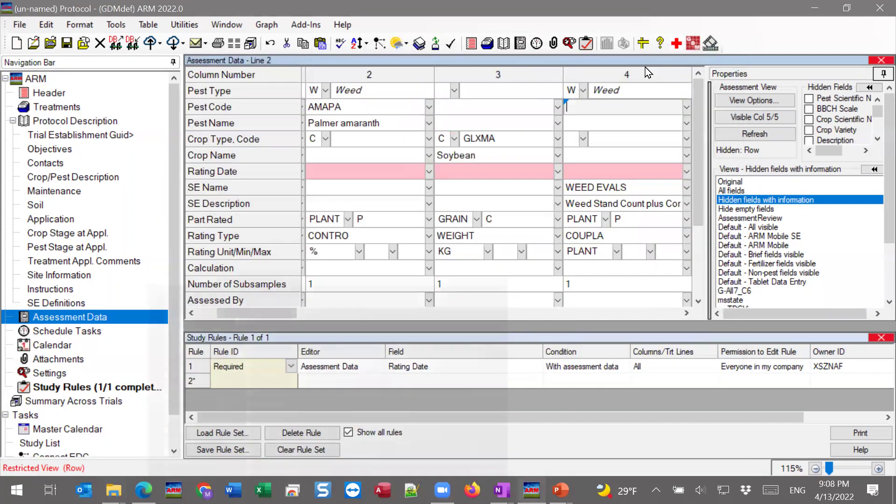
Examine the Part Rated and Rating Type headers of the inserted WEED EVALS columns 4 and 5.
left_click(686, 313)
left_click(686, 313)
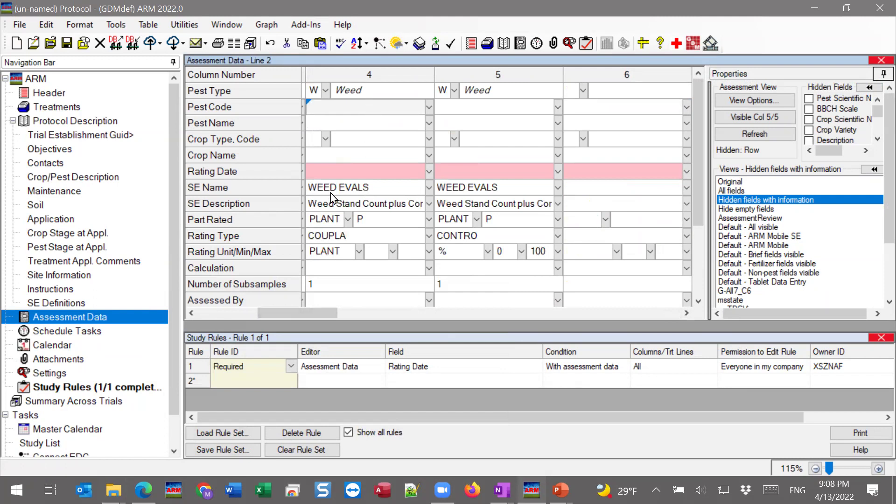
left_click(329, 221)
left_click(440, 232)
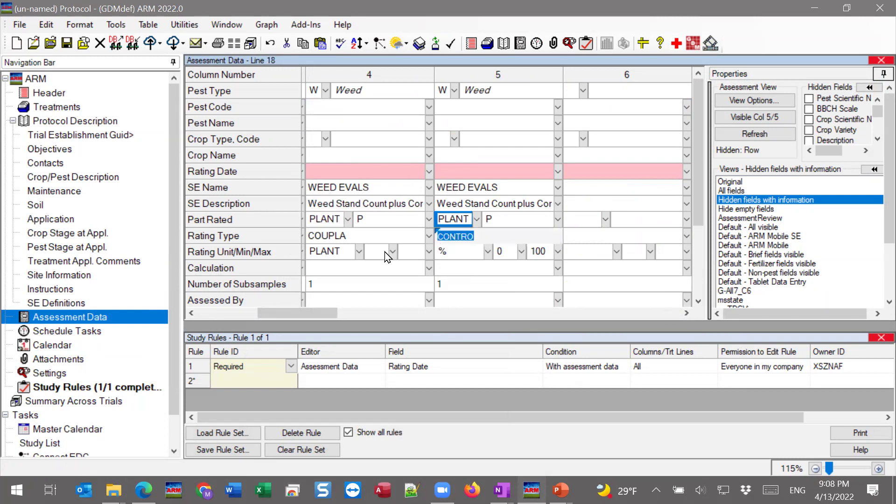
Examine the SE Name and SE Description entries in columns 4 and 5 of the assessment data.
left_click(364, 75)
left_click(487, 74)
left_click(397, 75)
left_click(479, 75)
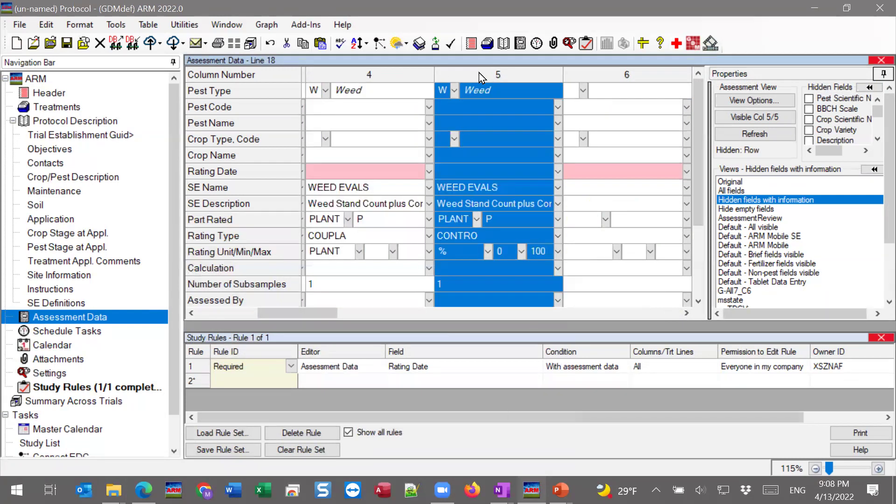
left_click(319, 188)
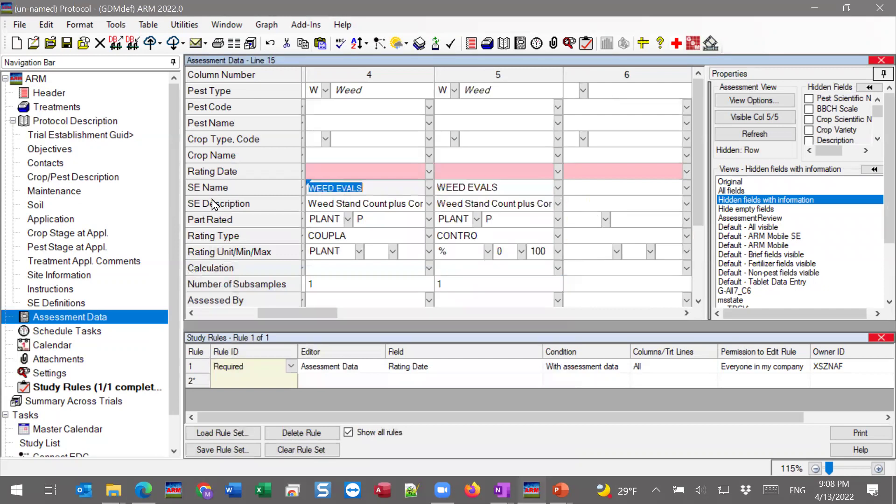
left_click_drag(321, 188, 375, 201)
left_click(352, 209)
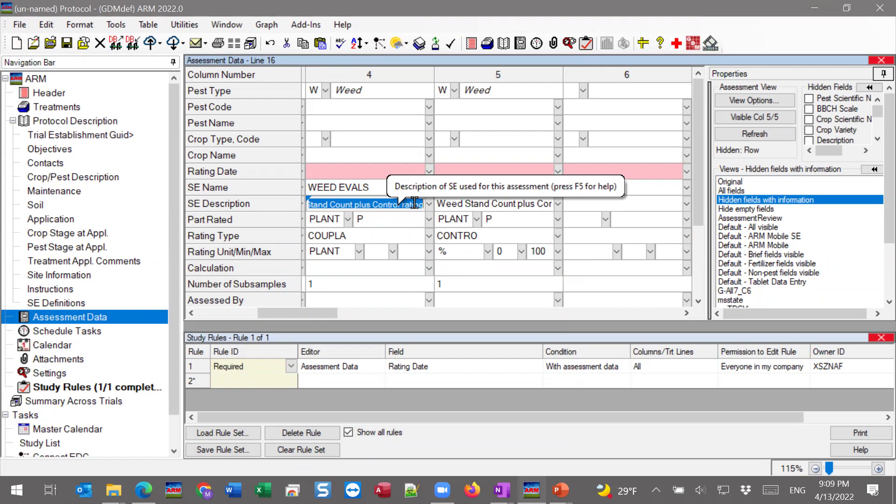
left_click(341, 189)
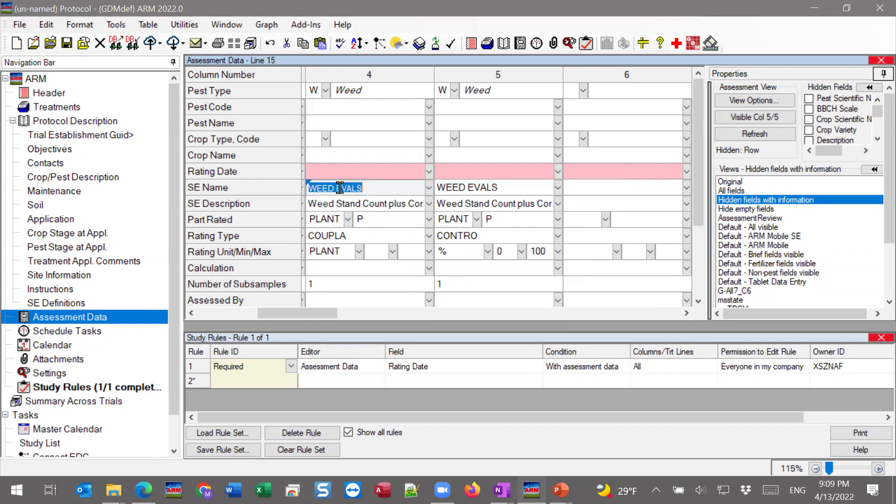
left_click(352, 210)
left_click(480, 207)
left_click(383, 208)
left_click(474, 207)
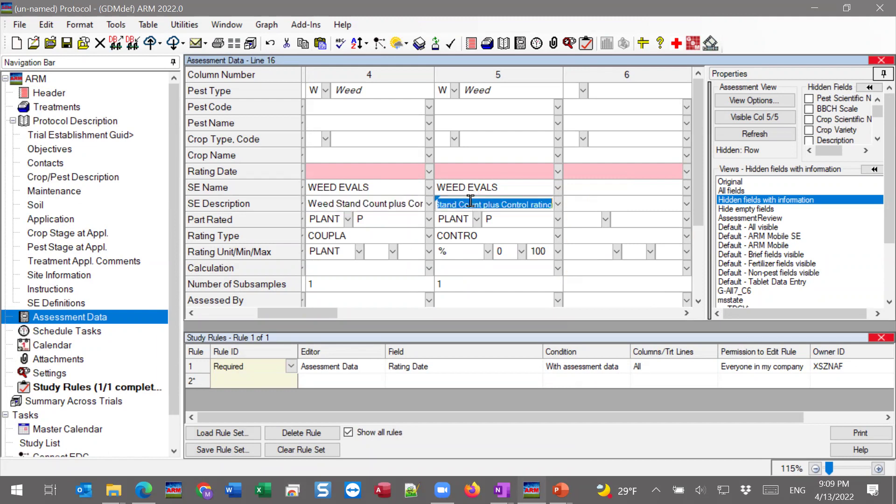
left_click(355, 187)
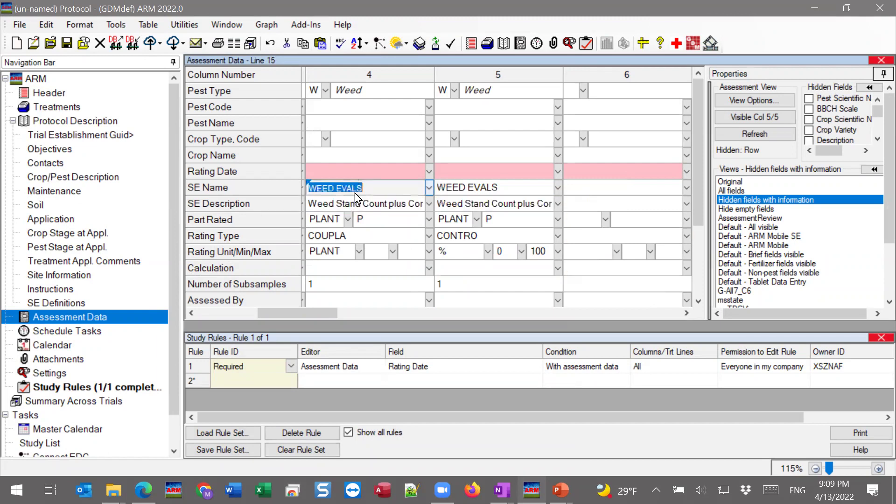
left_click(382, 204)
left_click(512, 205)
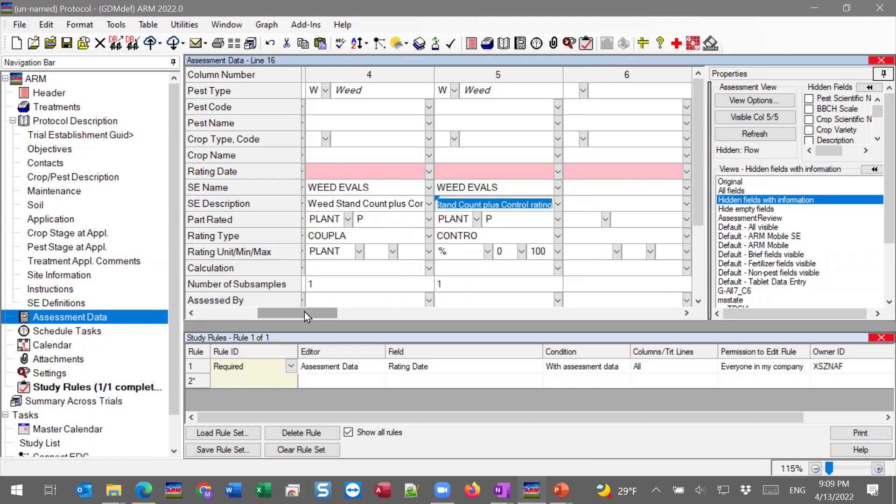
Check the SE Name and SE Description fields of column 1, opening the SE selection list and closing it without choosing one.
left_click_drag(304, 312, 230, 316)
left_click(342, 188)
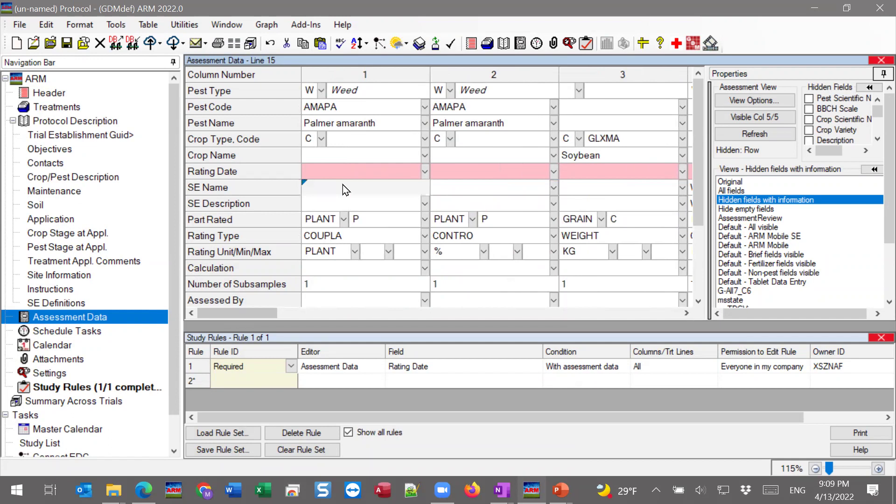
double_click(345, 190)
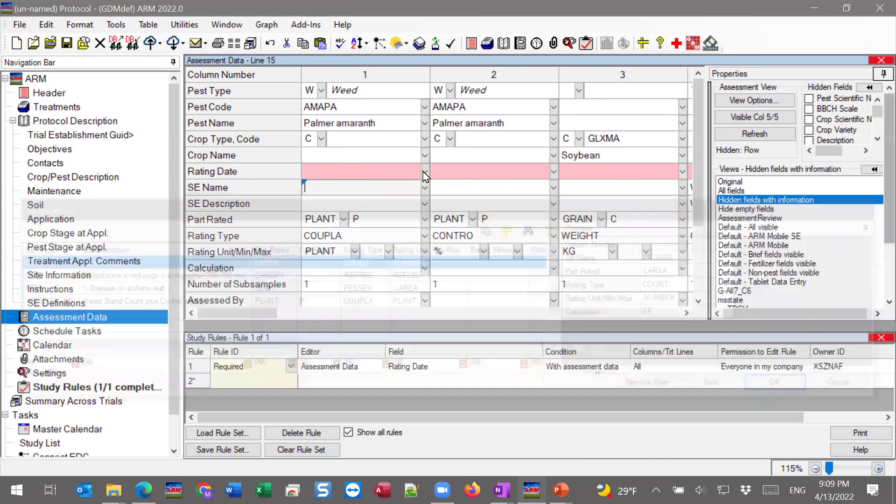
left_click(876, 206)
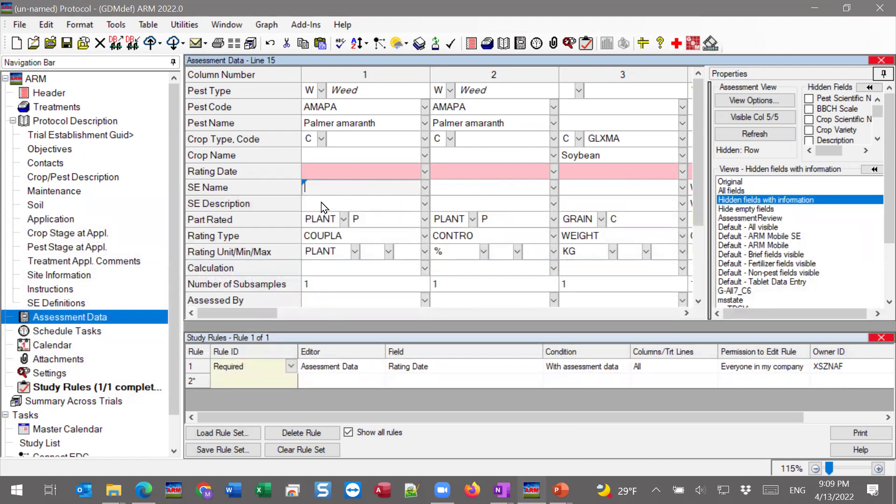
left_click(354, 206)
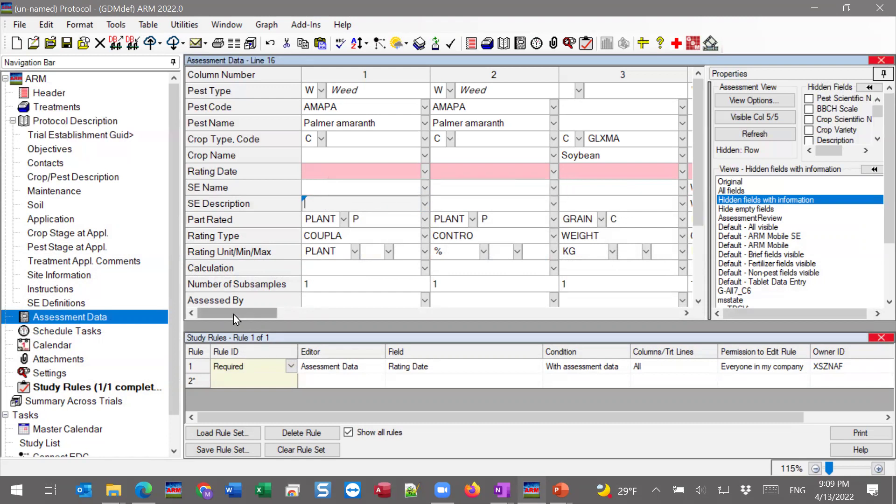
Review the SE Description, Rating Date, Part Rated and Rating Type headers of the WEED EVALS columns 4 and 5.
left_click_drag(231, 315, 270, 313)
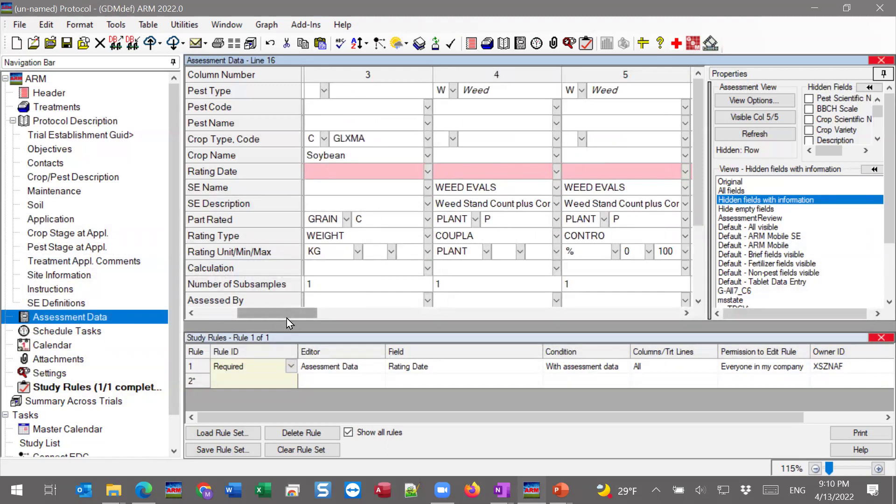
left_click_drag(288, 318, 299, 318)
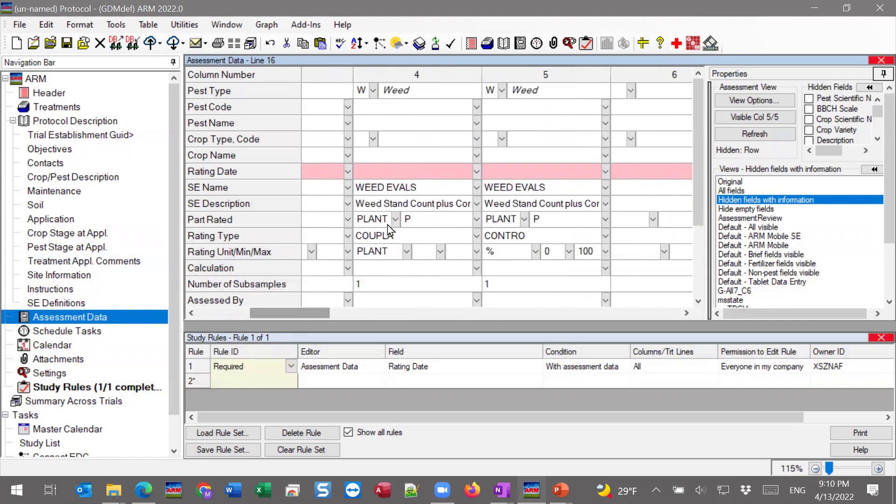
left_click(448, 198)
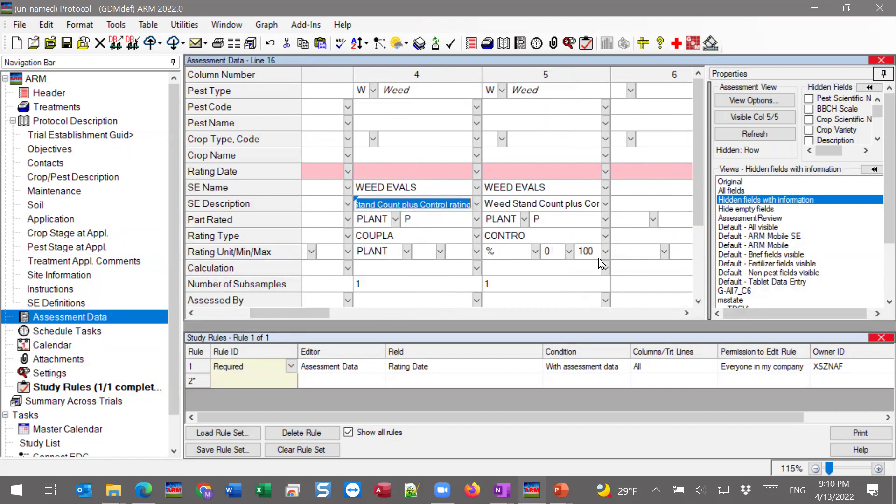
left_click(383, 172)
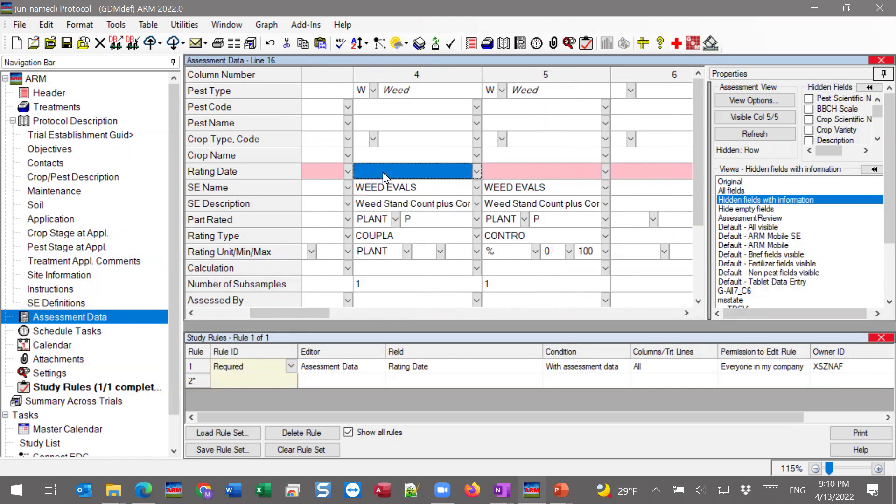
left_click(541, 173)
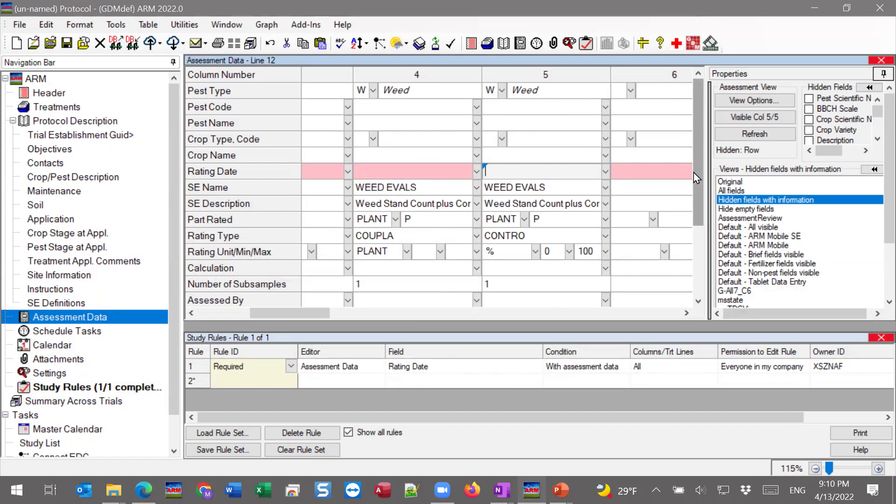
left_click(503, 220)
left_click(502, 235)
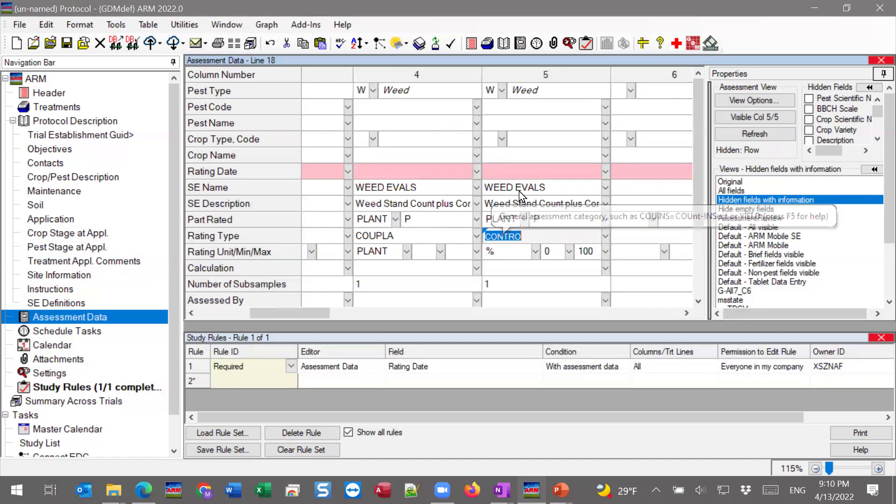
left_click(523, 167)
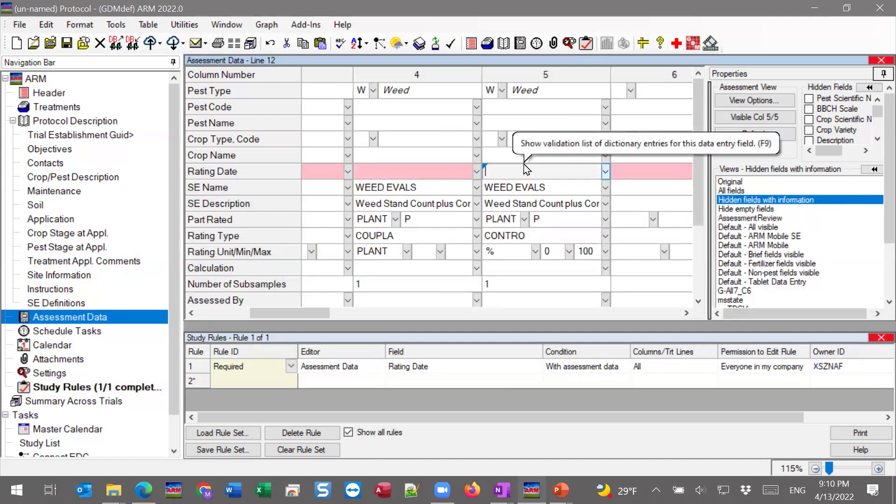
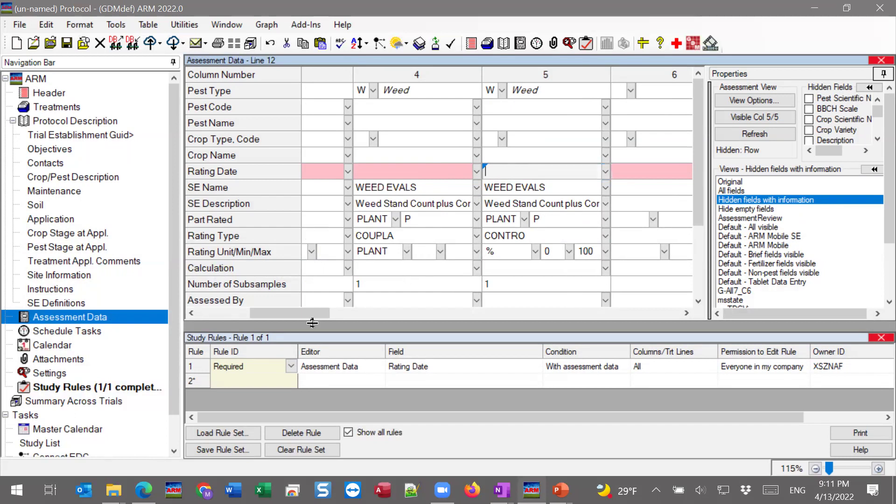
Close the Study Rules pane and check the SE Description of column 5.
left_click(880, 338)
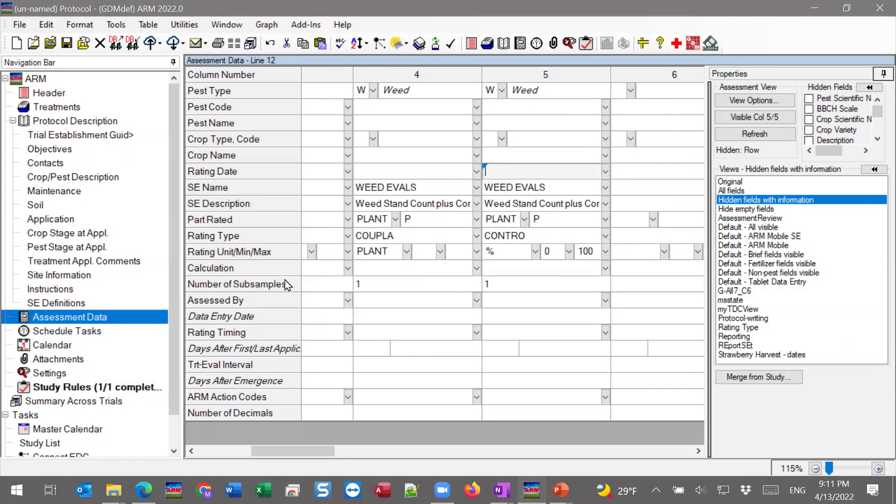
left_click(541, 208)
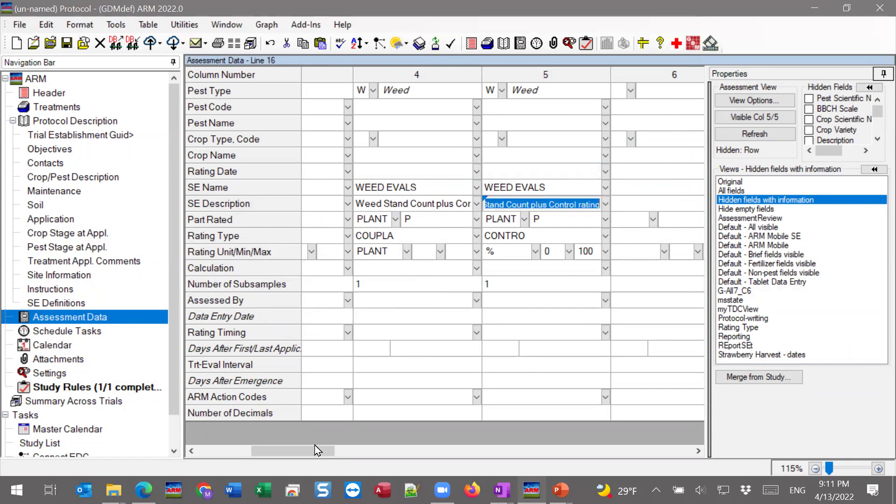
mouse_move(314, 452)
left_mouse_down()
mouse_move(296, 452)
mouse_move(311, 452)
left_mouse_up()
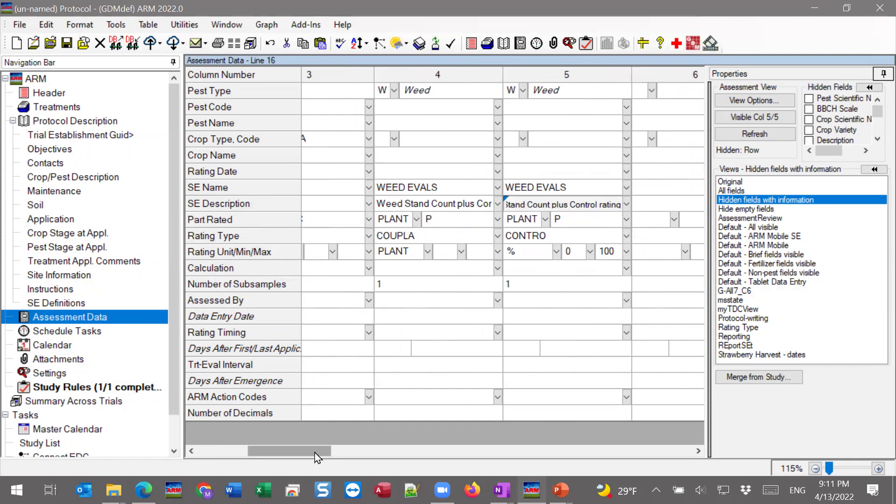
Show the hidden Description field in the assessment column headers, starting from column 1.
left_click_drag(314, 452, 220, 453)
left_click(308, 203)
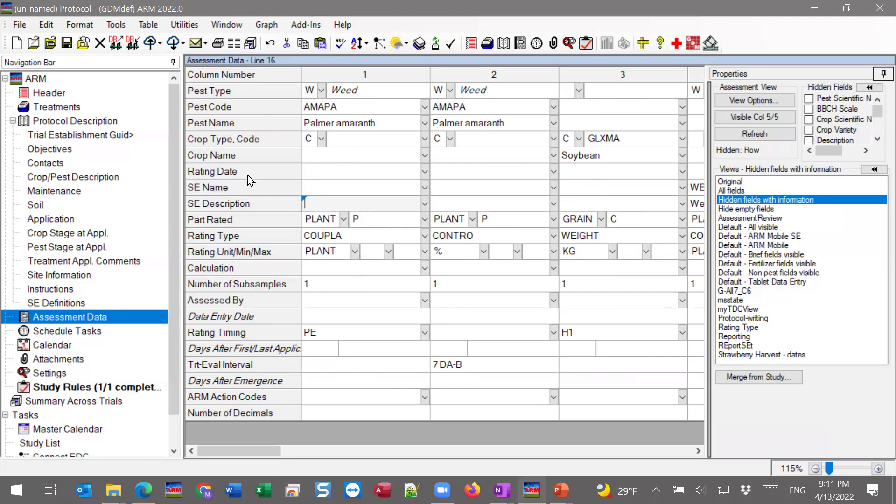
left_click(809, 139)
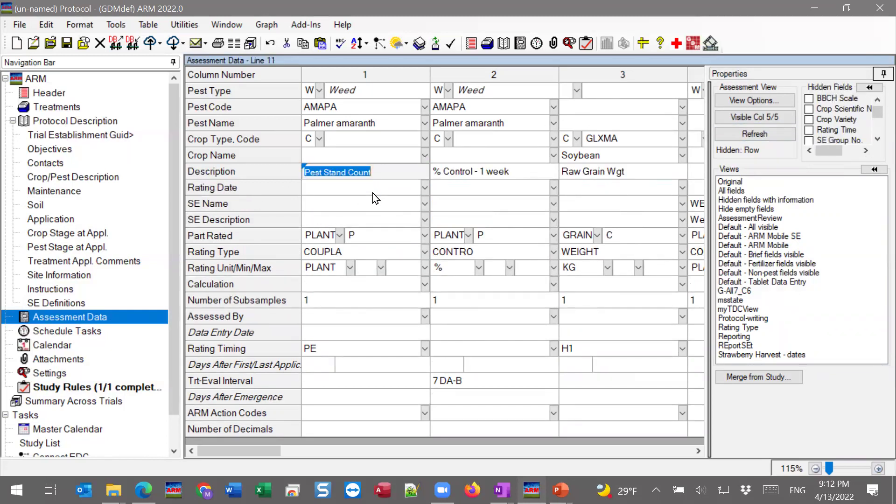
Examine the Description entries of assessment columns 1 to 3.
left_click(227, 173)
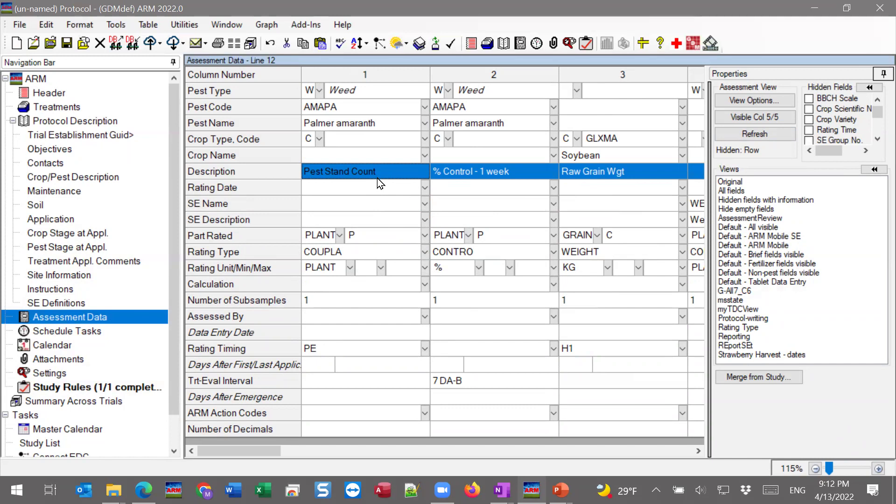
left_click(345, 191)
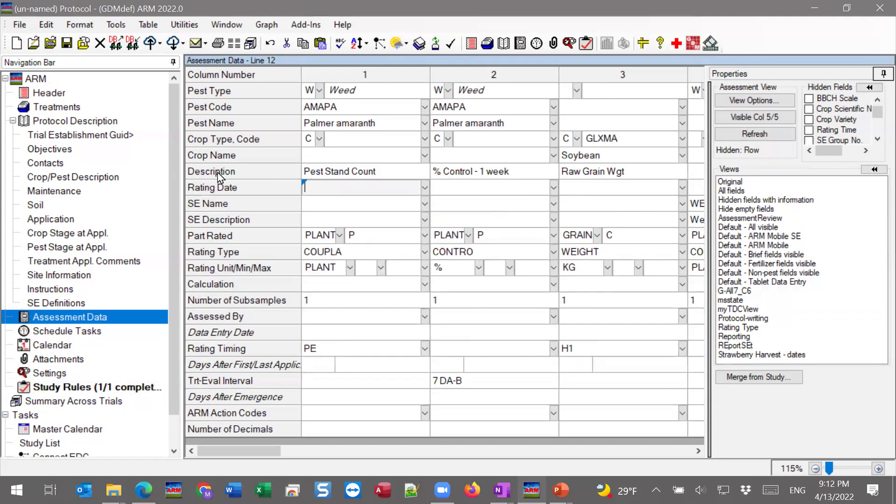
left_click(196, 175)
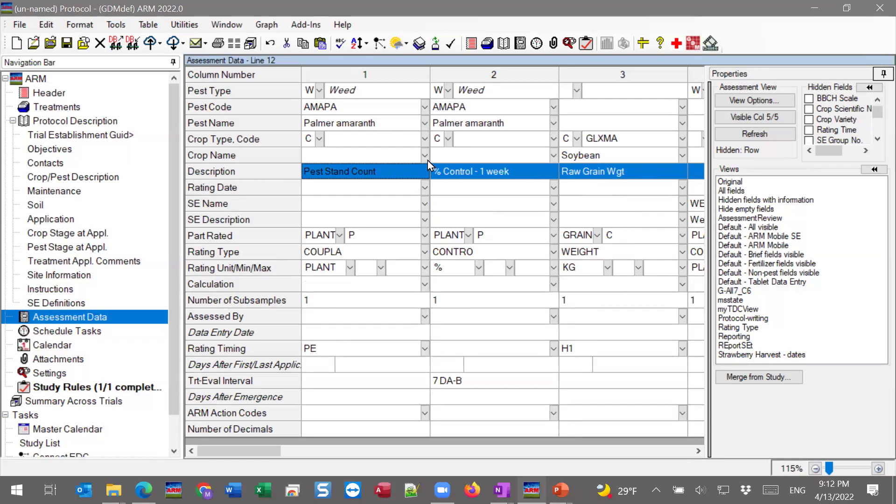
left_click(342, 177)
left_click(491, 169)
left_click(607, 171)
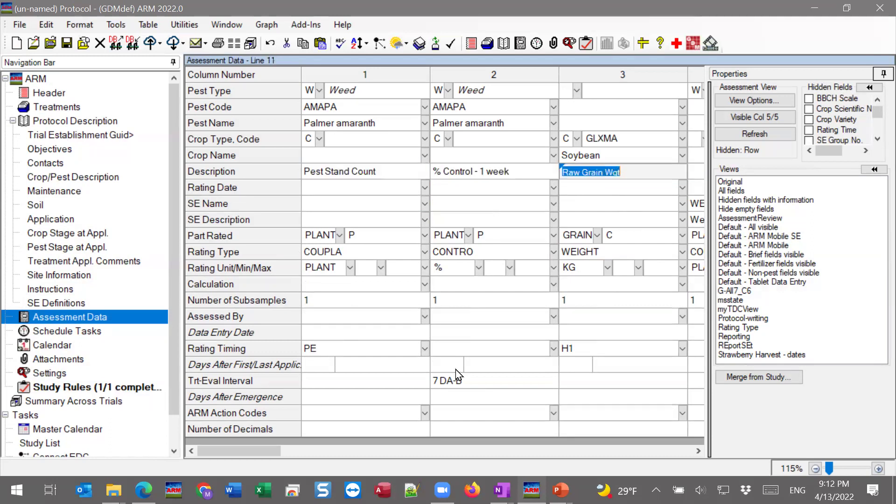
left_click_drag(263, 449, 239, 332)
left_click(403, 177)
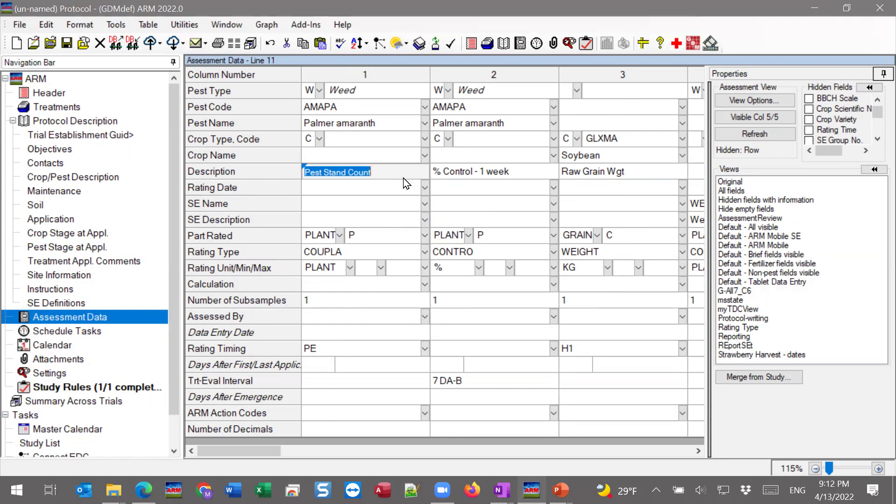
Compare the Description entries of columns 1 and 2 with their Part Rated, Rating Type and Rating Unit headers, and highlight the Description row.
left_click_drag(239, 239, 235, 276)
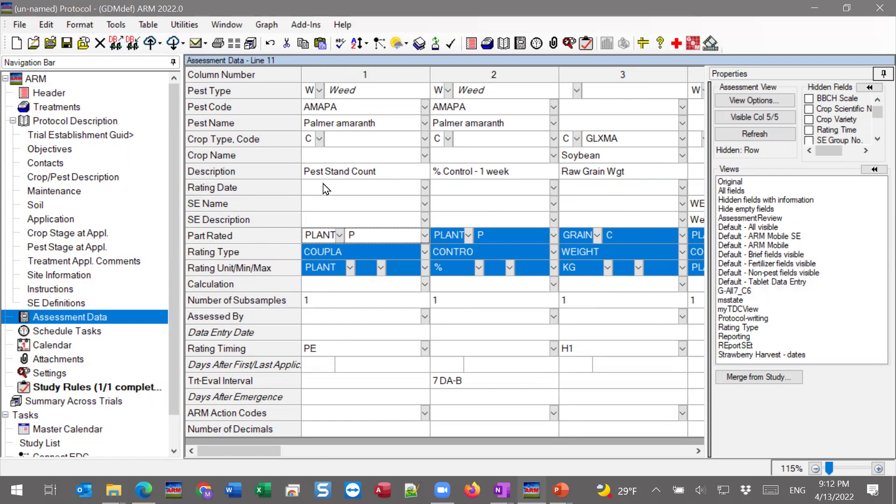
left_click(371, 177)
left_click(469, 177)
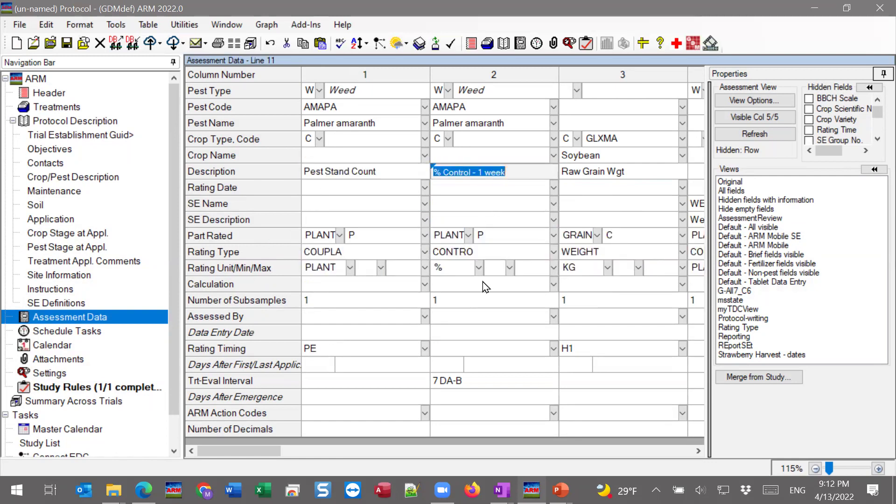
left_click_drag(451, 234, 447, 271)
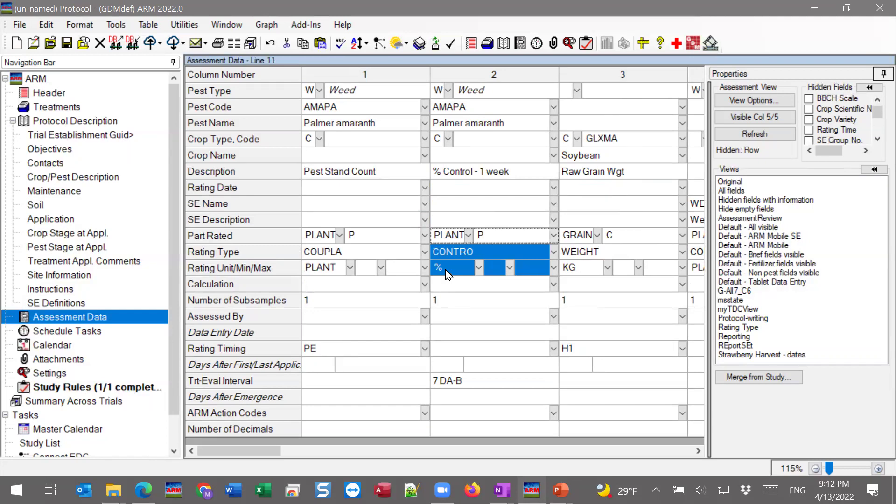
left_click_drag(310, 169, 516, 166)
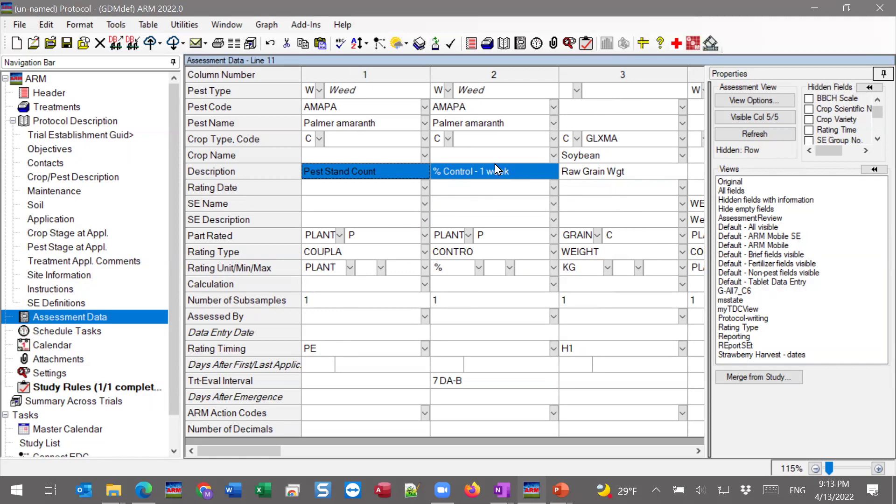
left_click(220, 176)
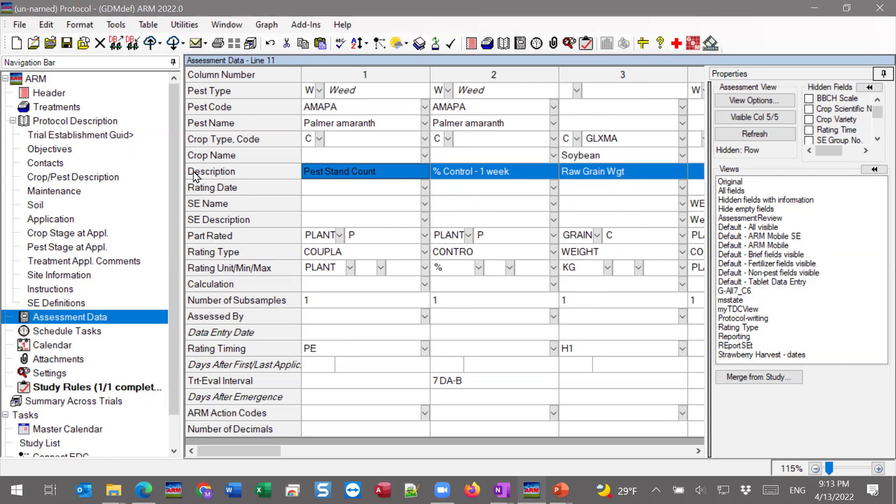
left_click_drag(220, 175, 210, 145)
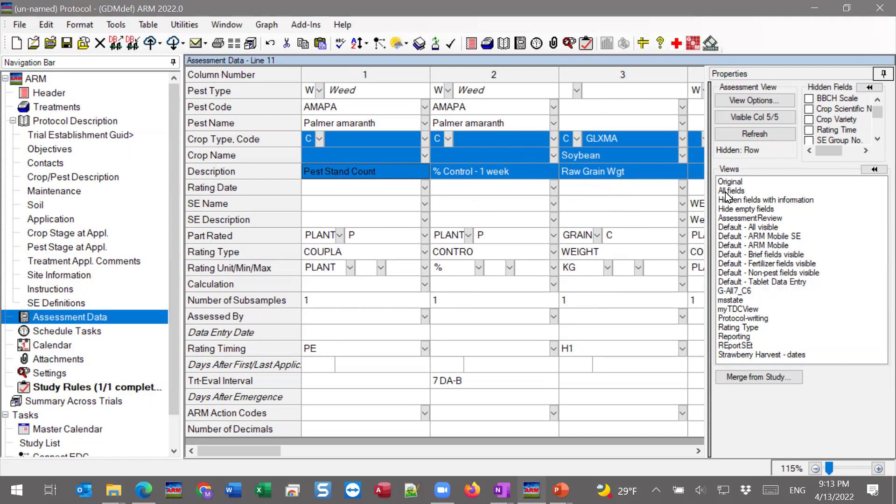
Load the All fields view and highlight the pest and crop header rows from Pest Type through Crop Variety.
left_click(748, 191)
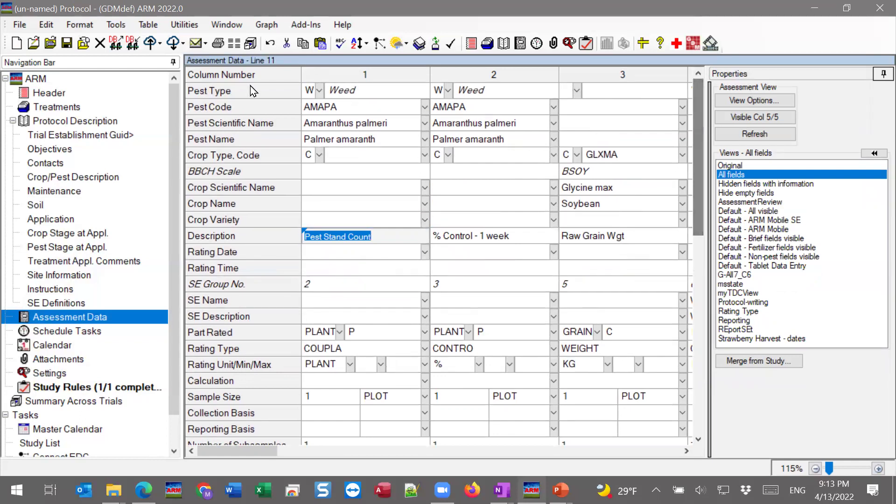
left_click_drag(229, 91, 229, 140)
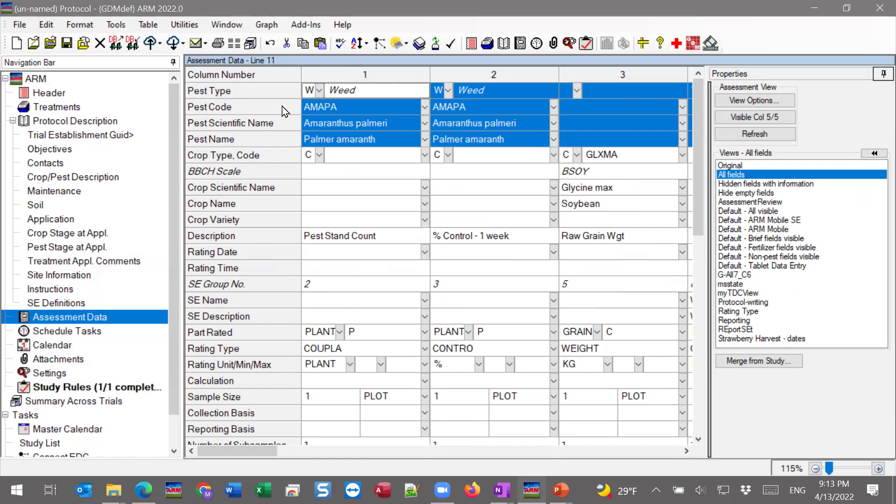
left_click_drag(197, 156, 197, 220)
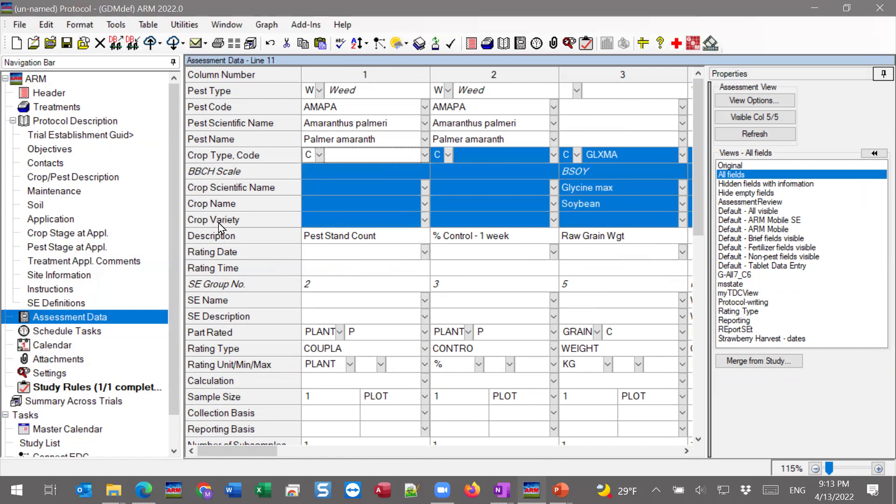
left_click(218, 223)
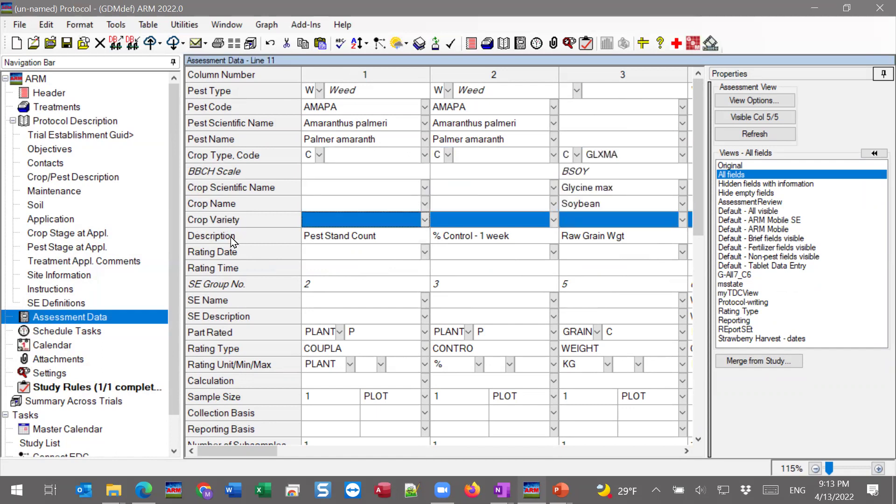
Highlight the Description row together with the crop rows above it and the assessment rows down to Calculation.
left_click(207, 238)
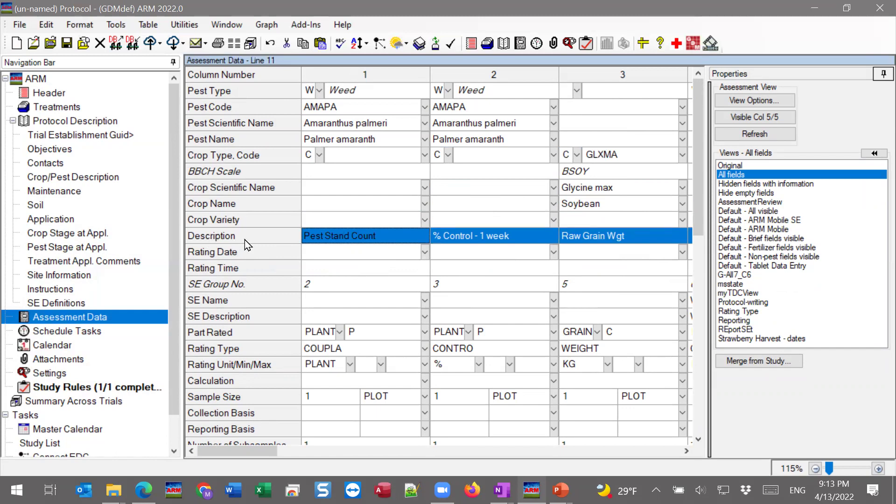
left_click_drag(245, 239, 244, 155)
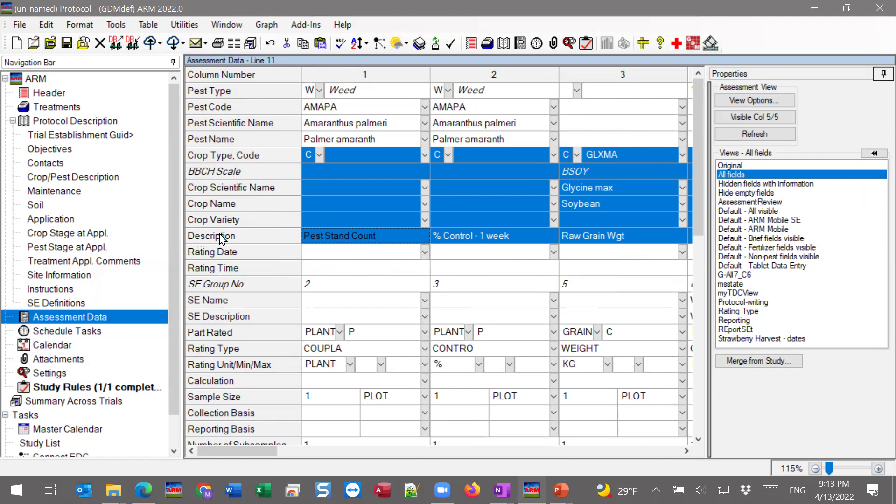
left_click_drag(213, 237, 225, 382)
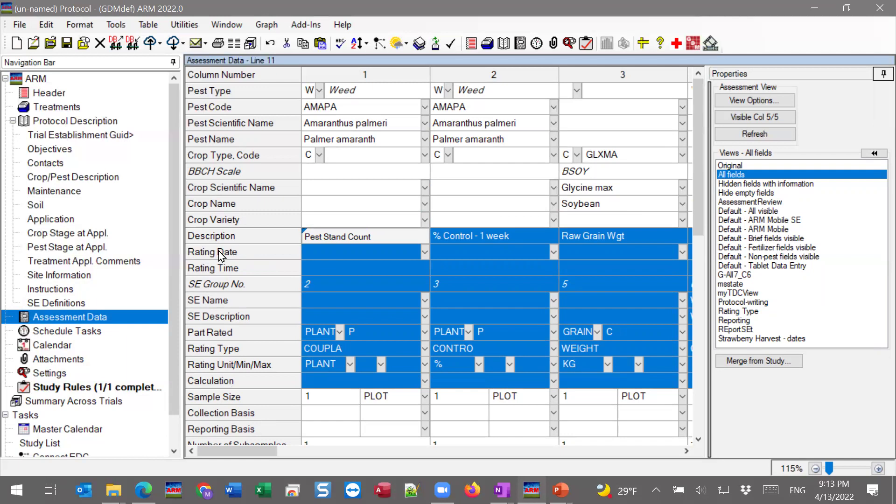
left_click(243, 225)
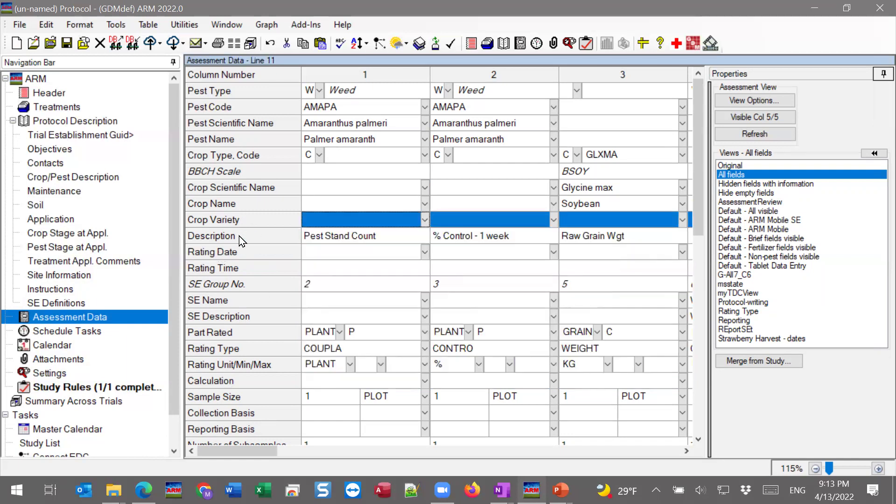
left_click(239, 237)
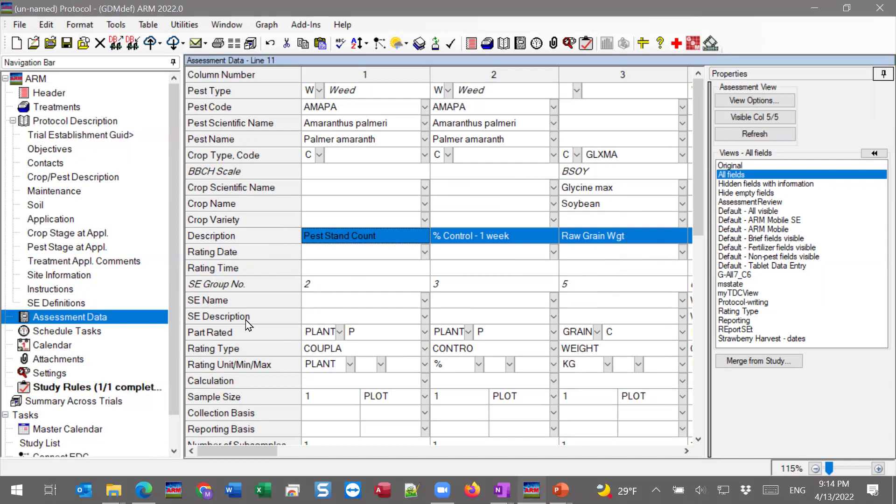
Highlight the SE Description and SE Name rows to examine their entries in columns 1 to 3.
left_click(214, 319)
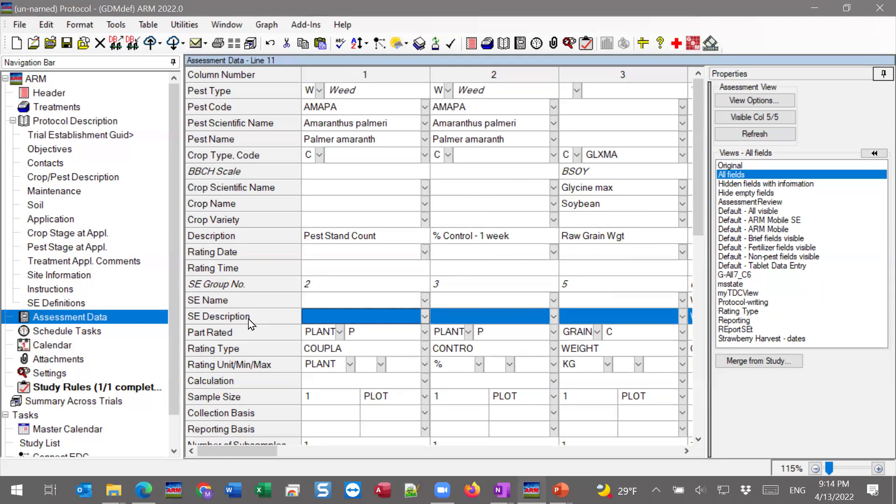
scroll(248, 318, "down", 2)
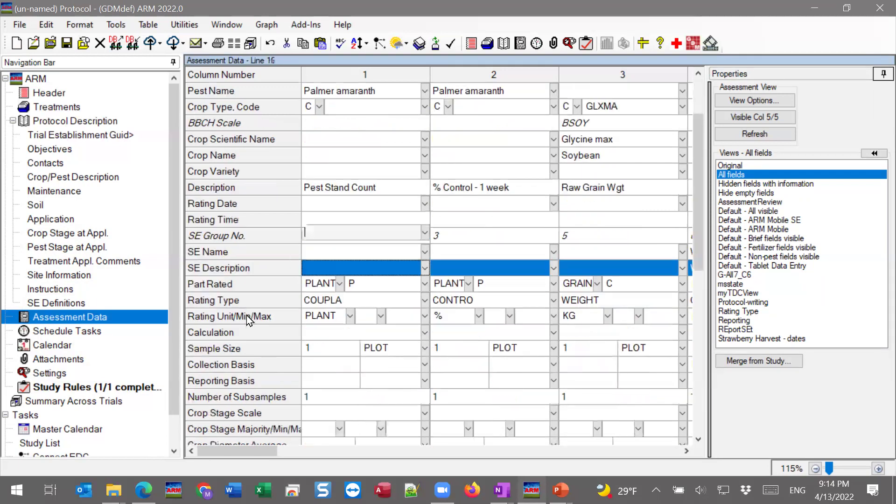
left_click(190, 234)
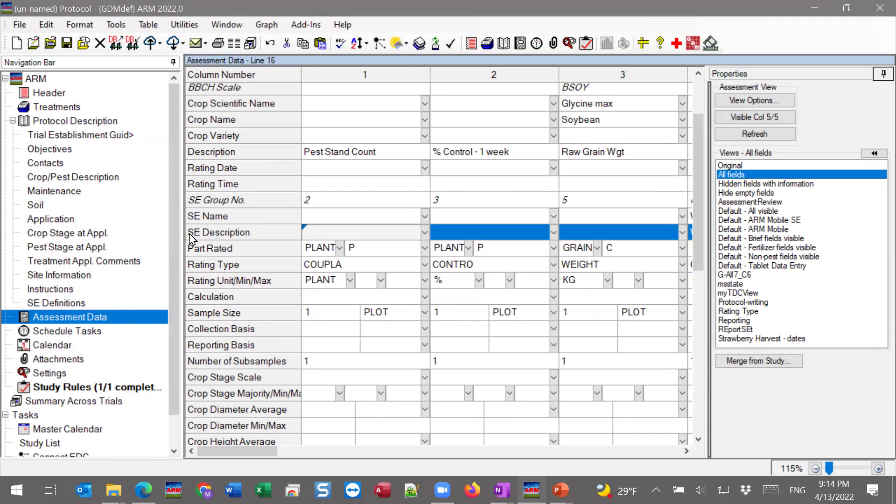
left_click(207, 218)
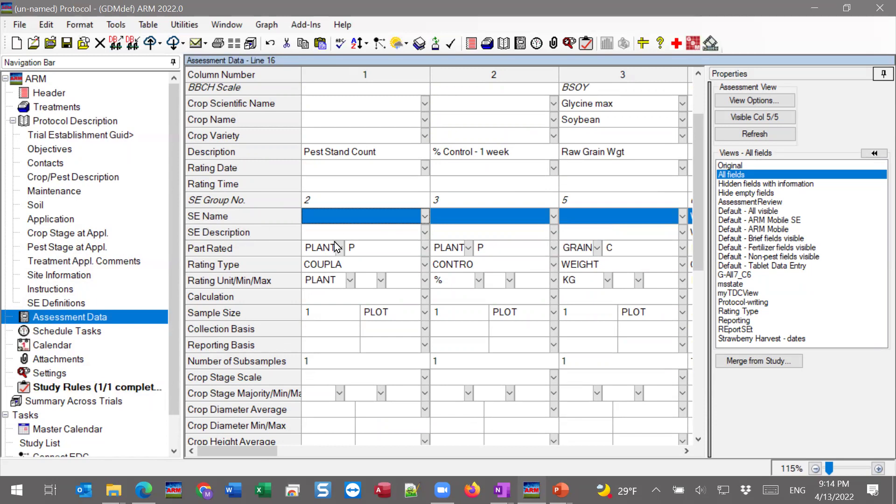
View the list of available SE names for column 1, close it without a choice and highlight the SE Description row.
left_click(337, 217)
left_click(336, 217)
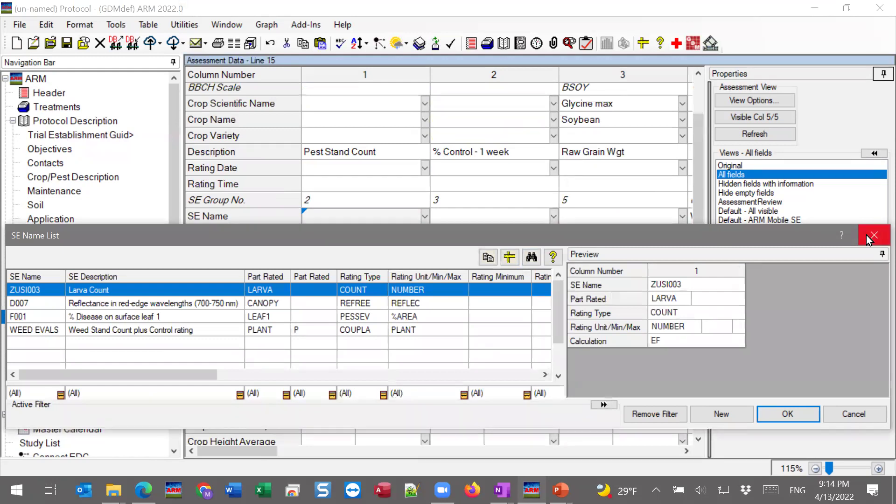
left_click(867, 235)
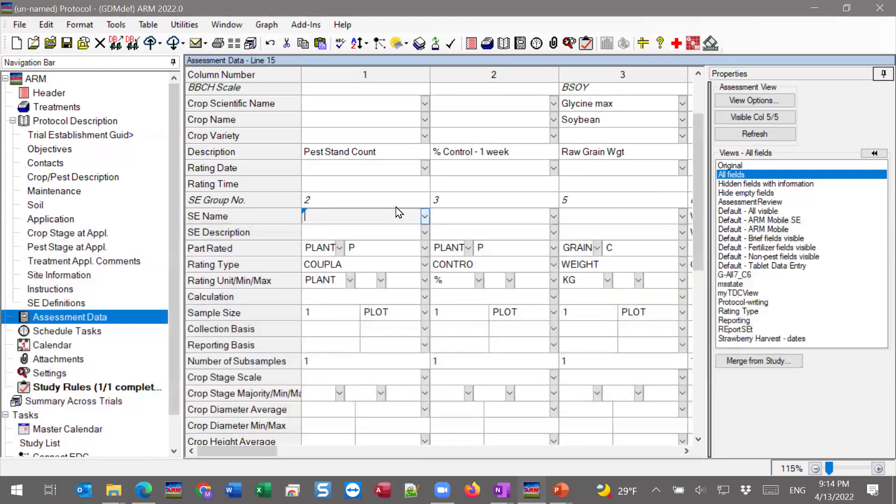
left_click(310, 235)
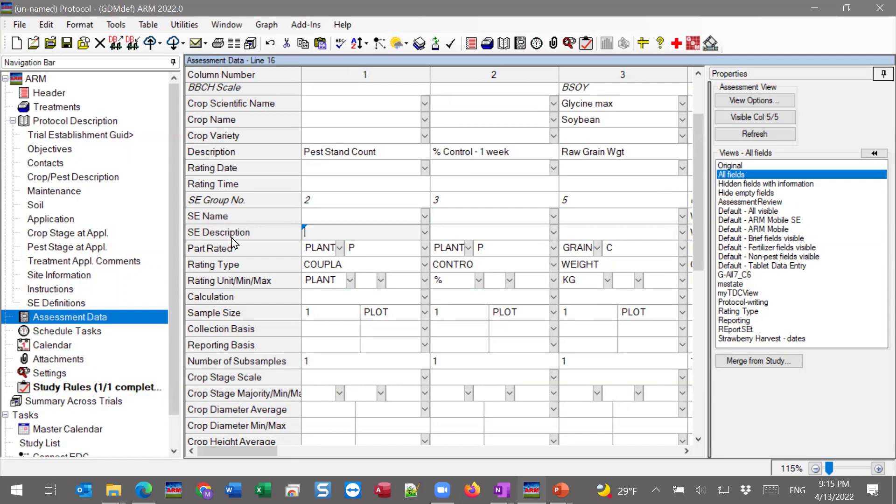
left_click(204, 234)
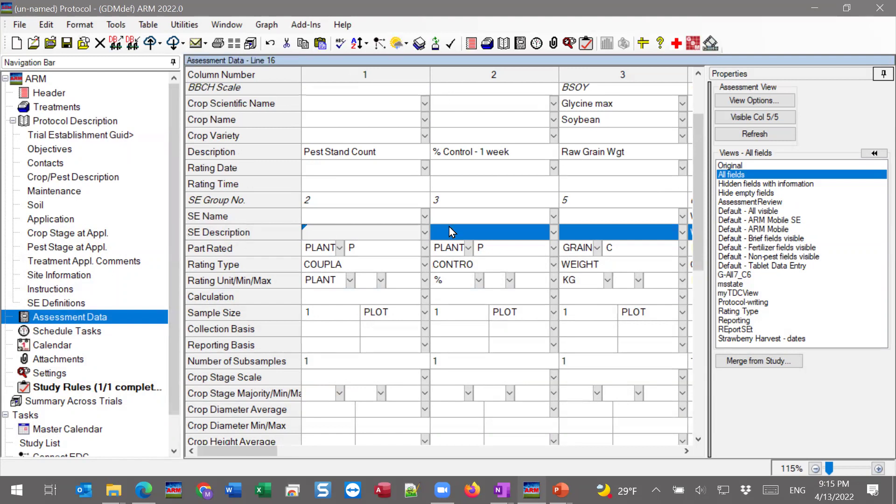
Copy the whole Description row and paste it into the SE Name fields, accepting the copy to different entry fields.
left_click(212, 155)
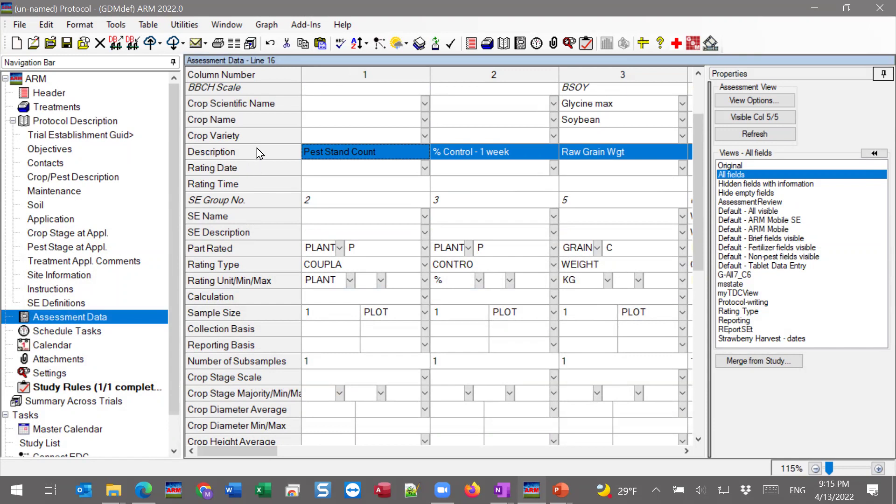
right_click(256, 152)
left_click(198, 147)
right_click(256, 158)
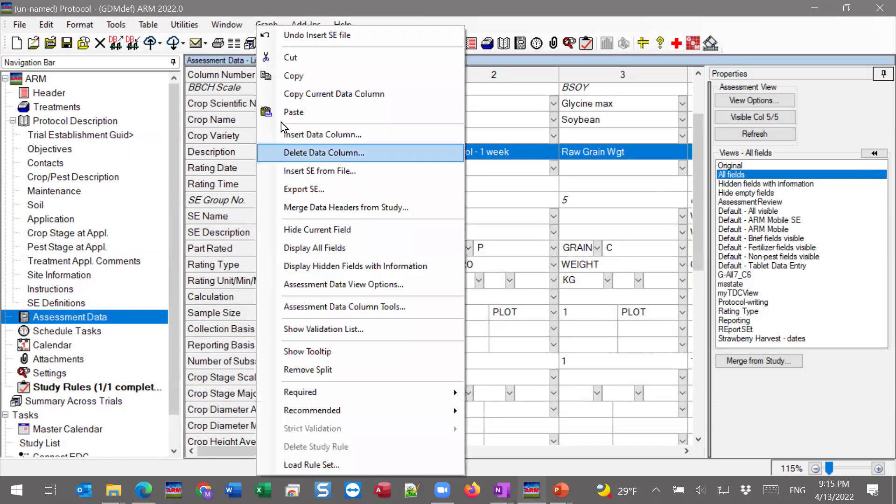
left_click(290, 79)
left_click(241, 229)
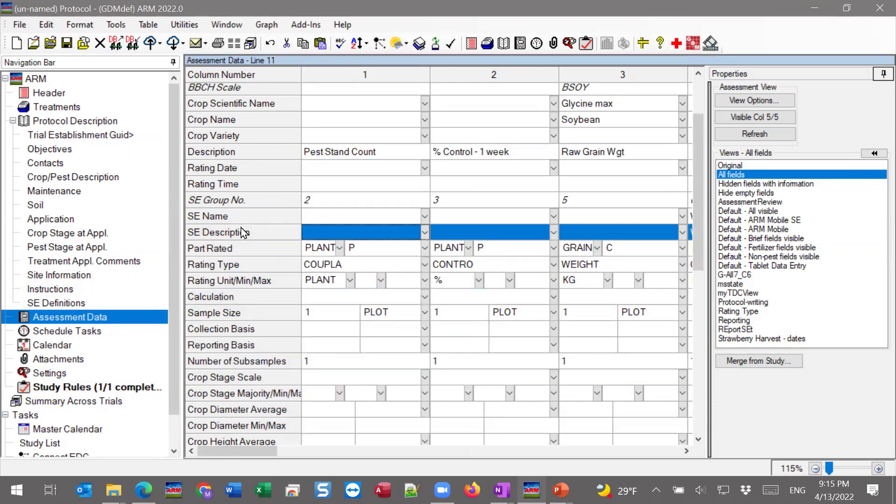
right_click(241, 228)
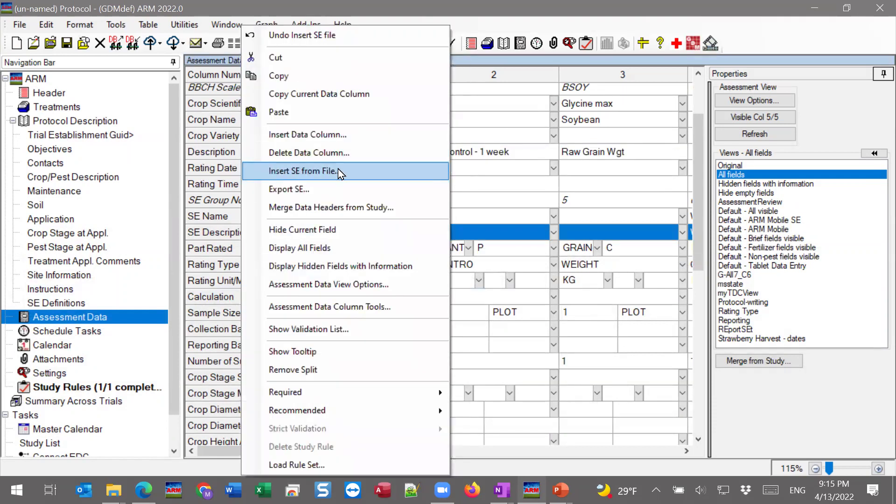
left_click(321, 110)
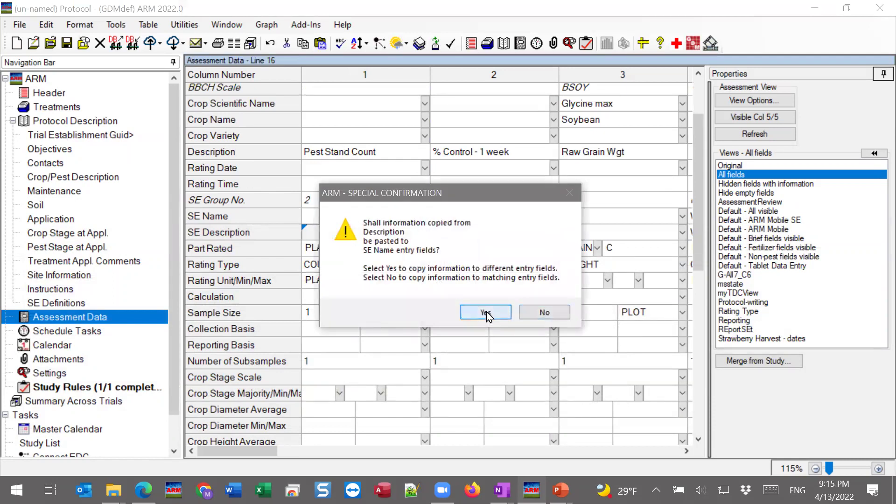
left_click(485, 312)
left_click(434, 295)
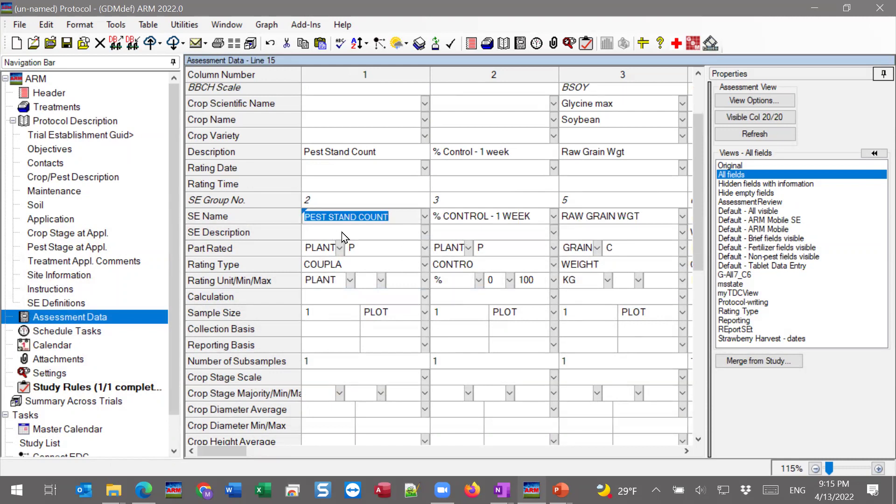
Check the SE Name entries against the Description entries across assessment columns 1 to 5.
key("Up")
key("Up")
key("Up")
key("Up")
key("Tab")
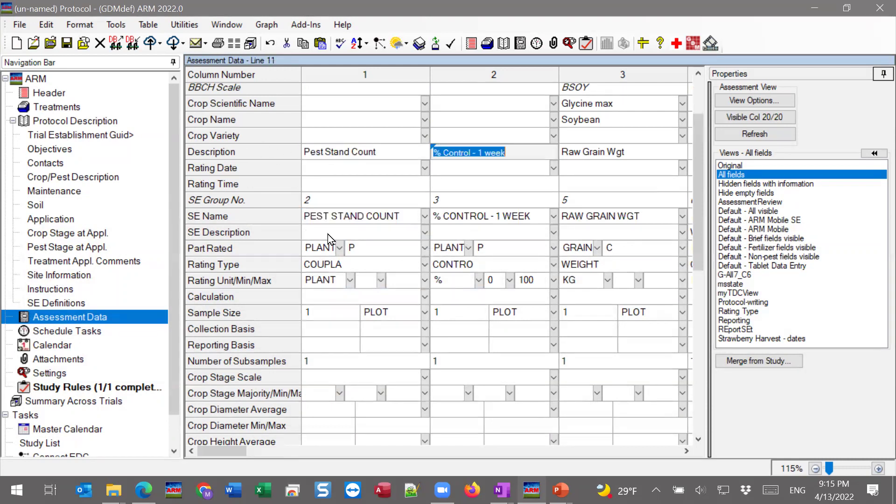
left_click(329, 234)
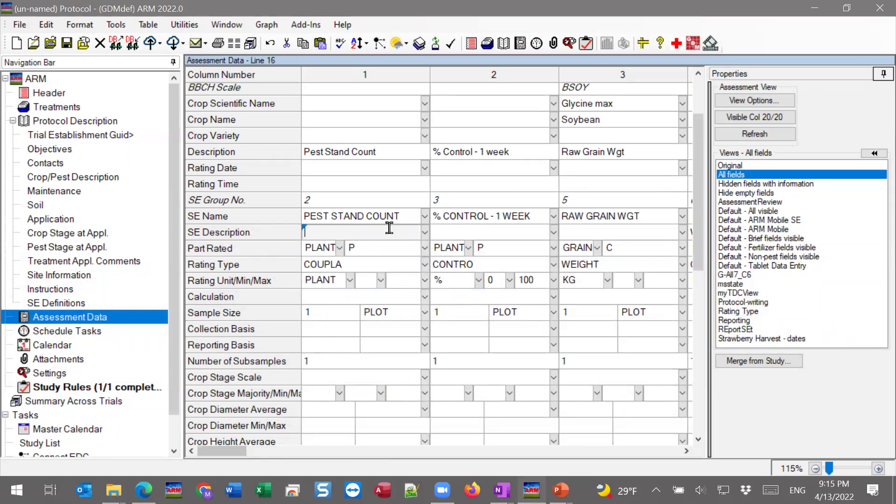
left_click(242, 214)
left_click_drag(224, 452, 246, 449)
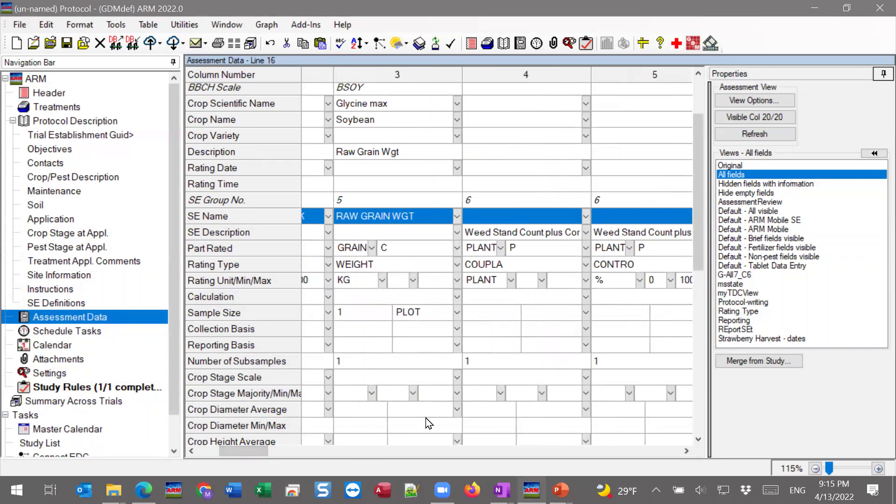
left_click_drag(254, 453, 322, 491)
left_click_drag(249, 450, 201, 444)
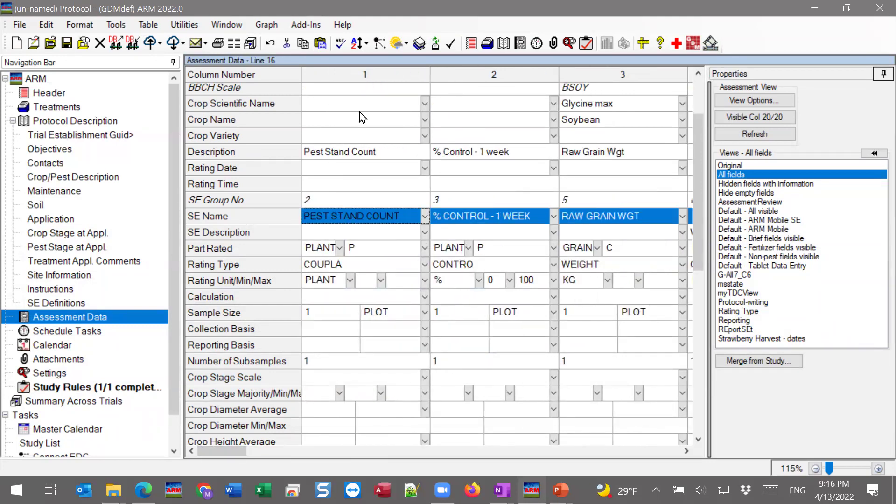
Compare the SE Description row with the Description row by highlighting each alternately.
left_click(273, 234)
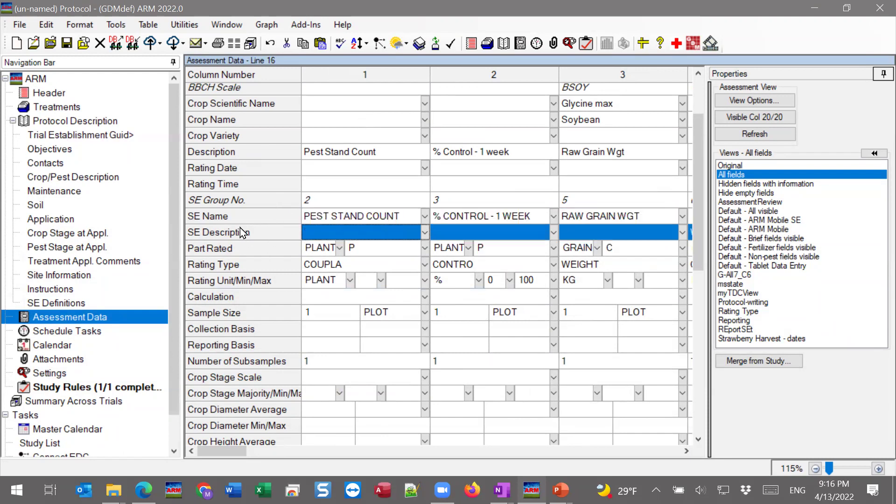
left_click(243, 150)
left_click(242, 237)
left_click(257, 153)
left_click(251, 234)
left_click(243, 154)
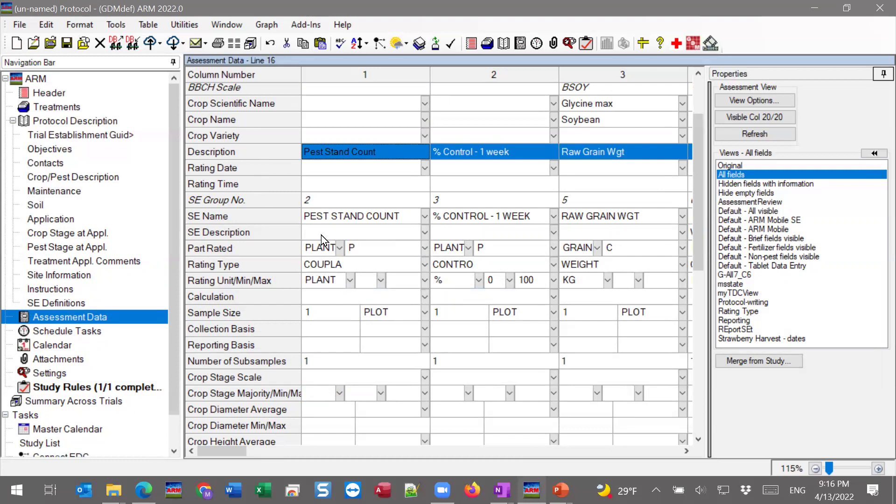
left_click(275, 235)
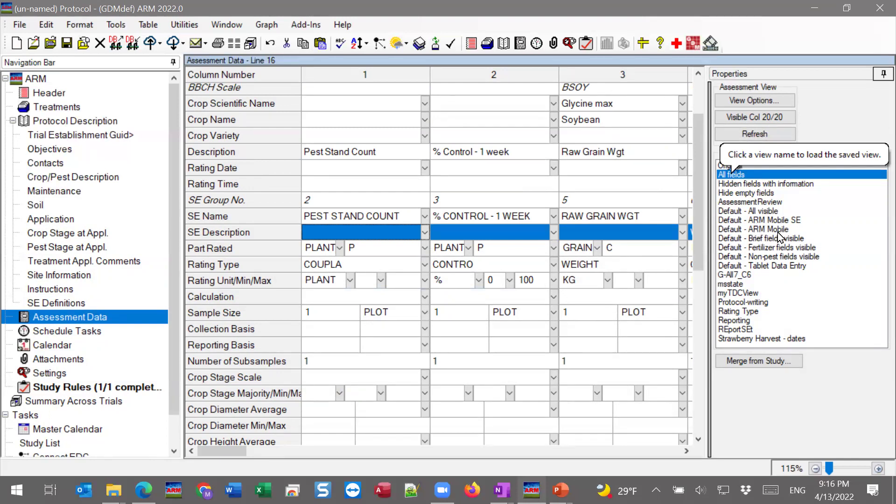
Load the Default - ARM Mobile view and the Default - ARM Mobile SE view to compare their header fields.
left_click(753, 232)
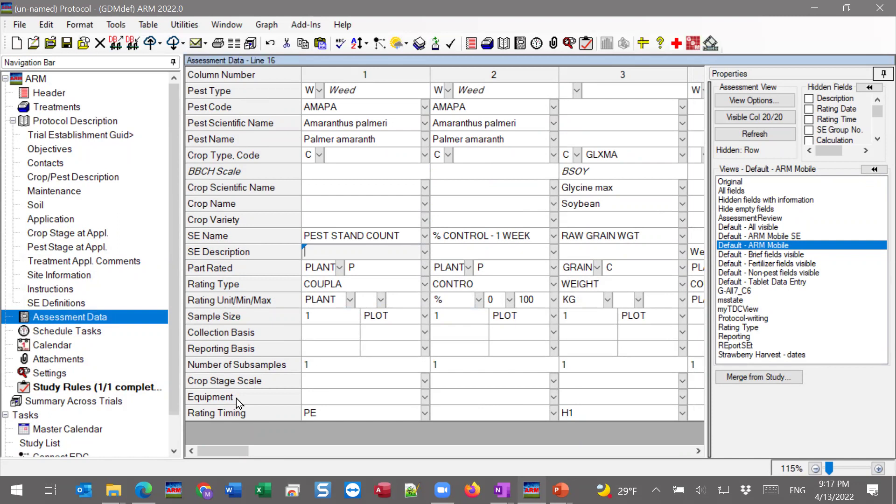
left_click(788, 236)
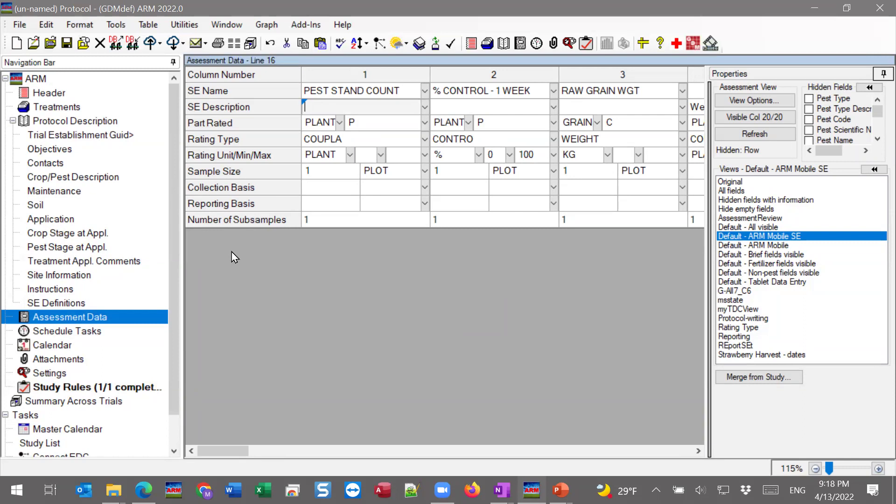
Restore the All fields view and review the assessment headers from Pest Type to Number of Decimals.
left_click(743, 192)
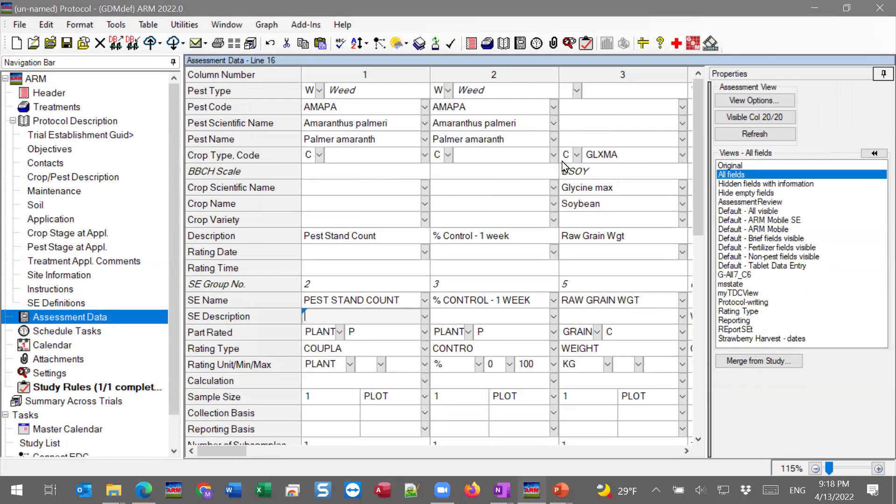
scroll(501, 248, "down", 5)
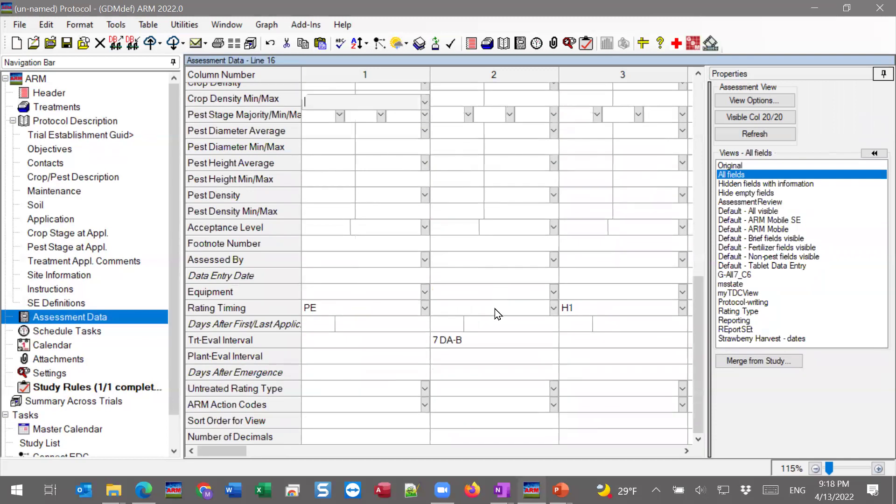
scroll(498, 312, "up", 2)
scroll(497, 312, "up", 7)
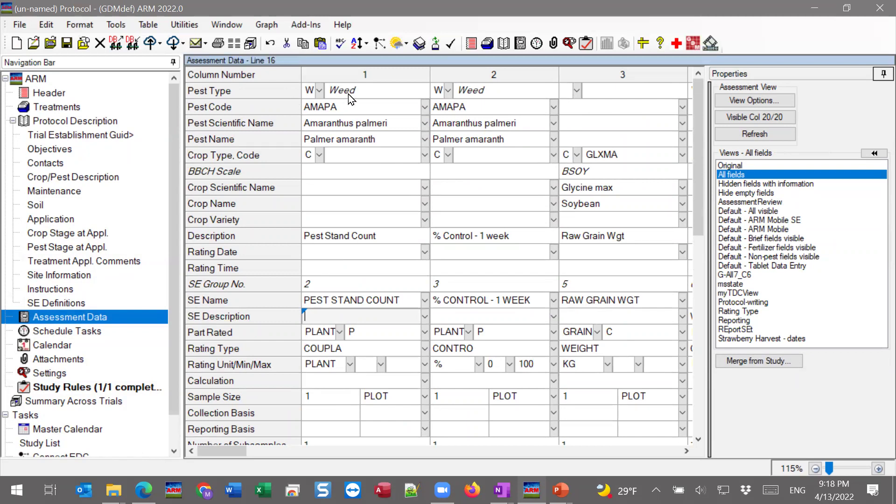
Delete assessment data columns 1 through 8.
left_click(360, 78)
left_click_drag(448, 80, 604, 83)
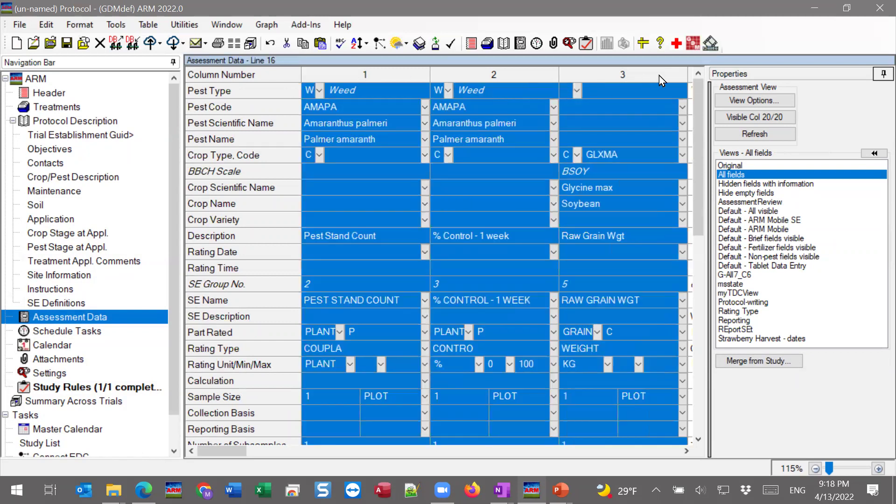
left_click_drag(683, 74, 500, 66)
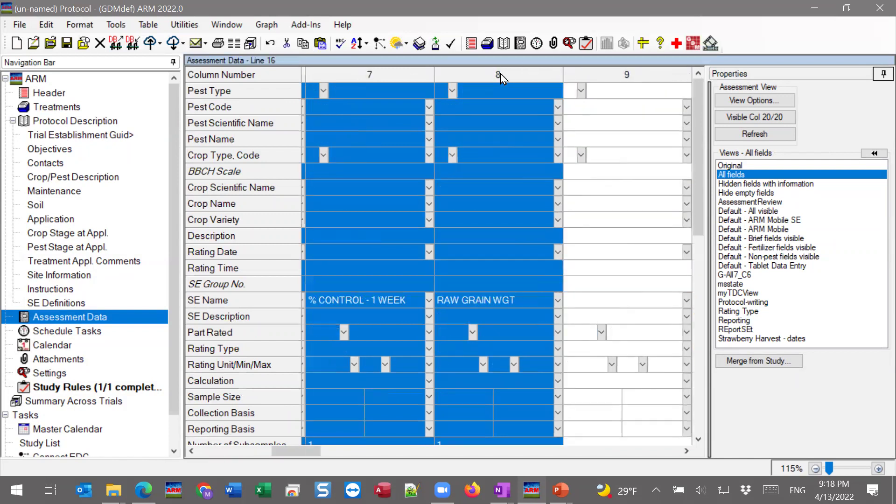
right_click(501, 74)
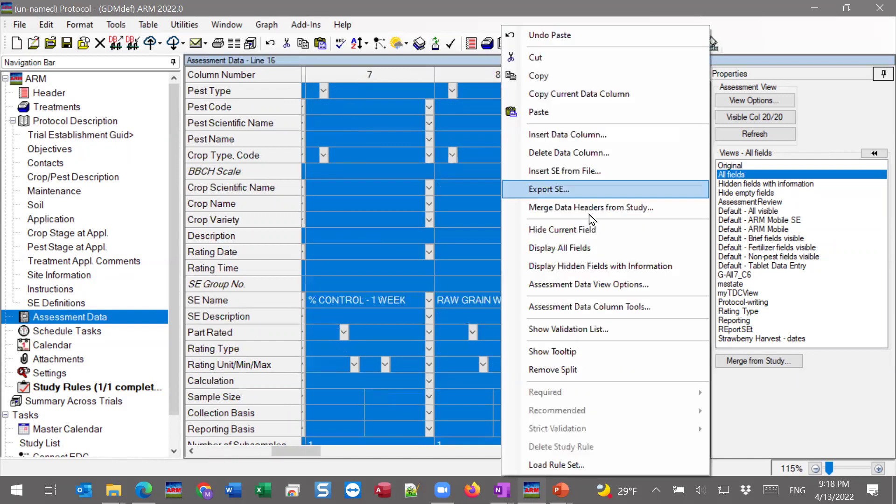
left_click(598, 155)
left_click(396, 271)
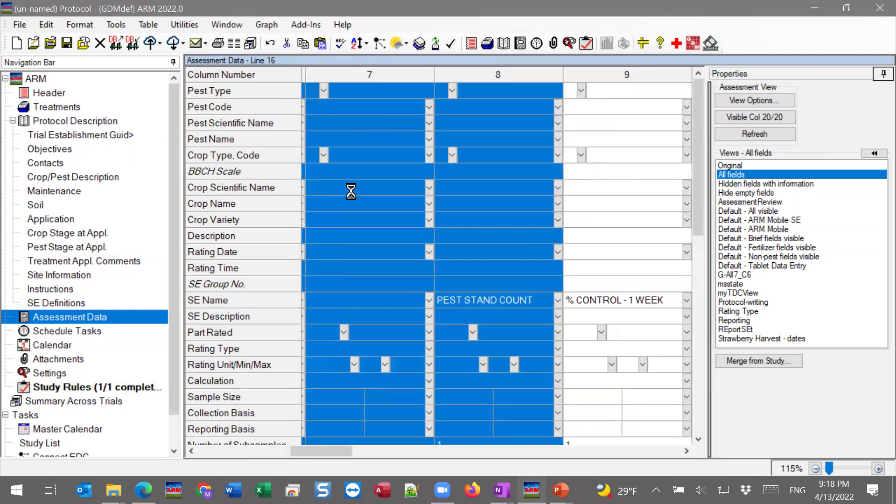
left_click(374, 270)
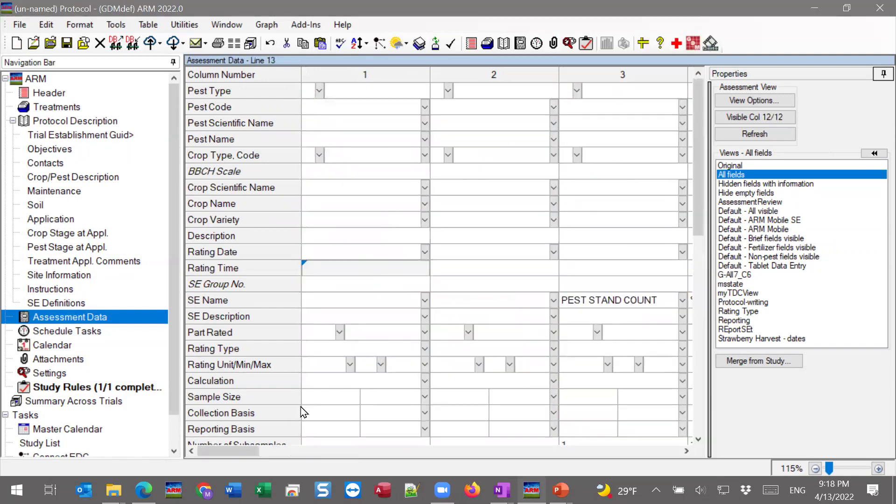
Delete all the remaining assessment data columns so the assessment table is empty.
left_click(637, 301)
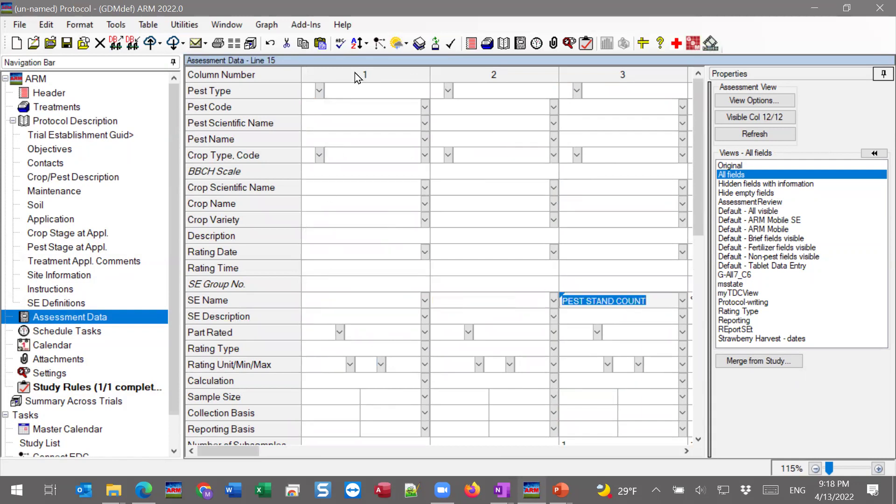
left_click(355, 73)
right_click(345, 279)
left_click(344, 235)
right_click(344, 236)
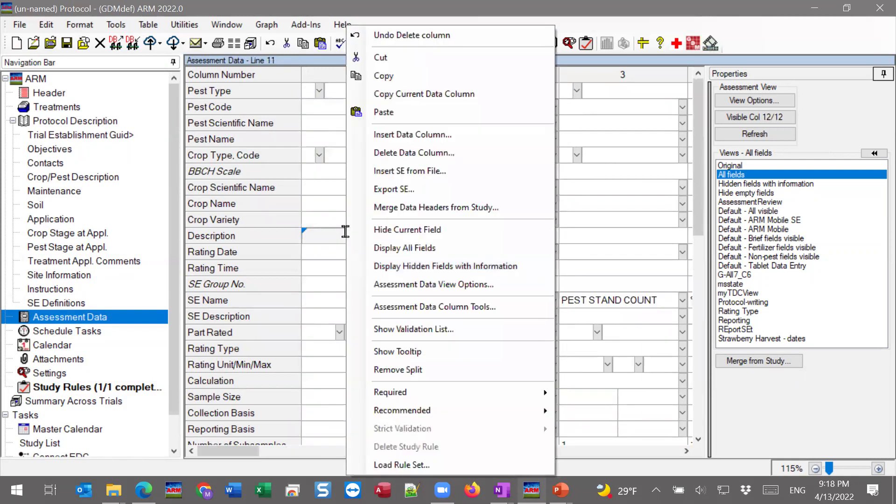
left_click(423, 152)
left_click(545, 218)
left_click(545, 218)
left_click(545, 219)
left_click(545, 218)
left_click(545, 219)
left_click(545, 218)
left_click(545, 219)
left_click(545, 218)
left_click(385, 270)
left_click(361, 274)
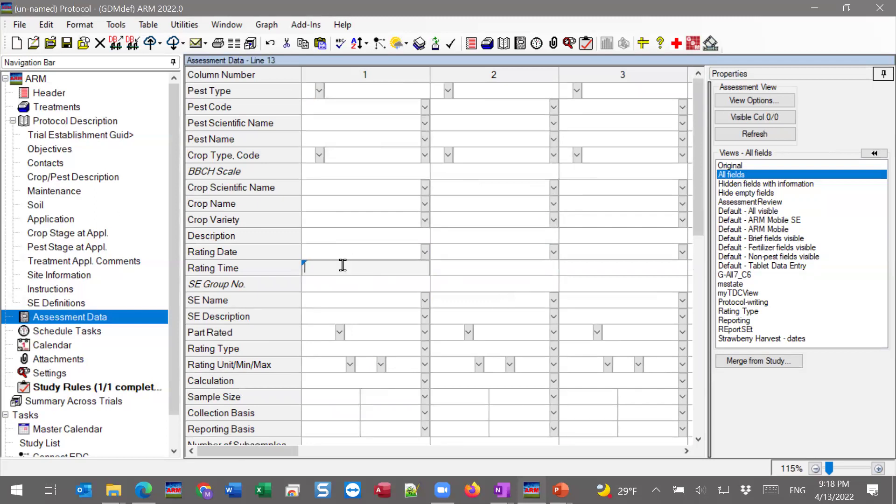
Insert the standard evaluation file Weed evals.se into the empty assessment table and close the Study Rules pane.
right_click(342, 265)
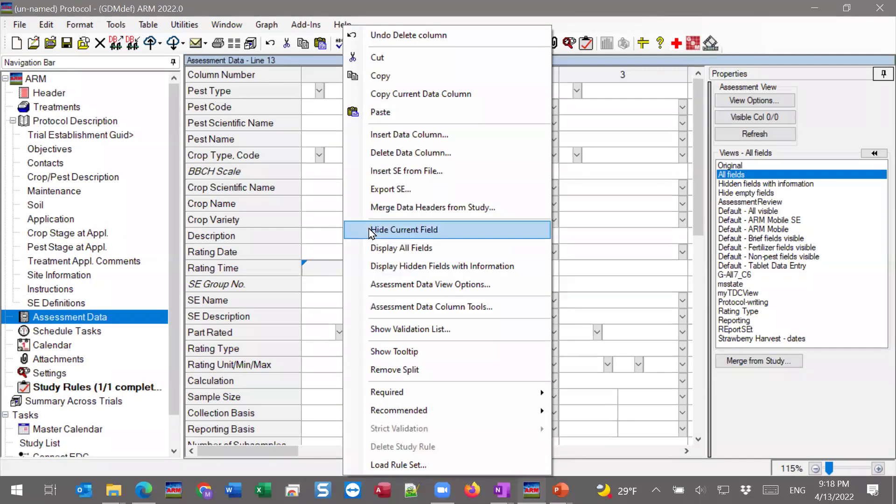
left_click(364, 271)
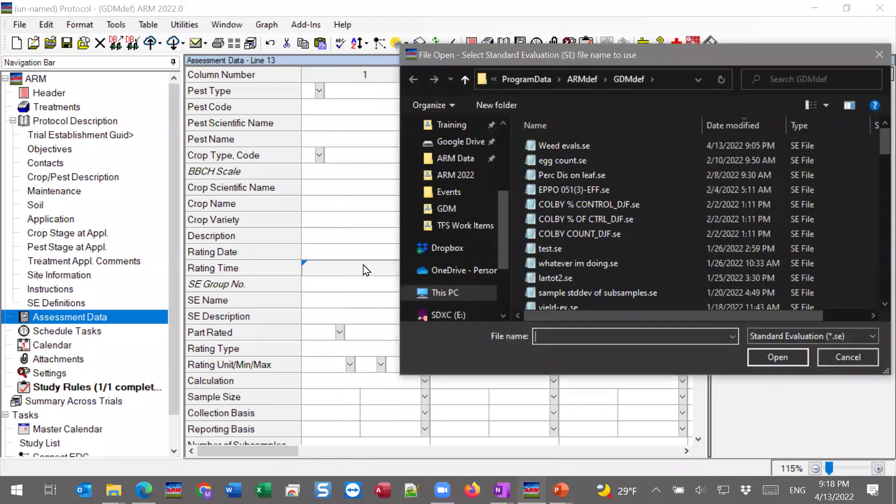
left_click(563, 147)
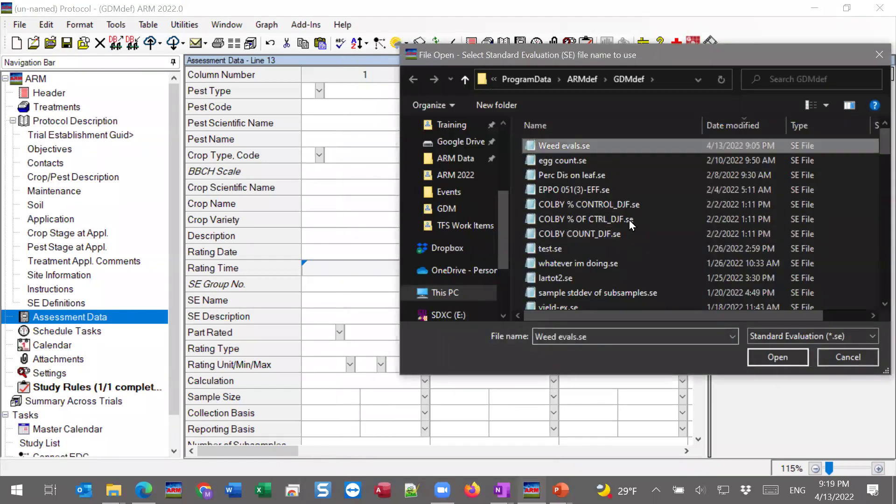
left_click(792, 356)
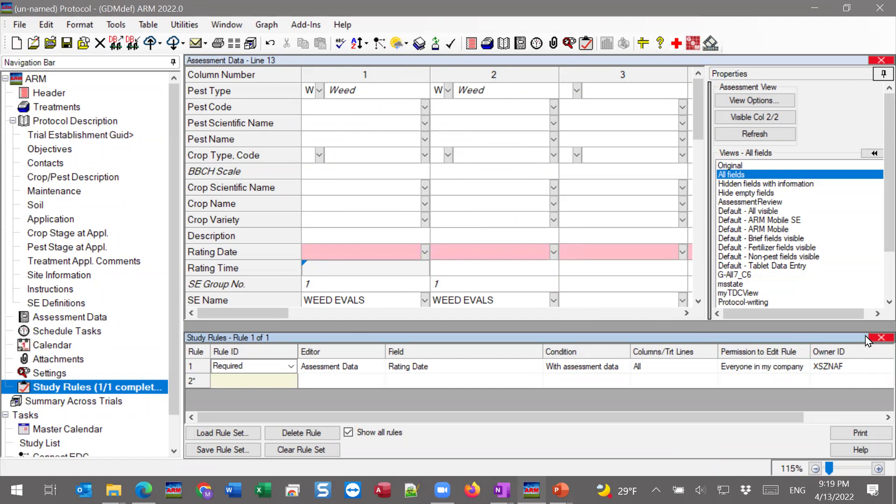
left_click(878, 338)
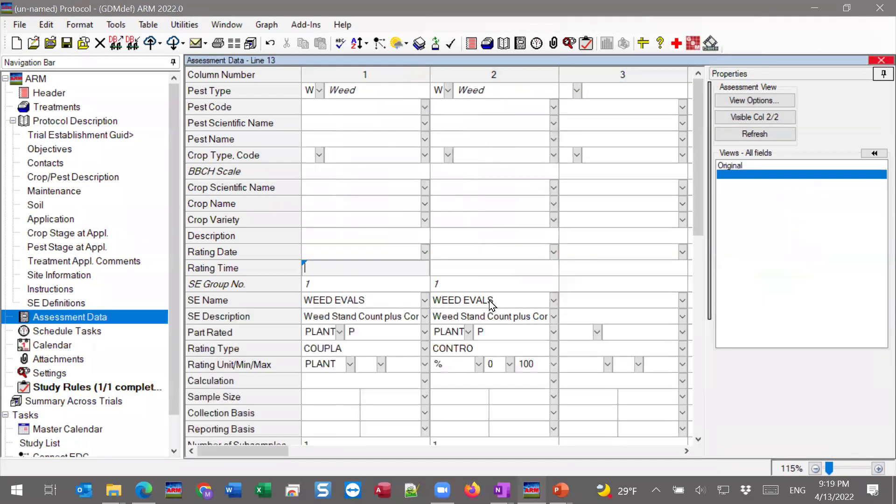
Check the SE Name of assessment column 1 and find the matching WEED EVALS entry in the SE Definitions.
left_click(321, 307)
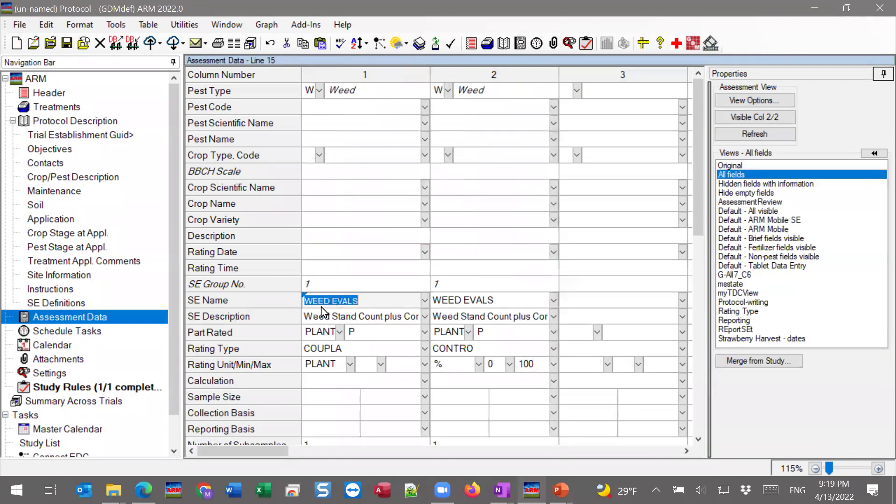
left_click(52, 303)
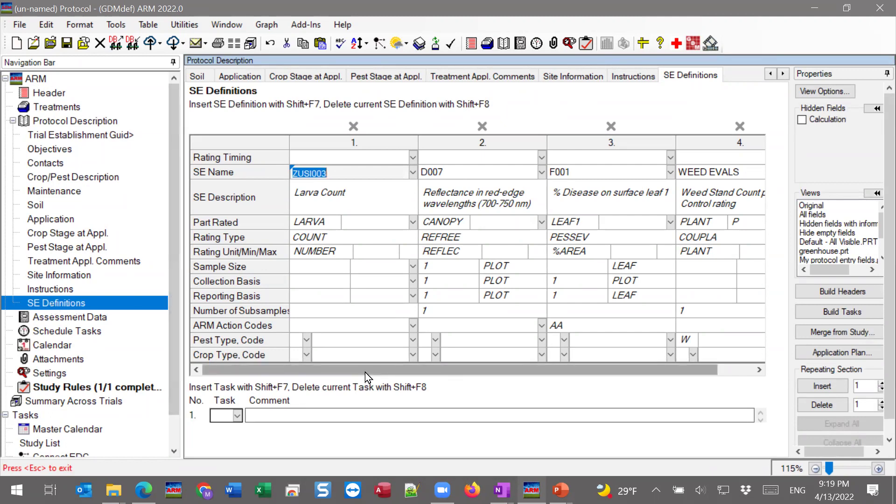
left_click_drag(365, 372, 401, 372)
left_click(724, 169)
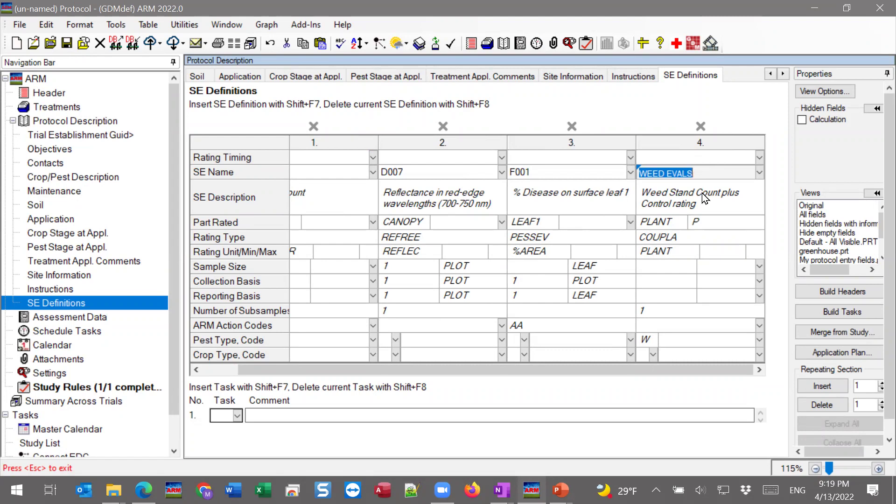
Compare the full SE Name list with its favorites for definition 4, and preview WEED EVALS without changing the entry.
left_click(761, 172)
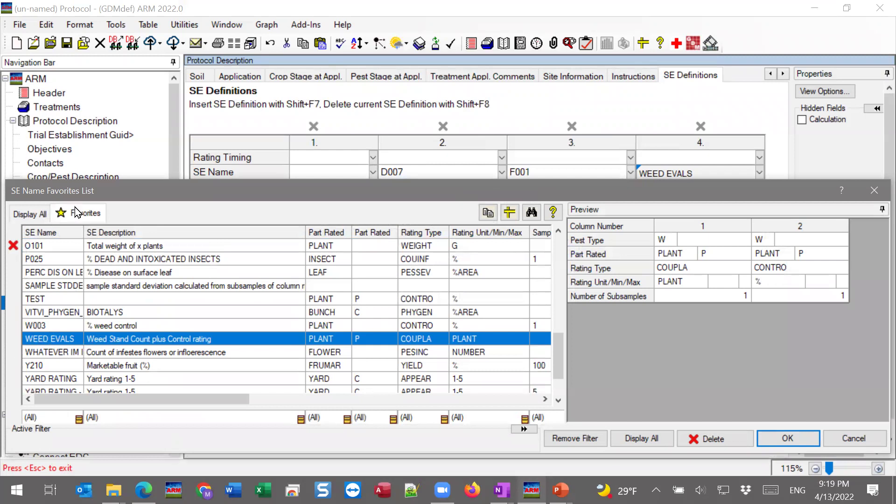
left_click(27, 213)
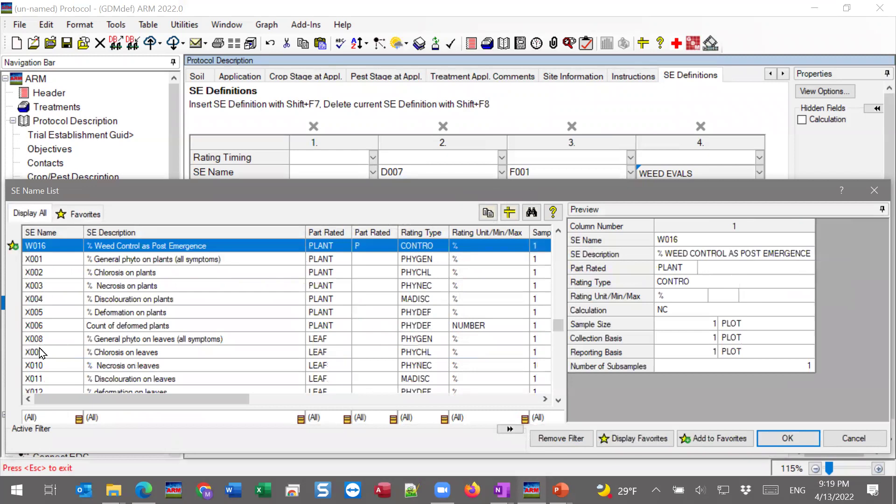
left_click(82, 215)
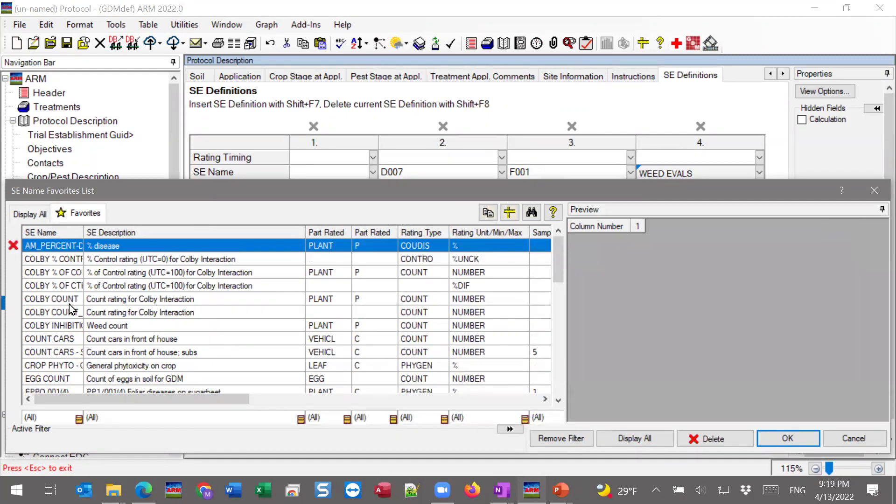
scroll(103, 371, "down", 6)
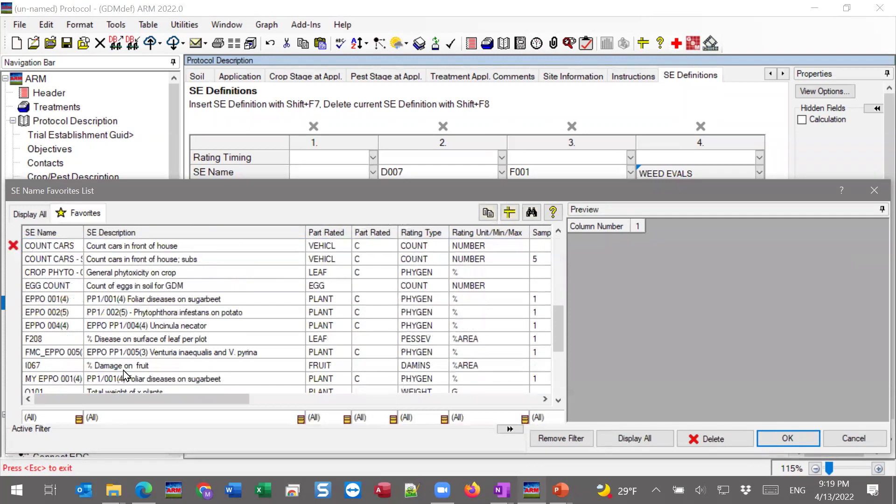
left_click(148, 356)
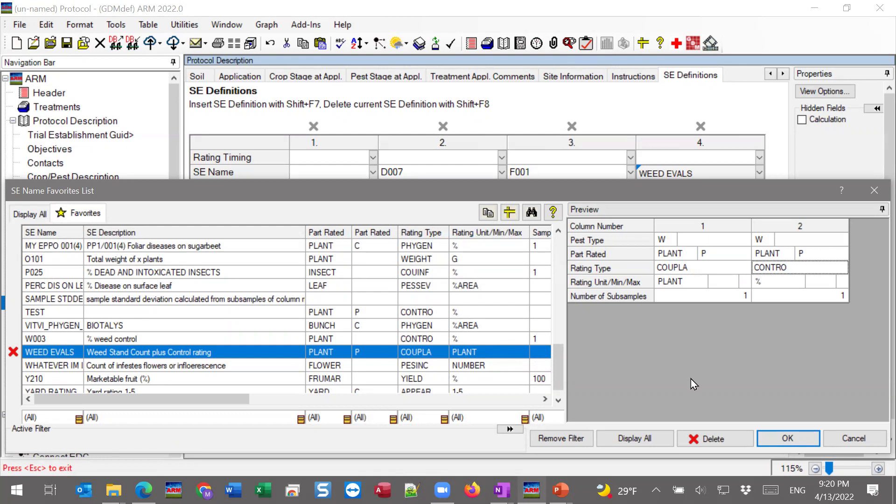
left_click(841, 441)
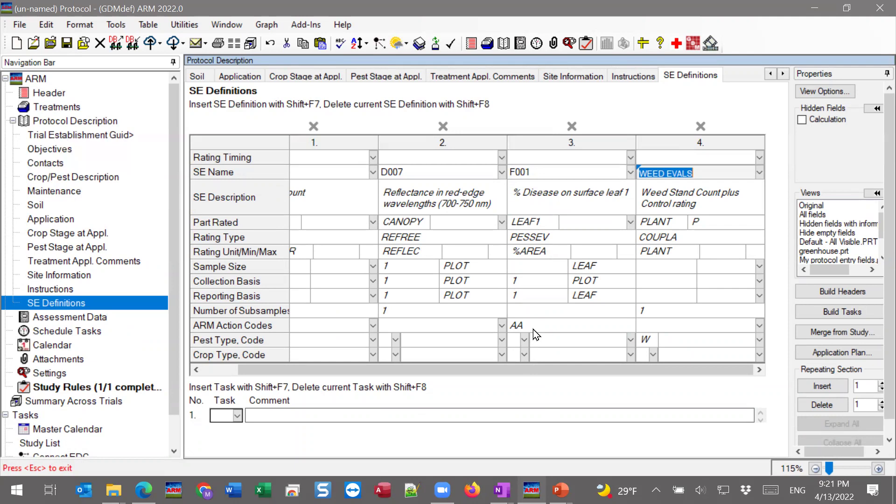
Minimize ARM and bring up the open PowerPoint presentations, including Prepare for ARM Mobile.
left_click(816, 12)
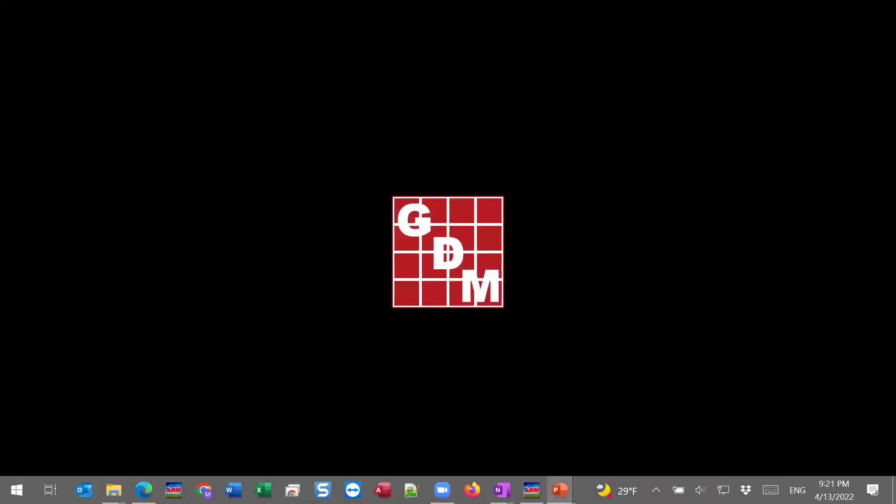
mouse_move(560, 490)
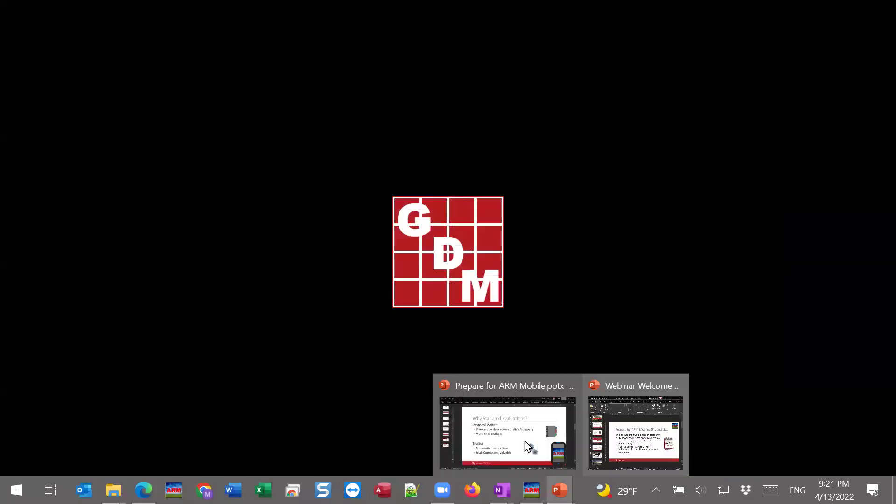
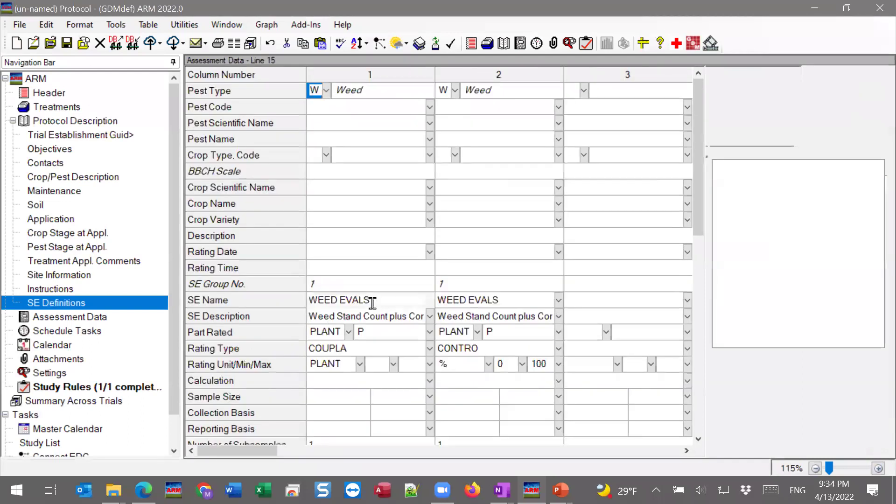
Browse the full Rating Type list for assessment column 1, review its favorites, and leave the rating type unchanged.
left_click(335, 349)
left_click(429, 349)
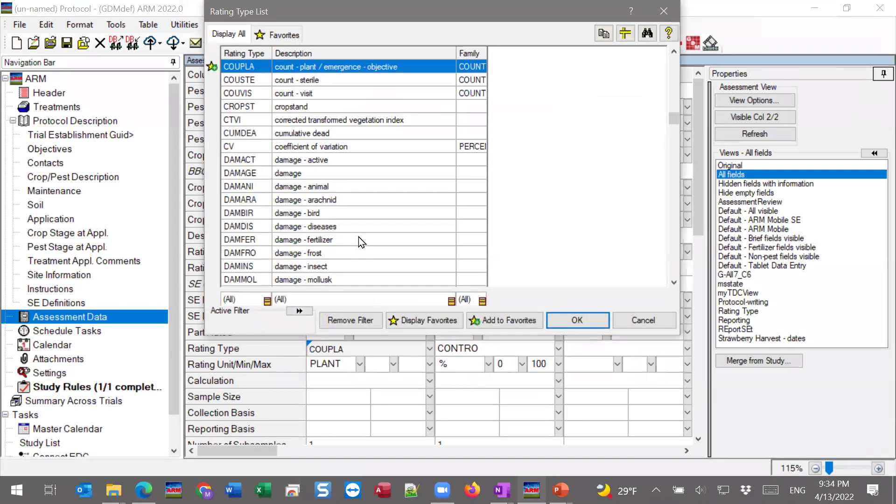
key("Down")
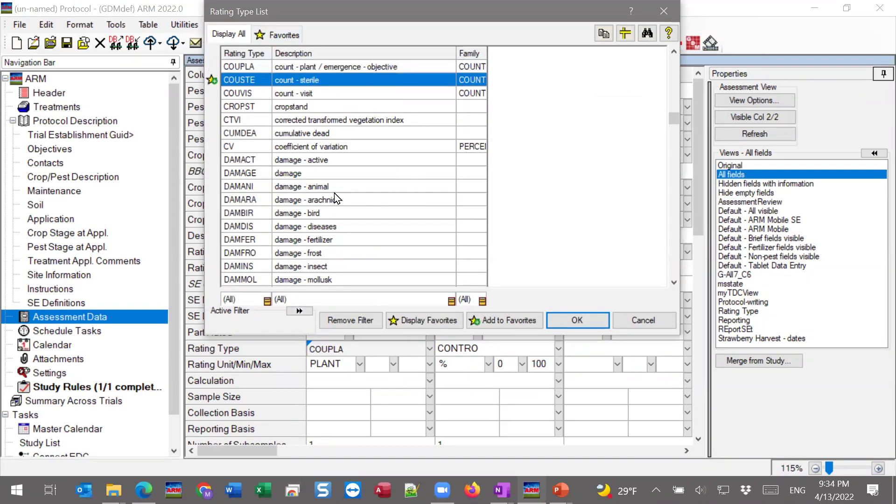
key("Page_Down")
key("Down")
key("Down")
key("Down")
key("Down")
key("Down")
key("Down")
key("Down")
key("Down")
key("Down")
key("Down")
key("Down")
key("Down")
key("Down")
key("Down")
key("Down")
key("Down")
key("Down")
key("Down")
key("Down")
key("Down")
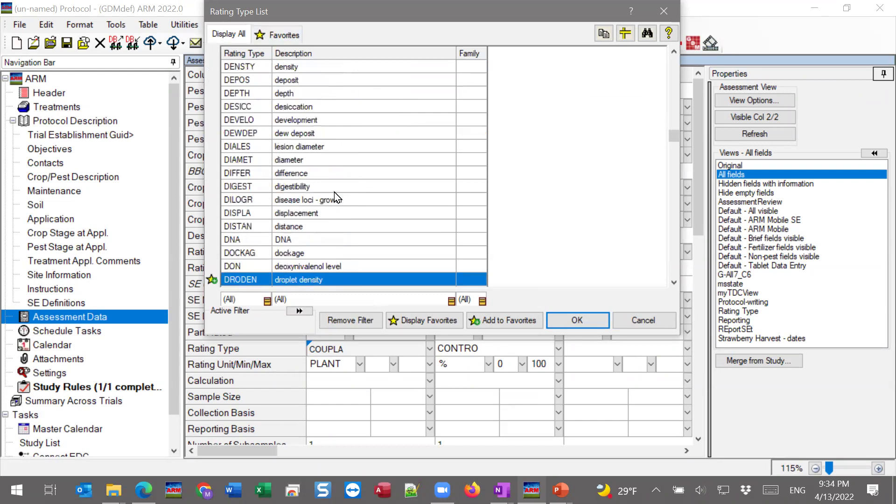
key("Down")
key("Down")
key("Down")
key("Down")
key("Down")
key("Down")
key("Down")
key("Down")
key("Down")
key("Down")
key("Down")
key("Down")
key("Down")
key("Down")
key("Down")
key("Down")
key("Down")
key("Down")
key("Down")
key("Down")
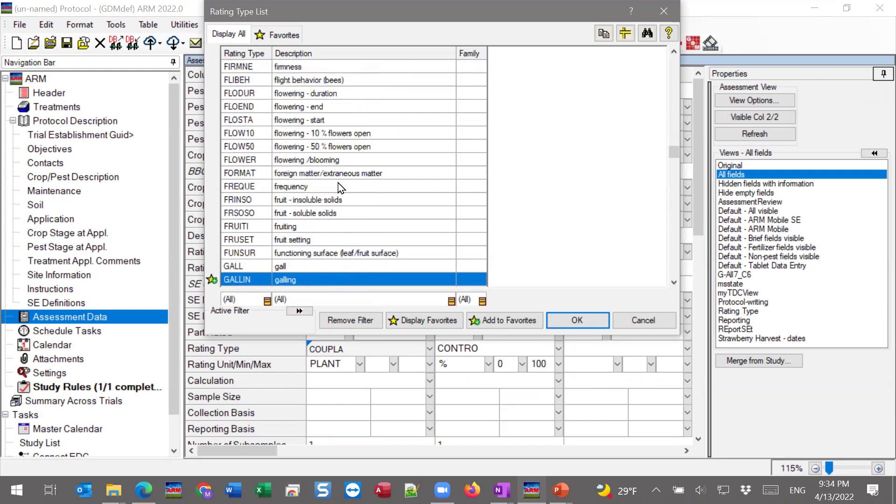
key("Down")
key("Down")
key("Down")
key("Down")
key("Down")
key("Down")
key("Down")
key("Down")
key("Down")
key("Down")
key("Down")
key("Down")
key("Down")
key("Down")
key("Down")
key("Down")
key("Down")
key("Down")
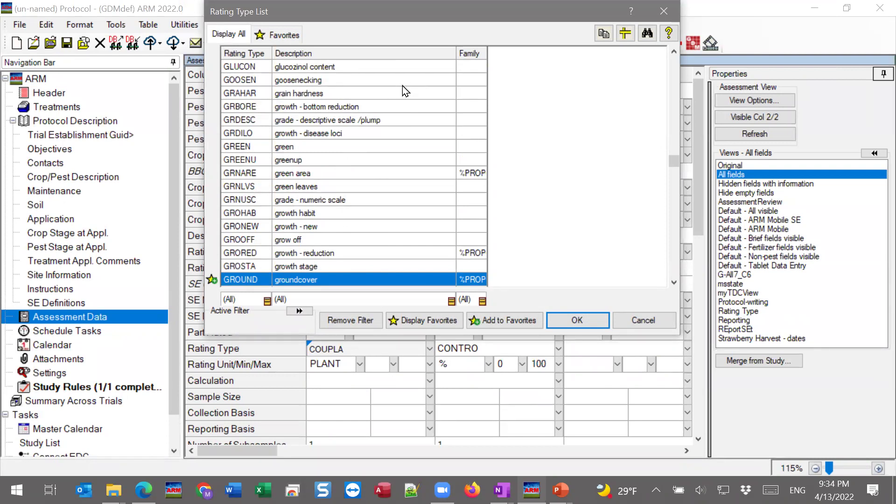
left_click(279, 36)
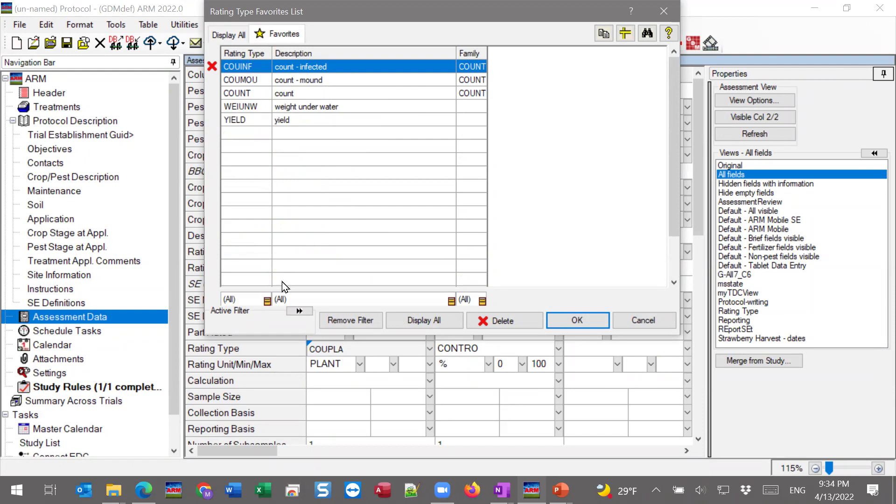
left_click(643, 320)
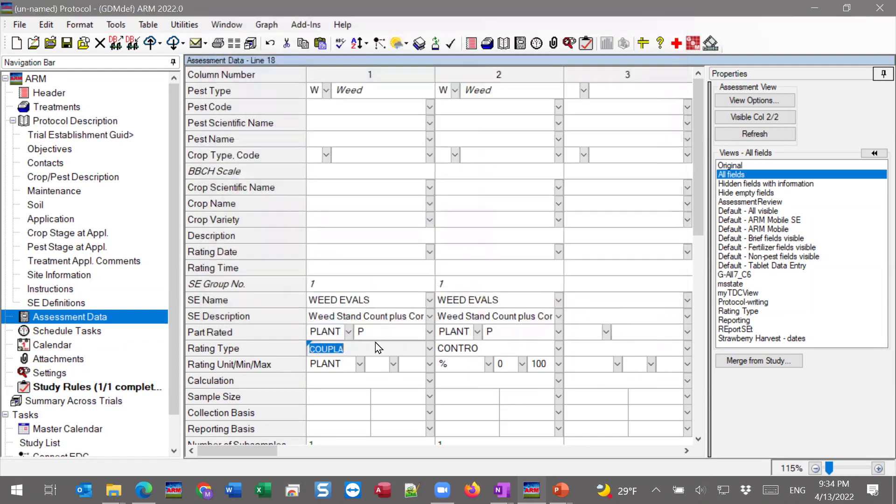
Add the COUPLA rating type to the Rating Type favorites and display the favorites list.
left_click(430, 348)
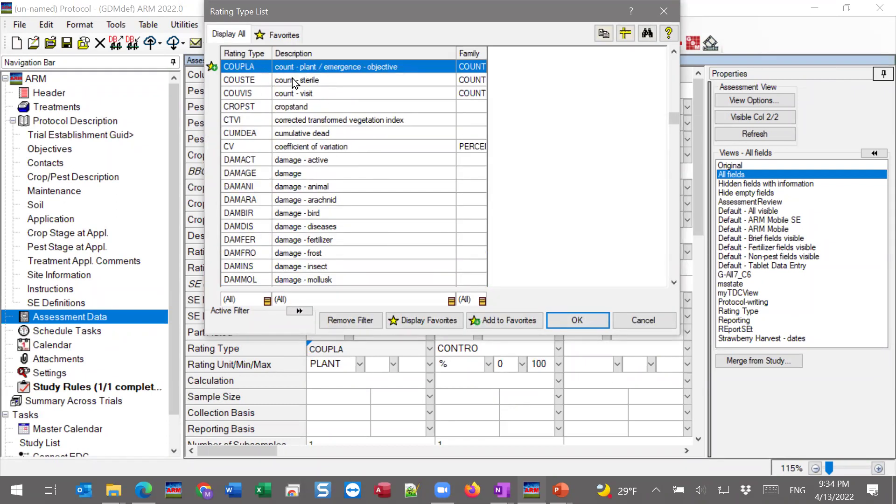
left_click(212, 67)
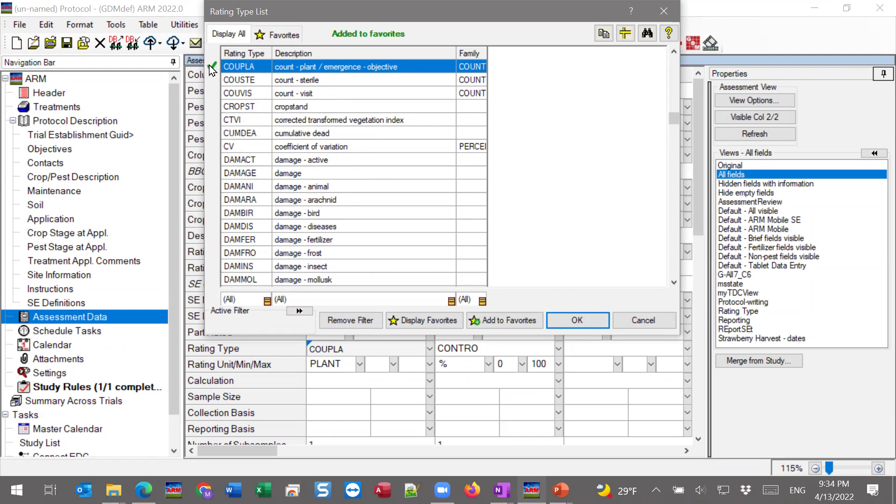
left_click(268, 37)
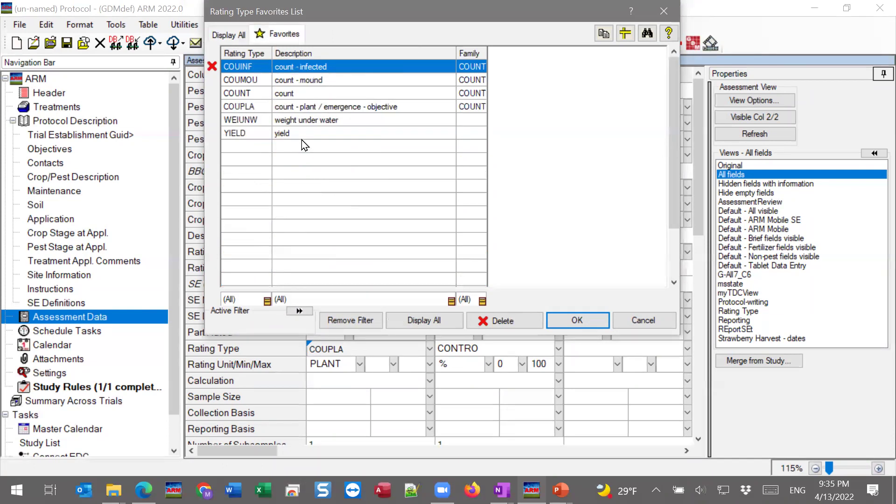
Compare the COUPLA entry in the Rating Type favorites with the full Rating Type list, and leave column 1's rating type unchanged.
left_click(307, 109)
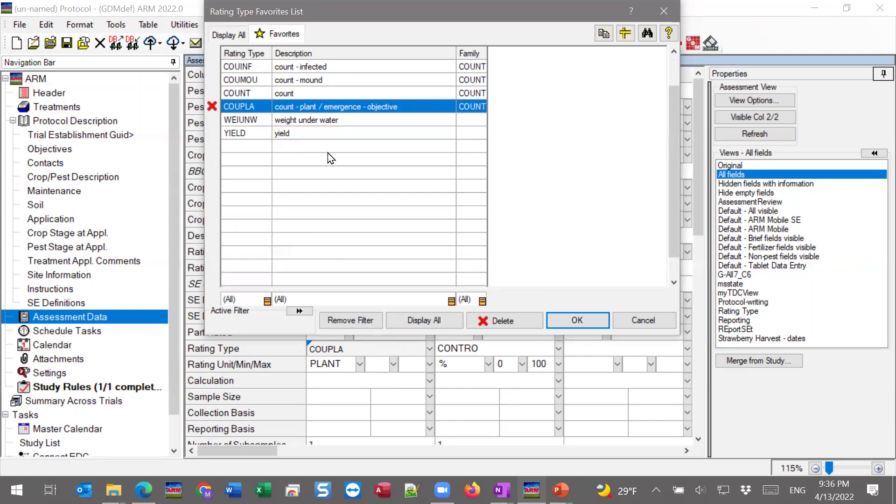
left_click(243, 35)
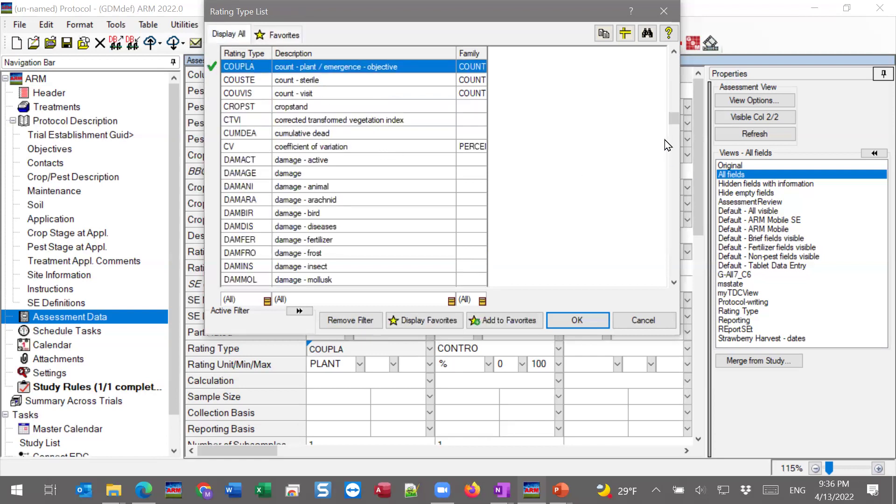
left_click_drag(671, 117, 672, 152)
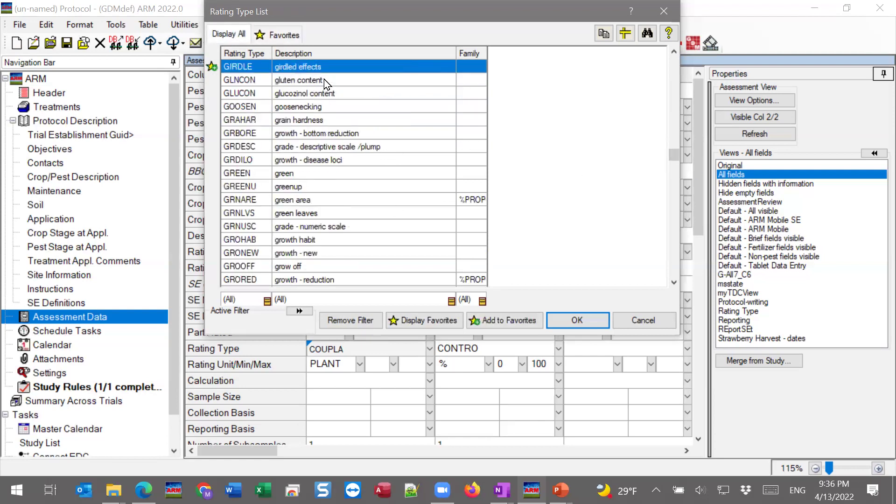
left_click(643, 319)
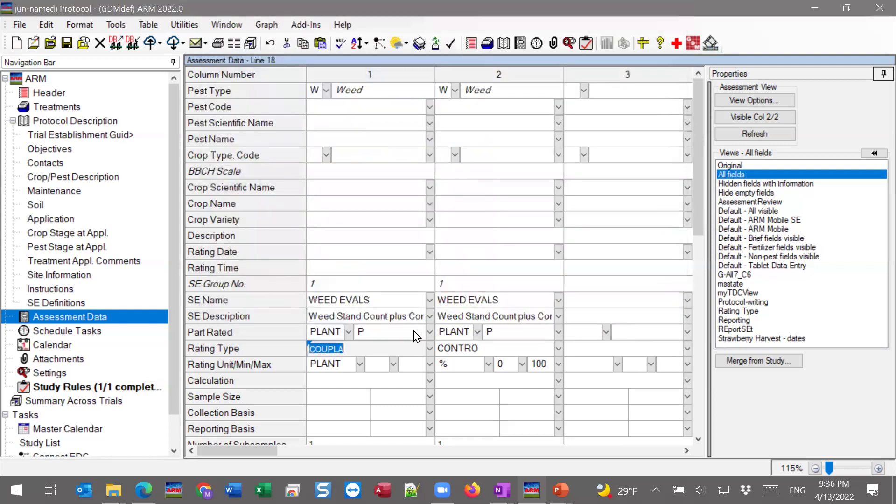
left_click(318, 363)
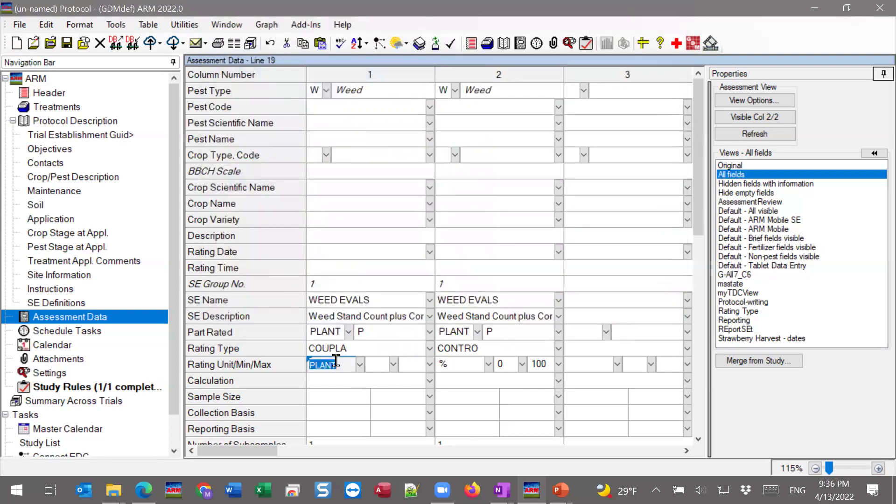
Browse the full Pest Code list for assessment column 1 and try to display its favorites.
left_click(354, 109)
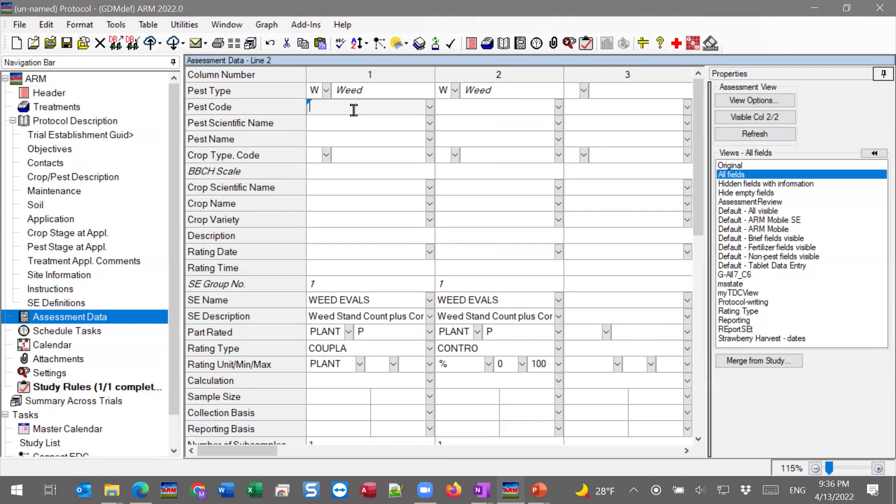
left_click(428, 111)
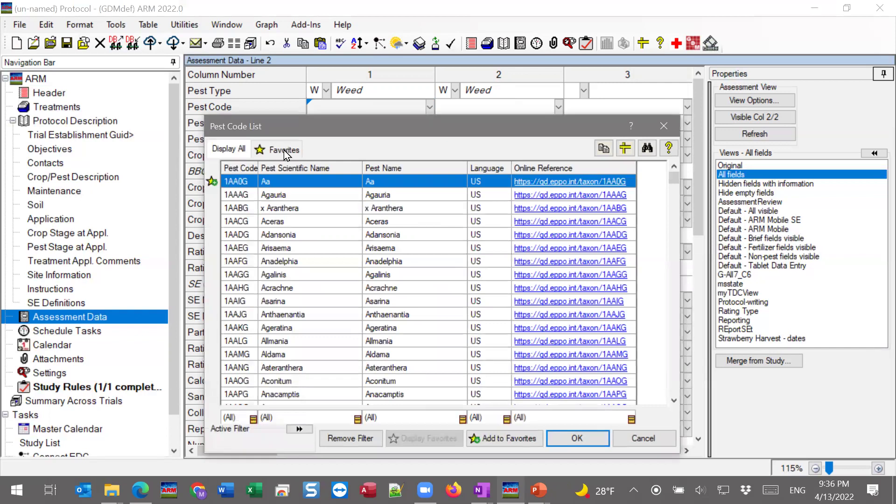
scroll(297, 281, "down", 6)
scroll(297, 281, "down", 8)
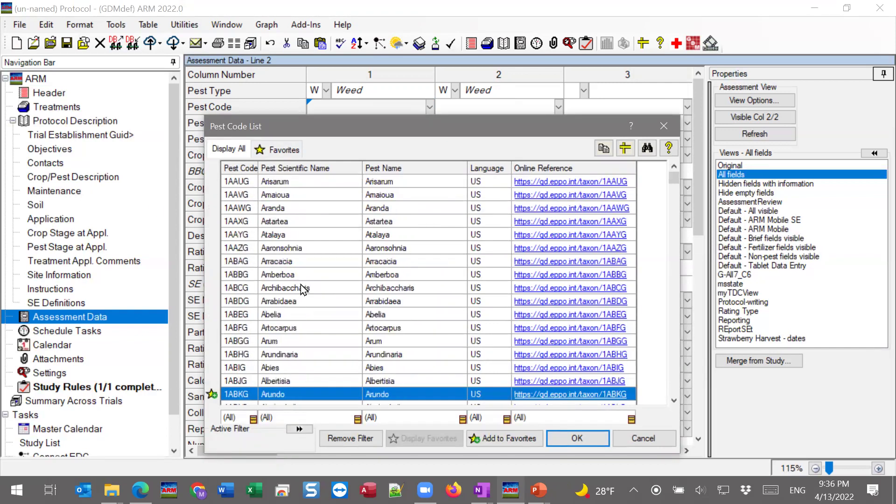
left_click(275, 150)
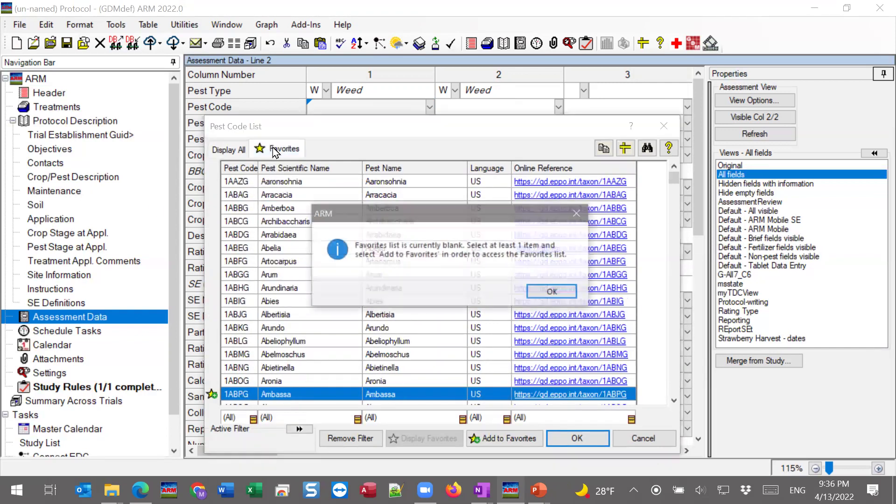
left_click(568, 293)
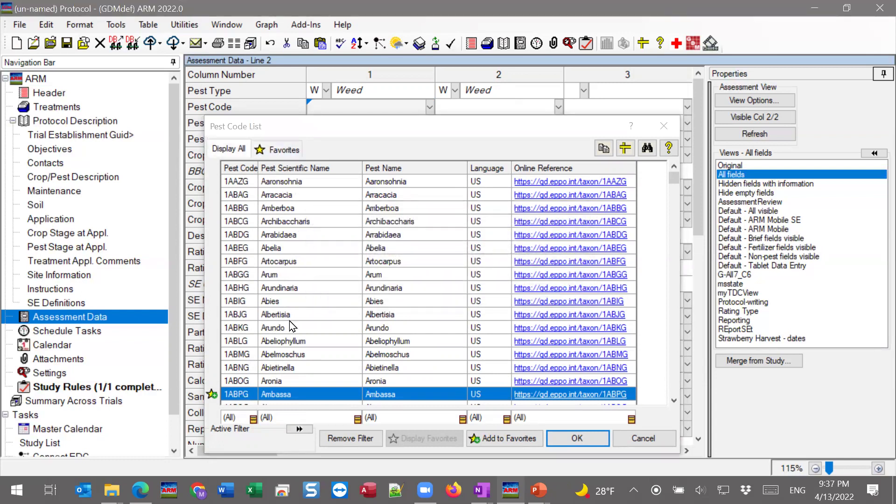
Add pest codes 1ABTG, 1ABLG and 1ABOG to the Pest Code favorites, and review the favorites without entering a code in column 1.
scroll(262, 354, "down", 2)
left_click(214, 397)
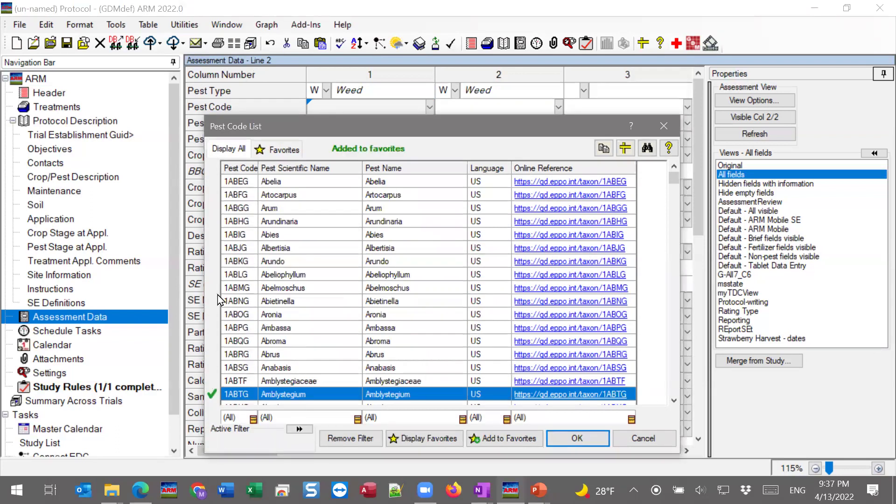
left_click(327, 279)
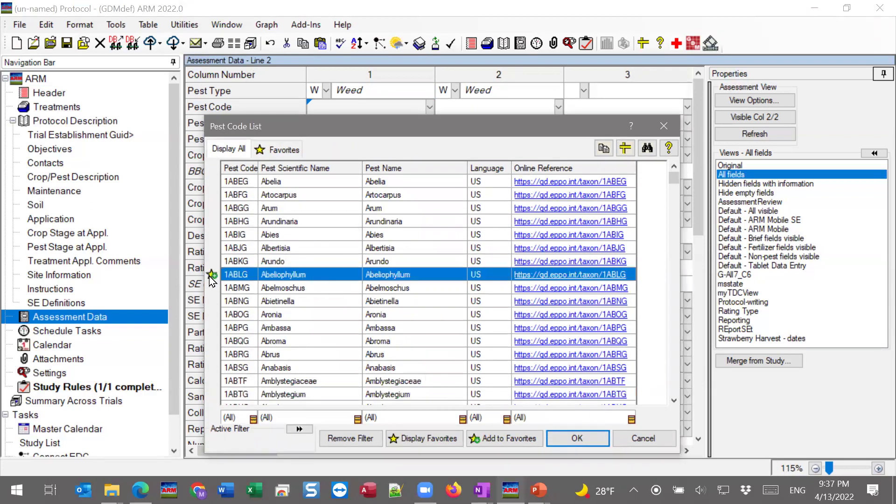
left_click(285, 316)
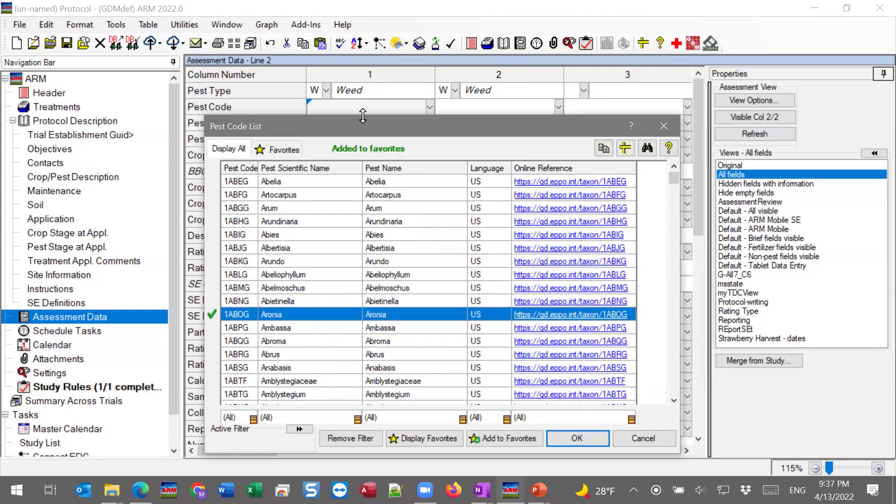
left_click(276, 152)
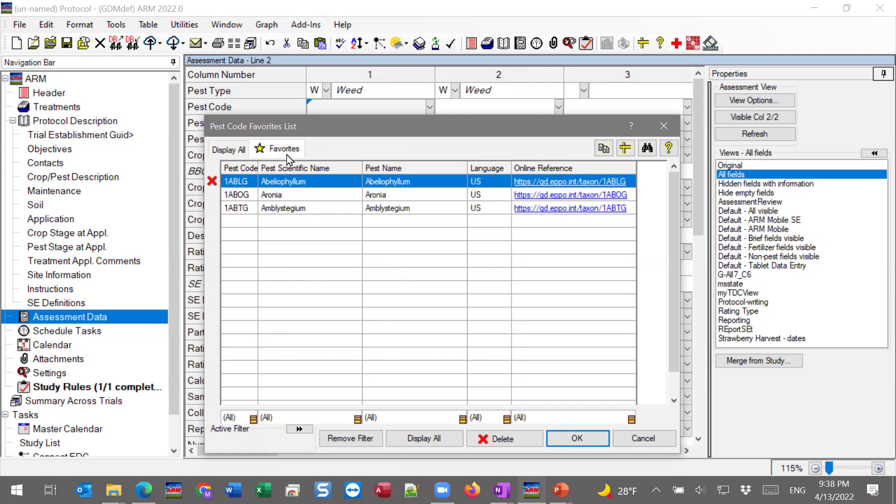
left_click(644, 444)
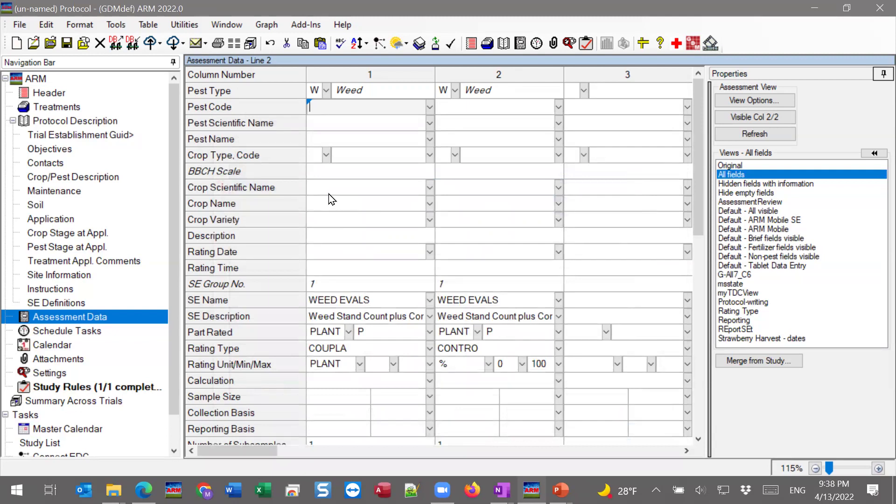
Open the ARM Mobile favorites editor from the Electronic Data Collector connection and examine its validation lists.
left_click(129, 28)
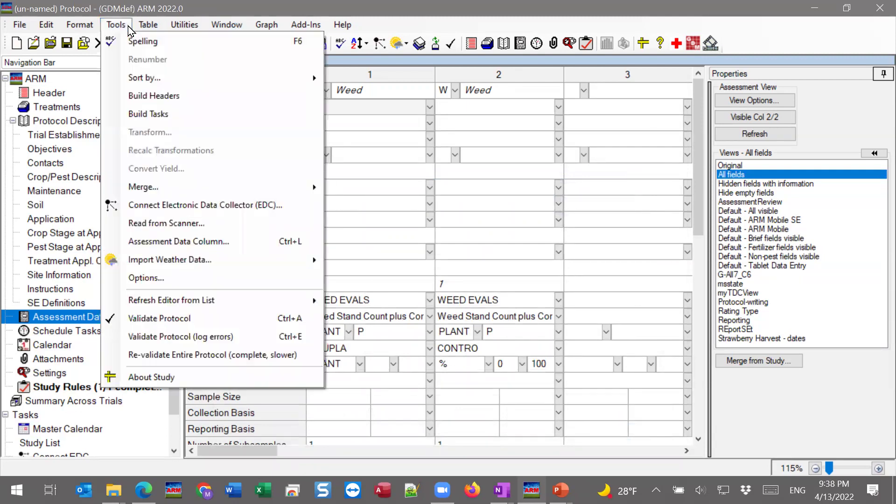
left_click(234, 207)
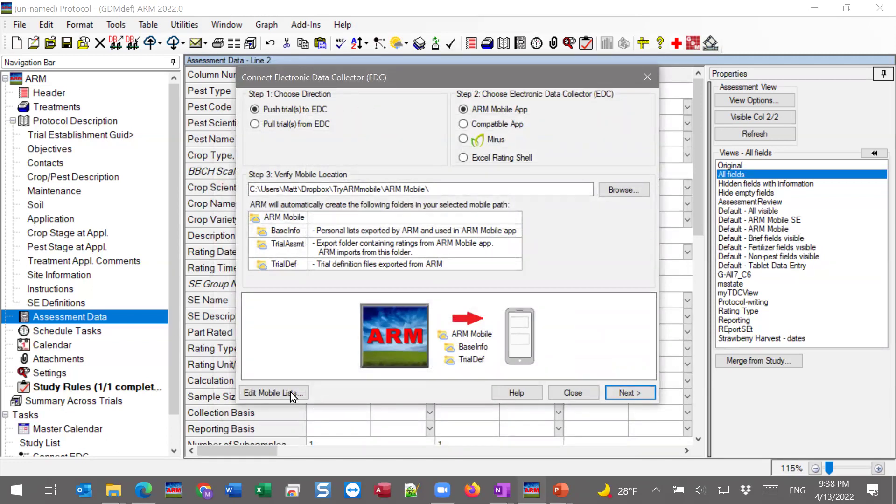
left_click(274, 393)
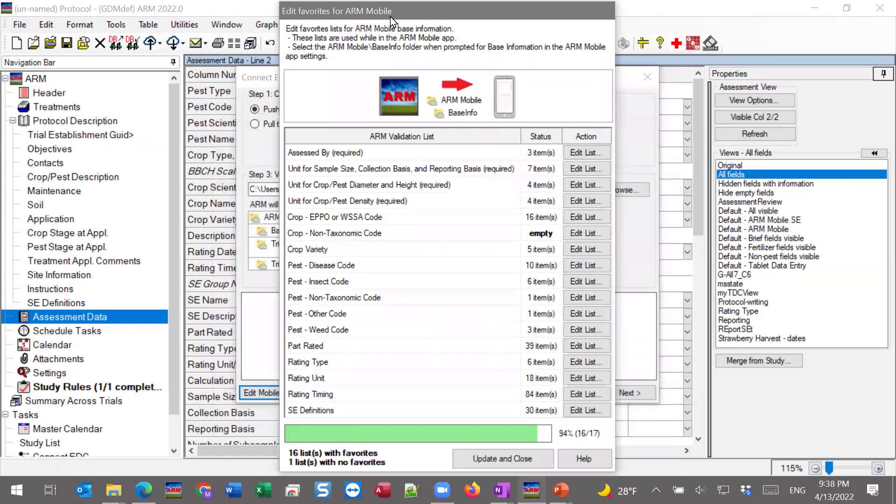
left_click_drag(394, 21, 455, 22)
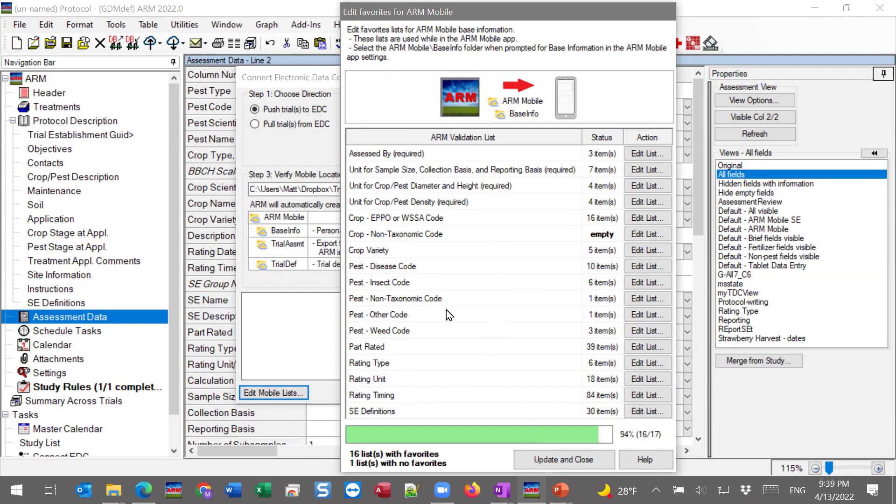
Add the ACCEPT rating type to the Rating Type favorites for ARM Mobile and save the list.
left_click(651, 366)
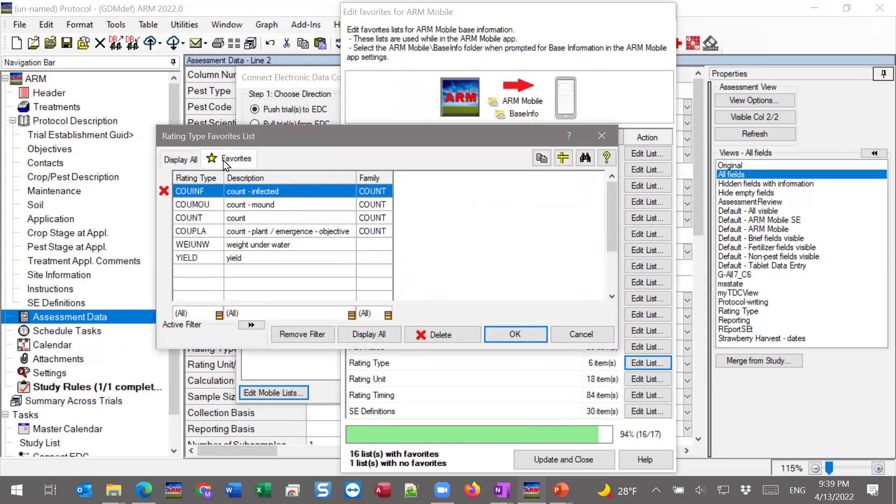
left_click(176, 164)
key("Down")
key("Down")
key("Down")
key("Down")
key("Down")
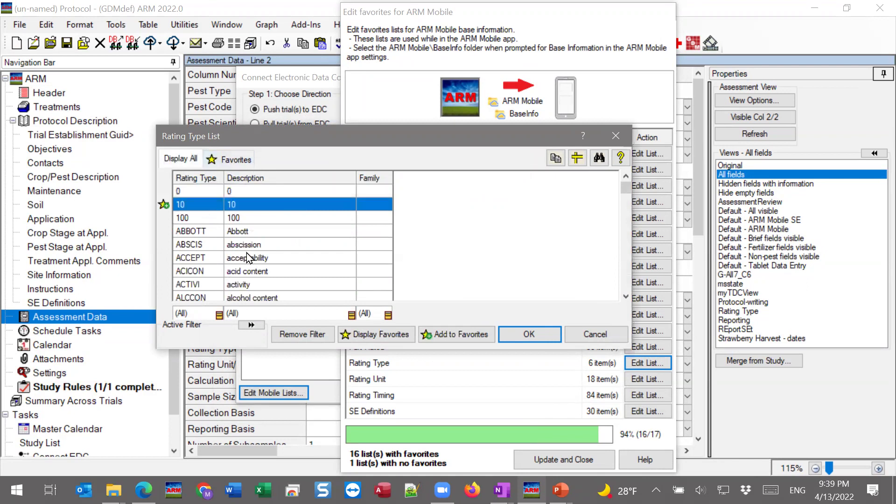
left_click(161, 259)
left_click(213, 161)
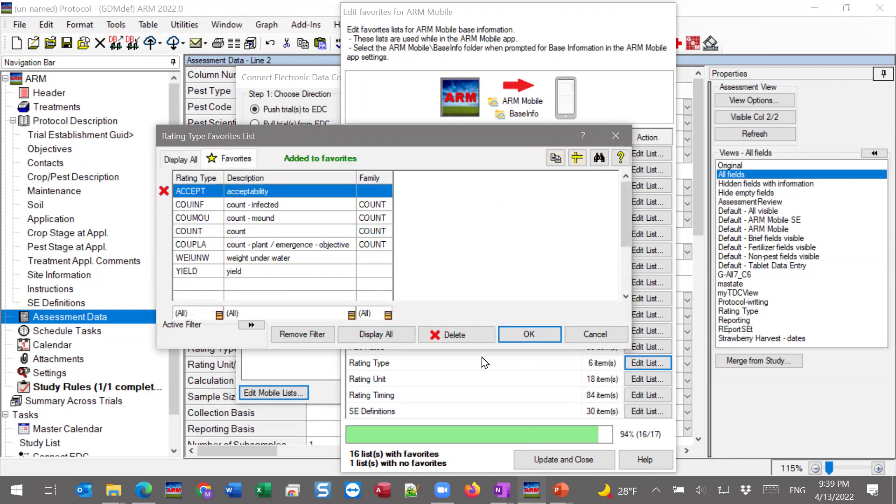
left_click(536, 332)
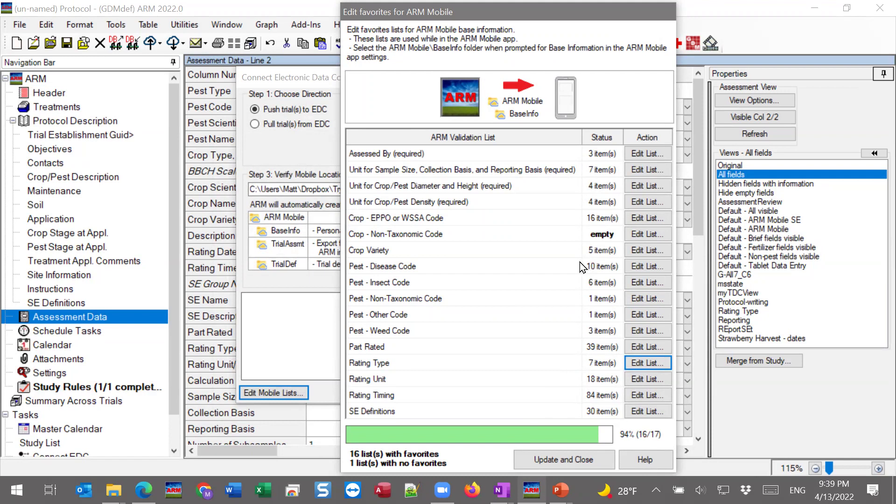
Review WEED EVALS in the SE Definitions favorites without changes, then update the ARM Mobile lists and close the data collector connection.
left_click(367, 411)
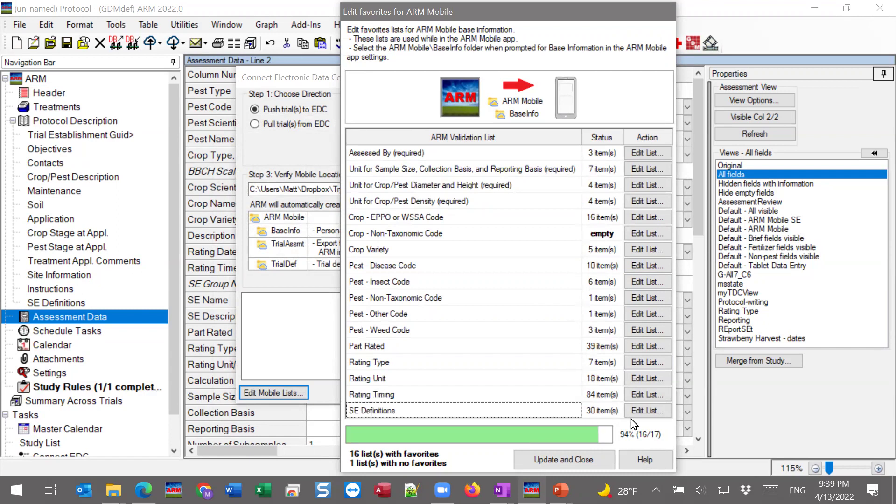
left_click(648, 411)
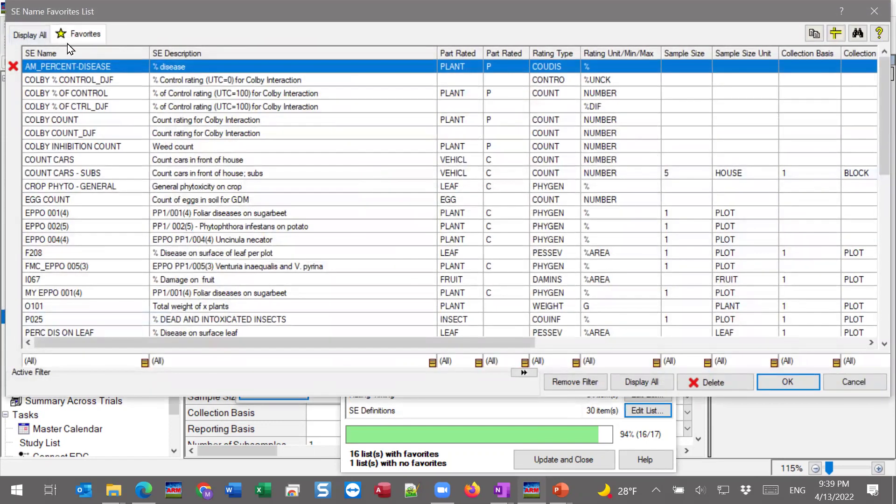
scroll(63, 178, "down", 3)
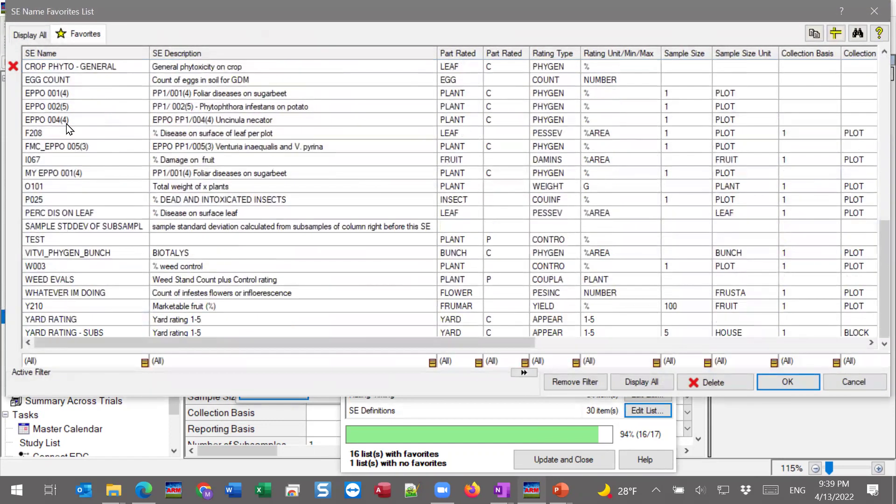
left_click(45, 282)
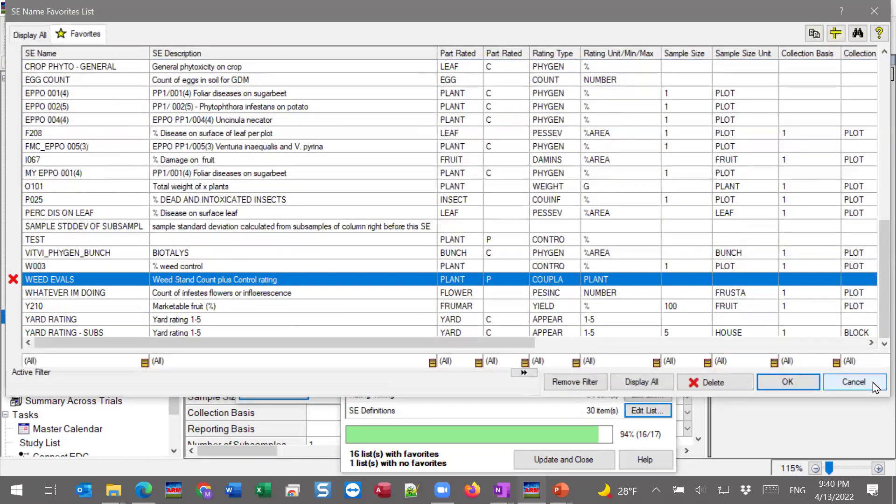
left_click(854, 382)
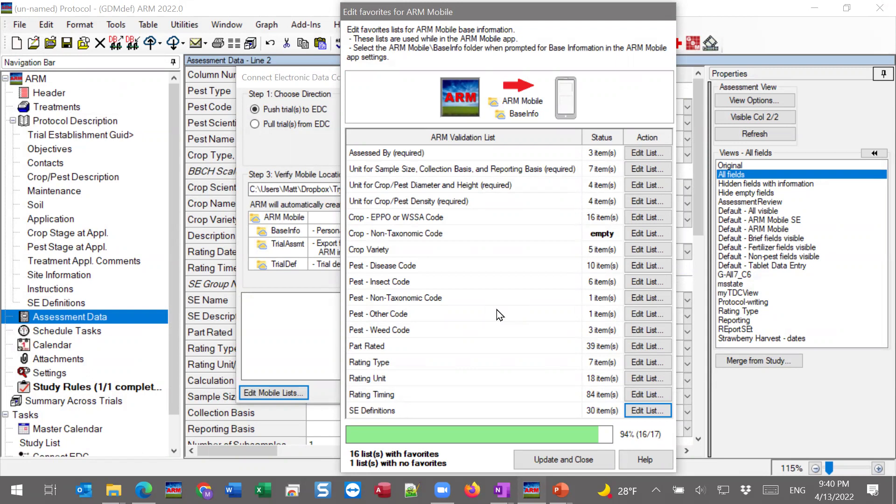
left_click(574, 466)
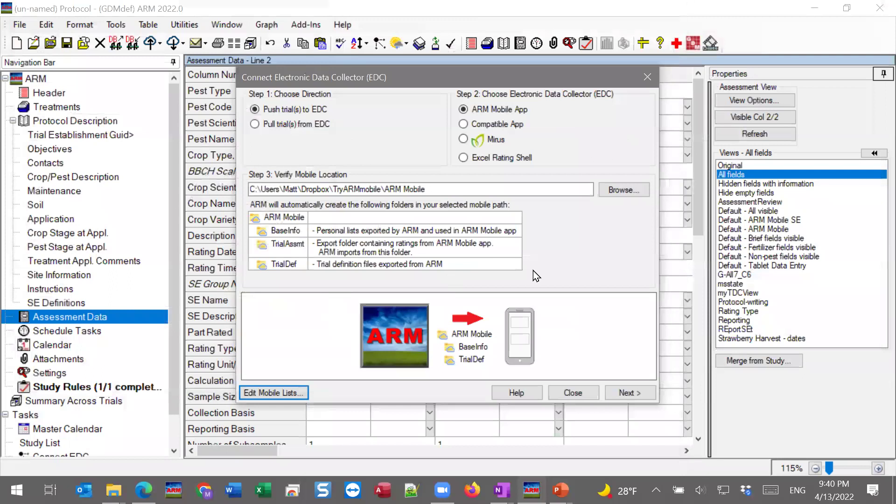
left_click(573, 392)
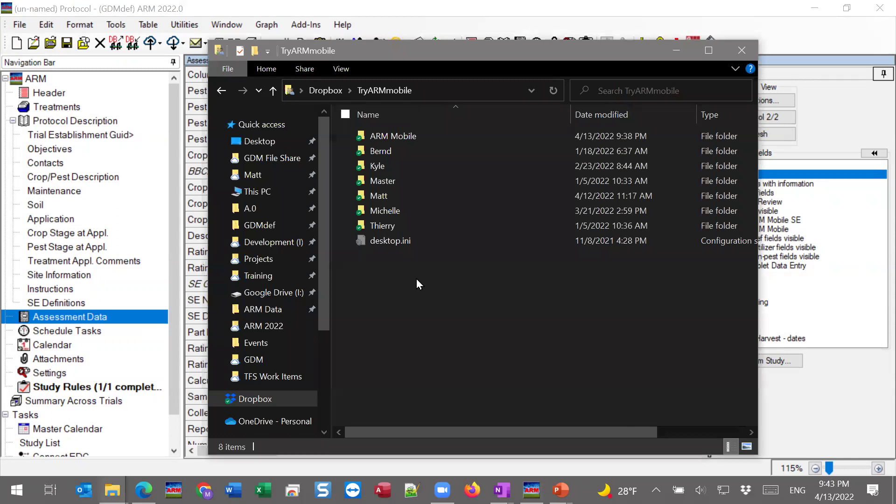
In File Explorer, examine the ARM Mobile folder inside a personal subfolder of TryARMmobile, return to TryARMmobile, and move the window aside.
double_click(392, 197)
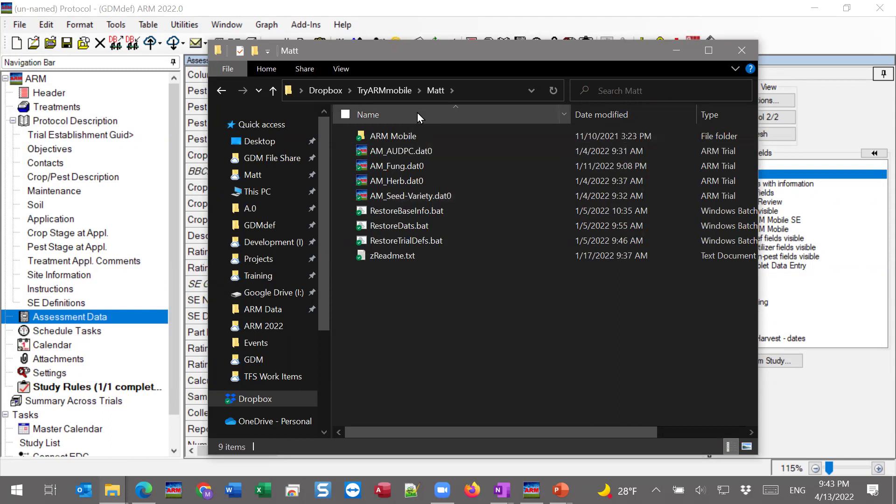
left_click(396, 138)
double_click(396, 138)
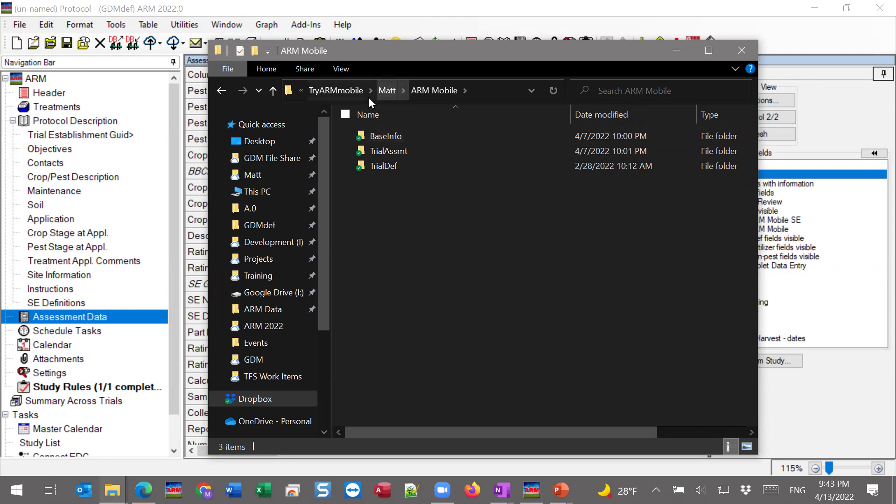
left_click(332, 91)
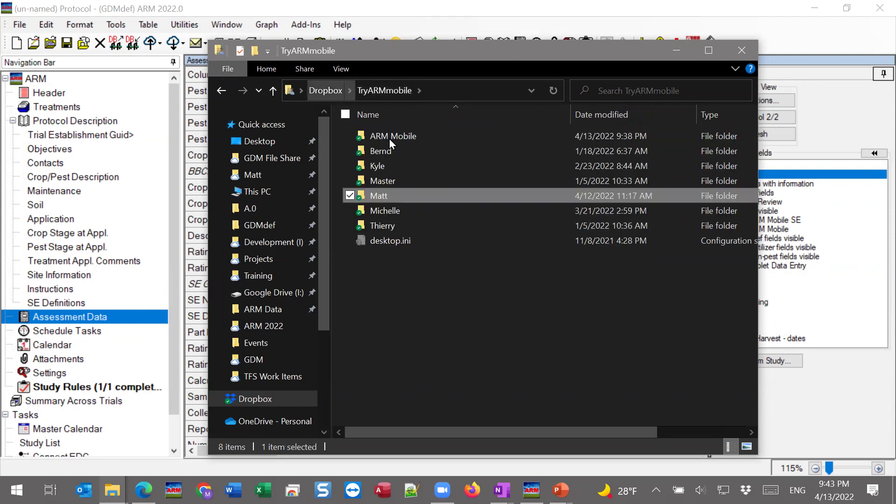
left_click(383, 213)
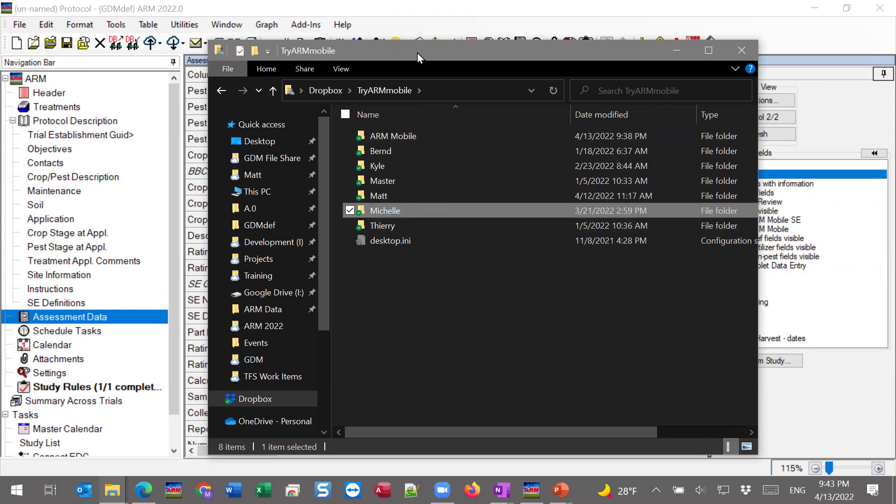
left_click_drag(418, 52, 610, 57)
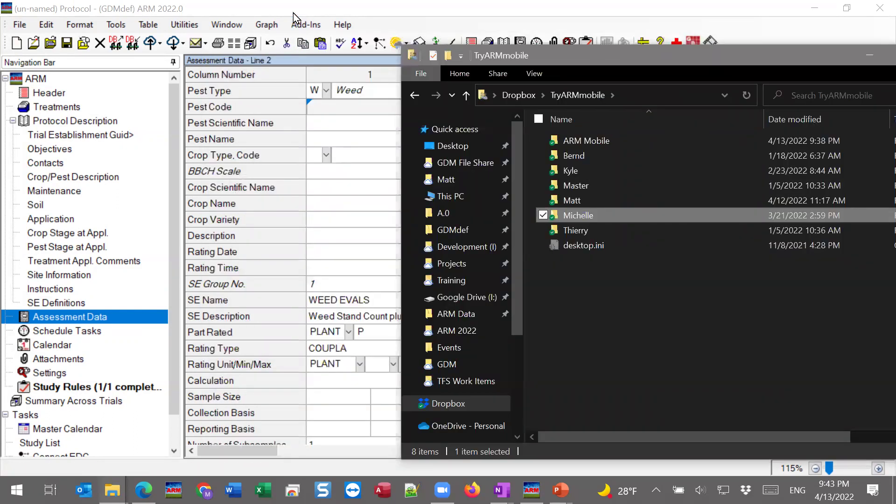
Open the Electronic Data Collector connection in ARM and check the mobile location path for the ARM Mobile App.
left_click(297, 21)
left_click(116, 25)
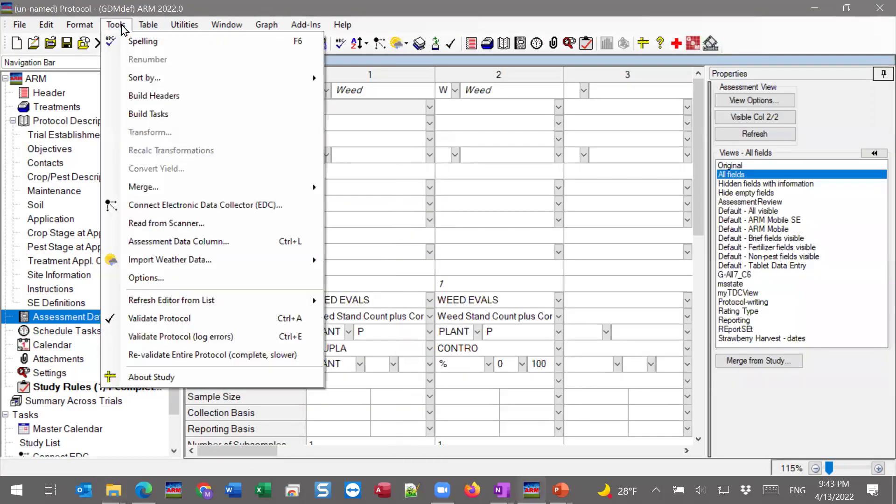
left_click(144, 205)
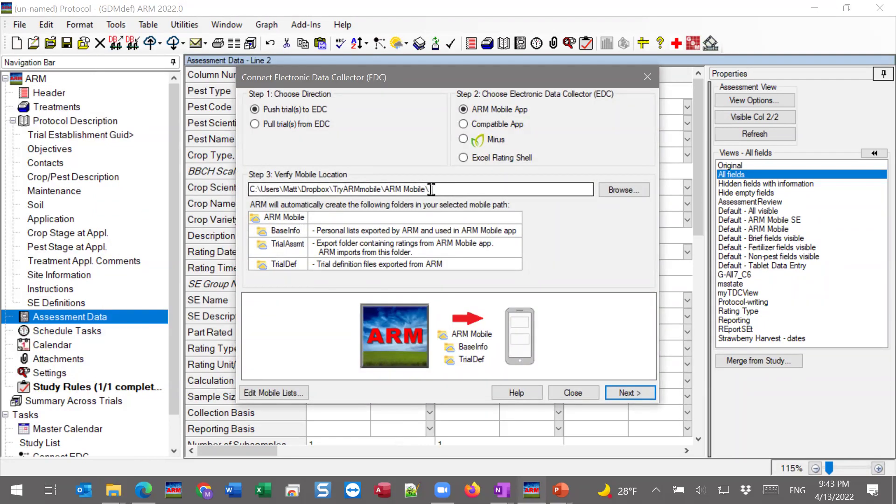
left_click(432, 190)
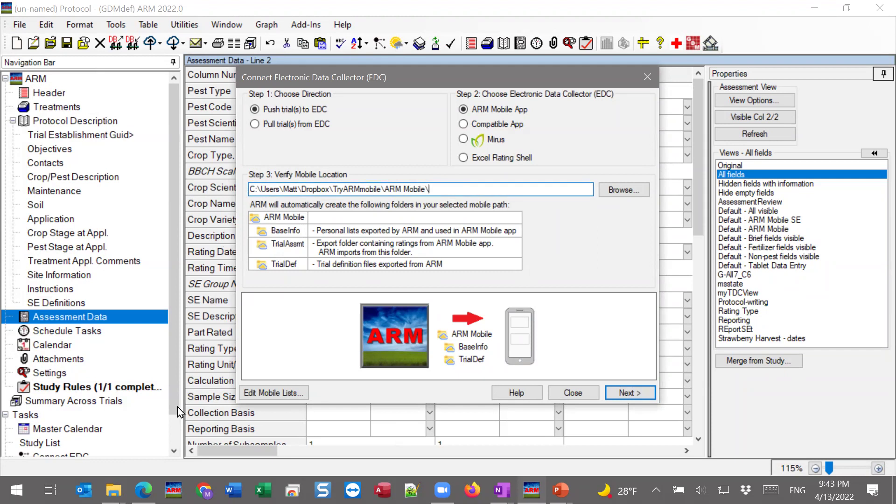
In File Explorer, examine the ARM Mobile folder inside the selected personal subfolder of TryARMmobile and look at that subfolder's Dropbox sharing options.
mouse_move(113, 490)
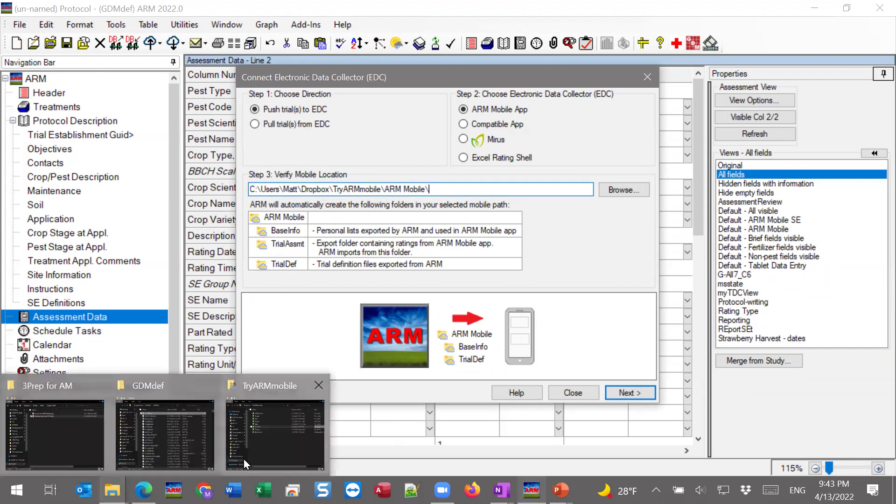
left_click(273, 438)
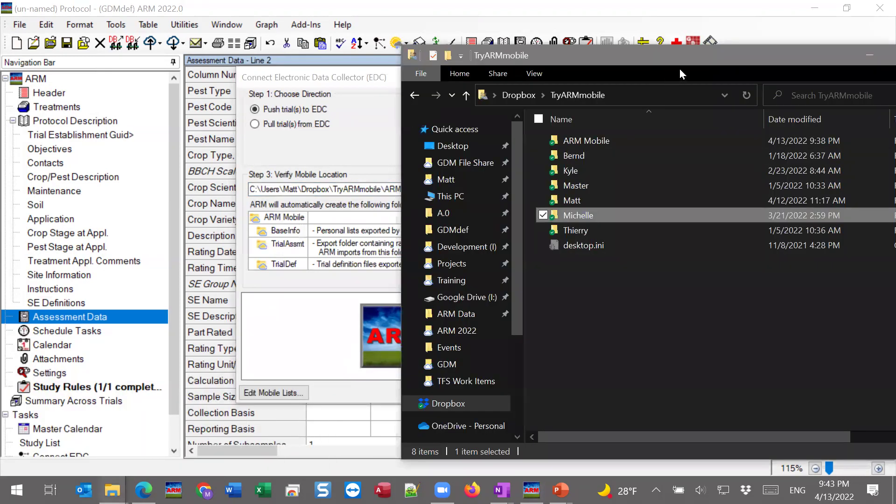
left_click_drag(670, 60, 535, 43)
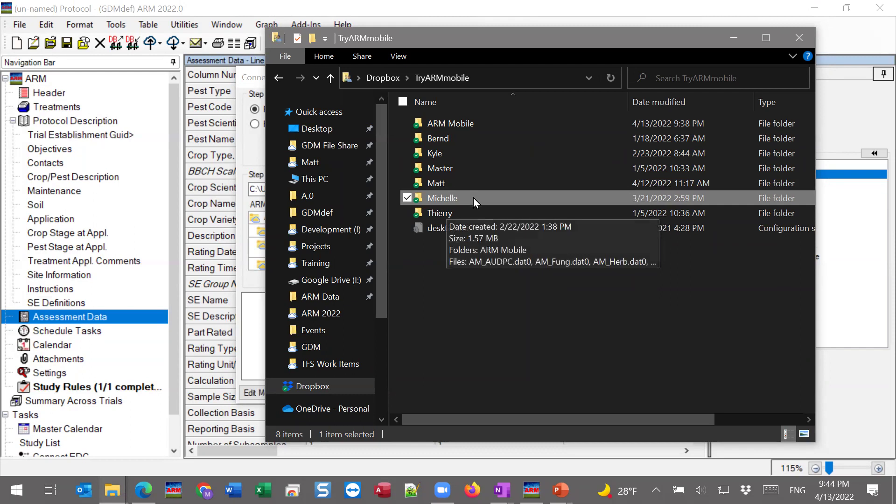
double_click(440, 203)
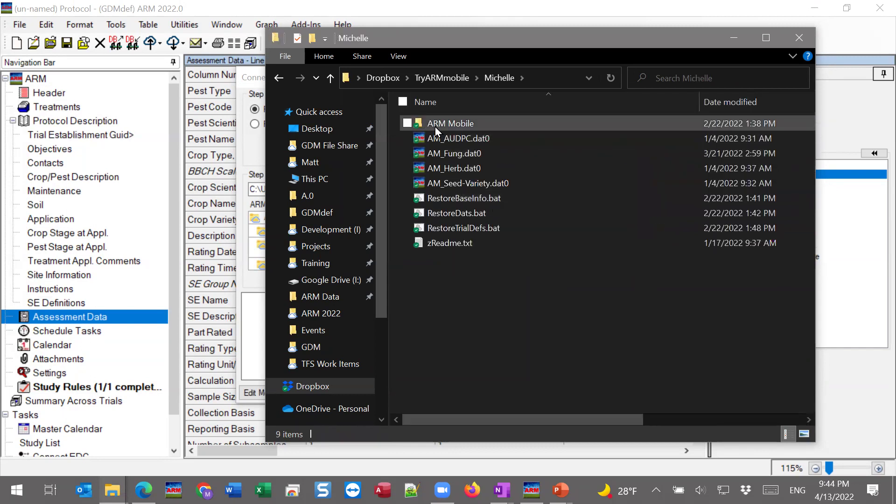
double_click(437, 126)
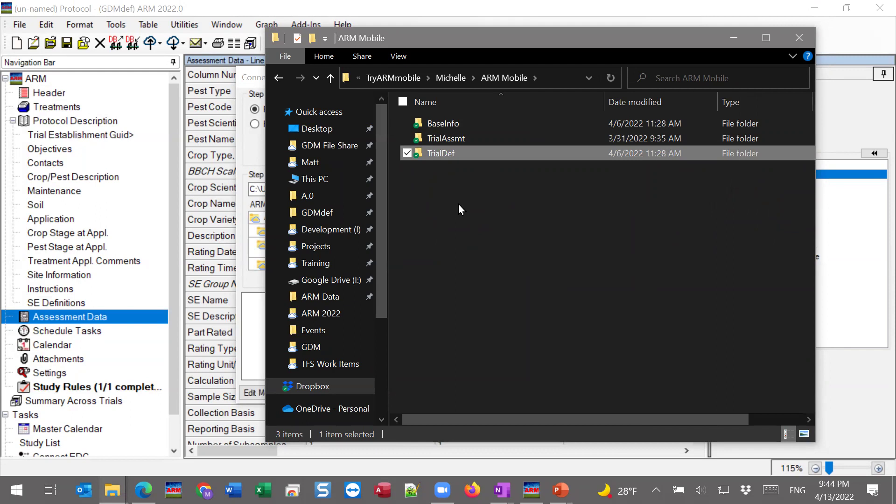
left_click(414, 80)
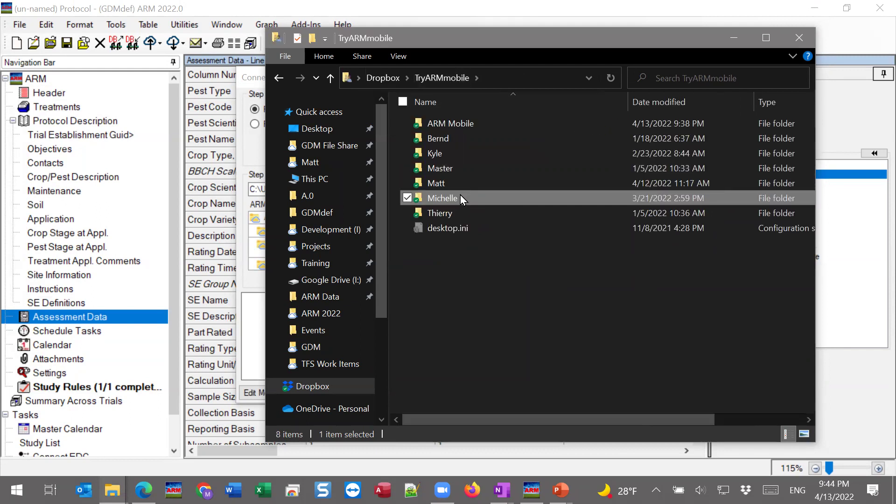
right_click(452, 201)
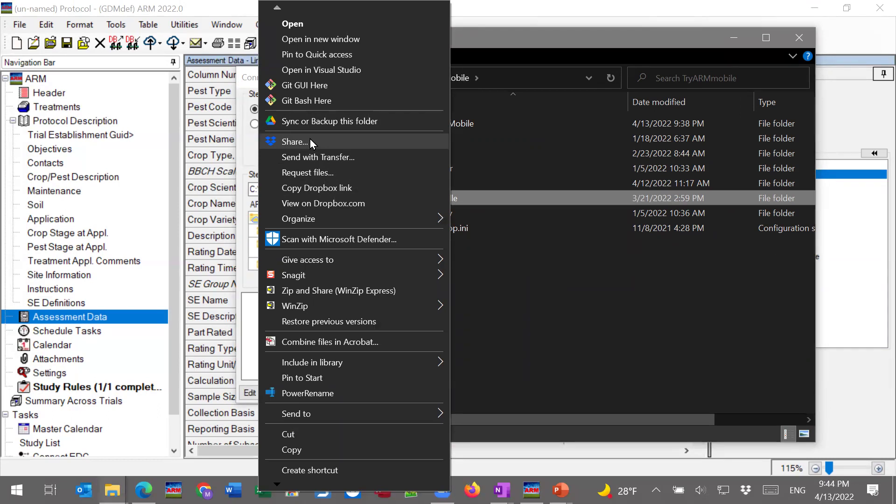
left_click(608, 318)
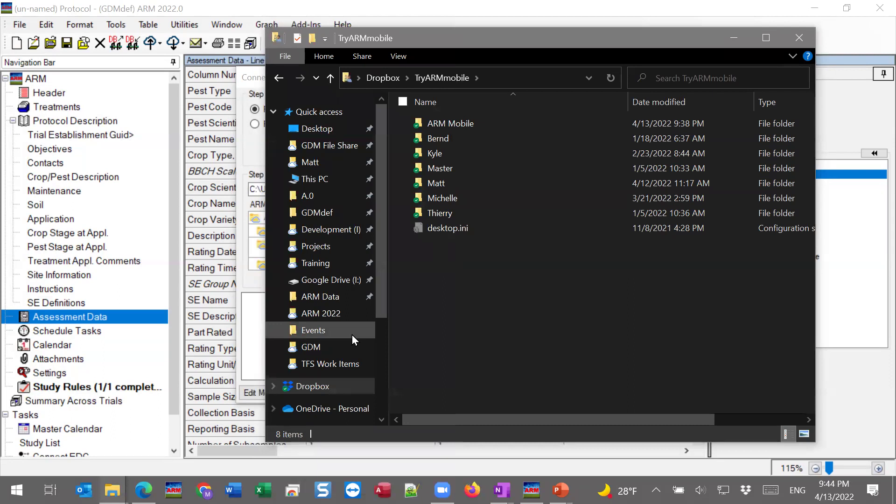
Examine the TryARMmobile personal subfolder dated 2/23/2022 alongside the data collector's mobile location, and return to TryARMmobile.
left_click(454, 154)
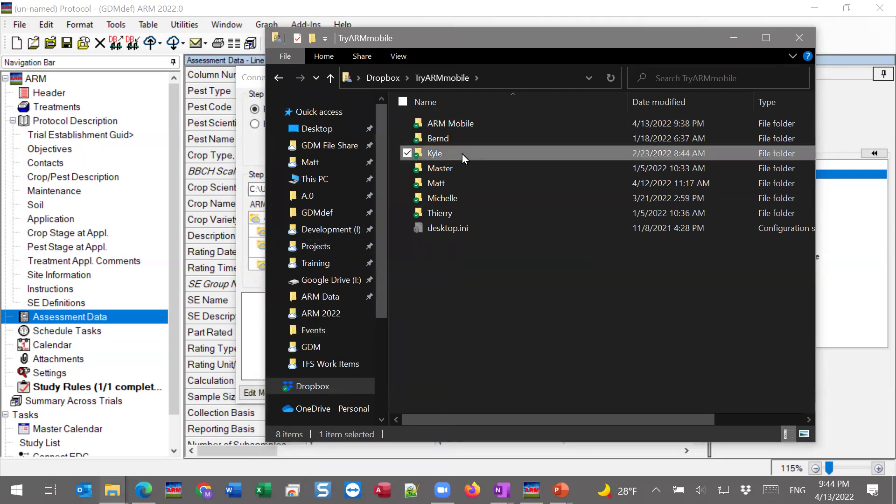
double_click(429, 154)
left_click_drag(417, 36, 505, 40)
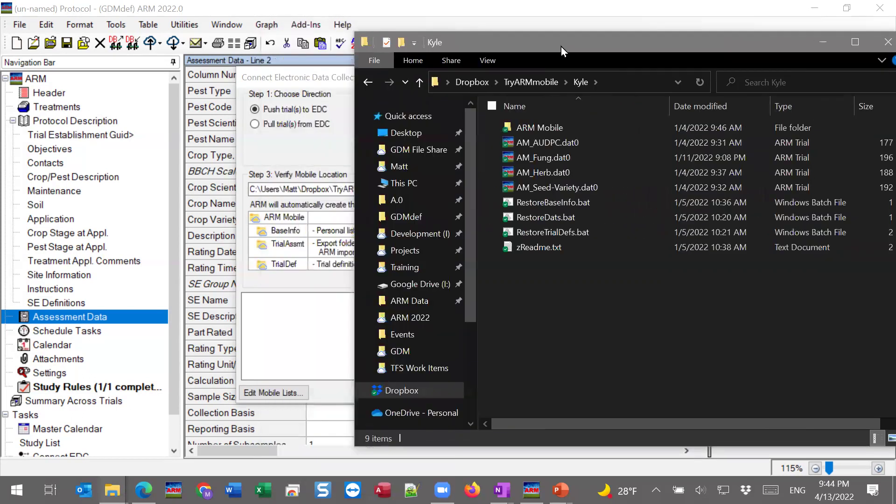
left_click_drag(561, 46, 805, 53)
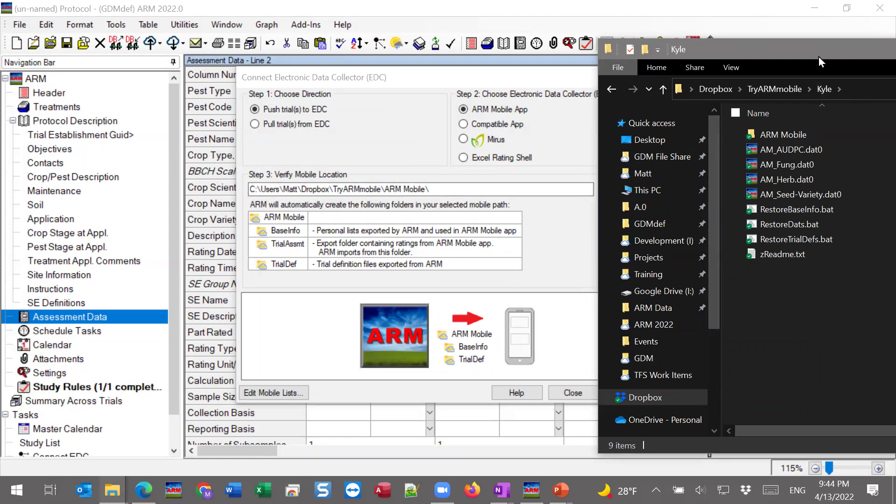
left_click_drag(819, 57, 565, 49)
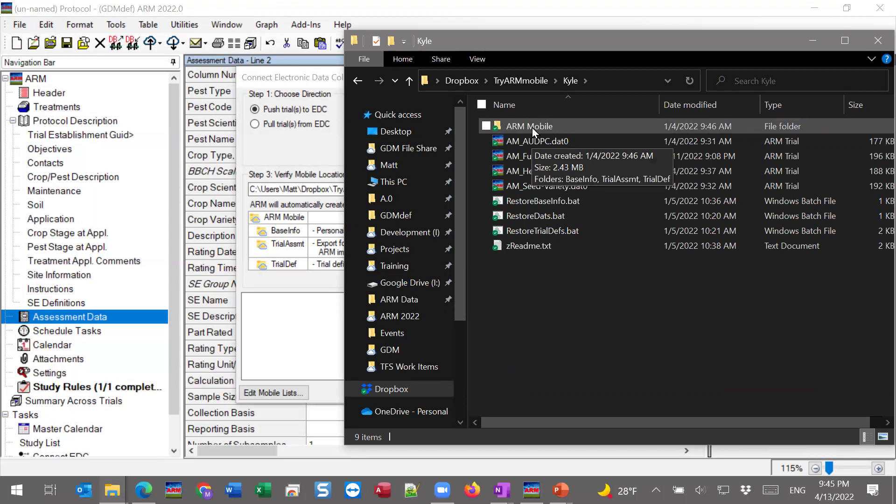
left_click(529, 83)
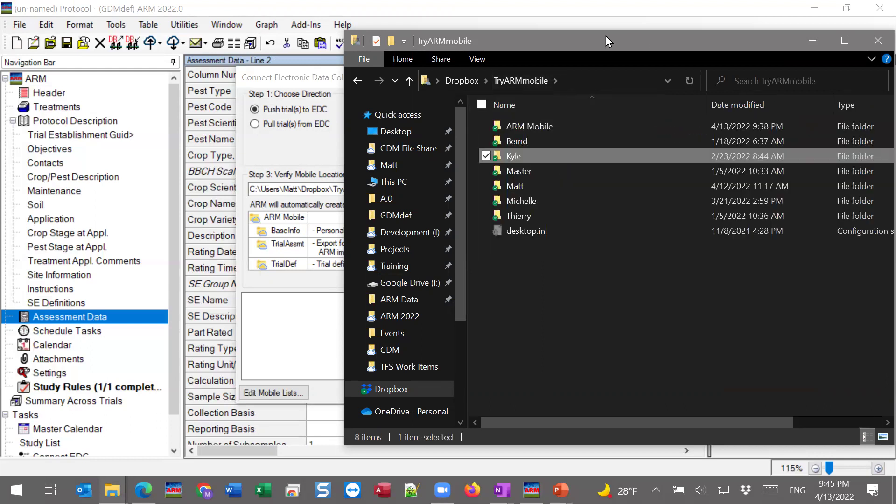
Minimize the TryARMmobile window and close the Electronic Data Collector connection without pushing any trials.
left_click_drag(606, 36, 591, 35)
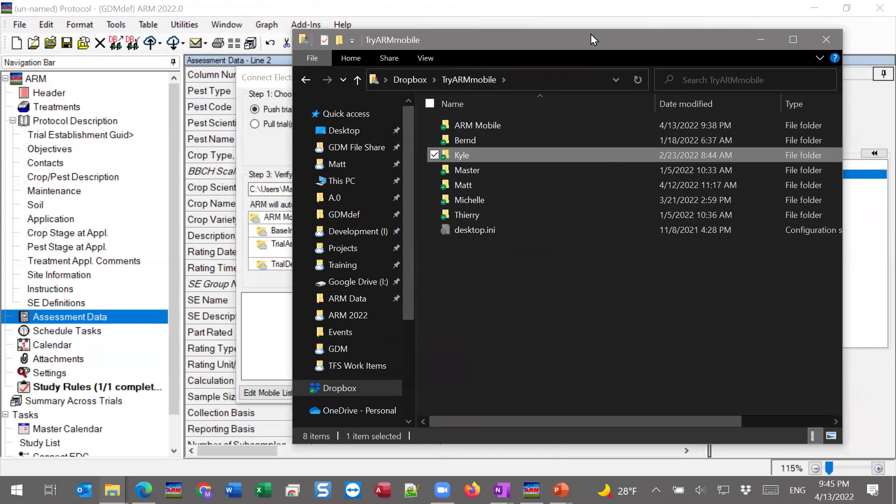
left_click(771, 41)
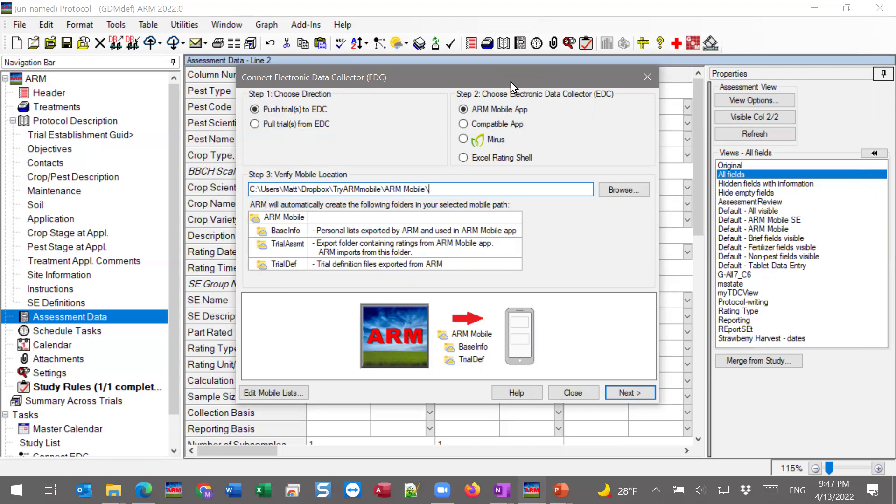
left_click(582, 389)
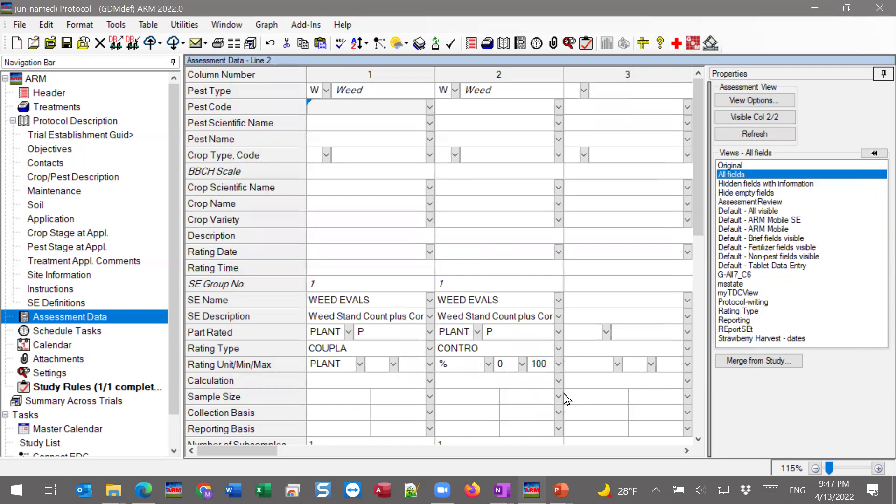